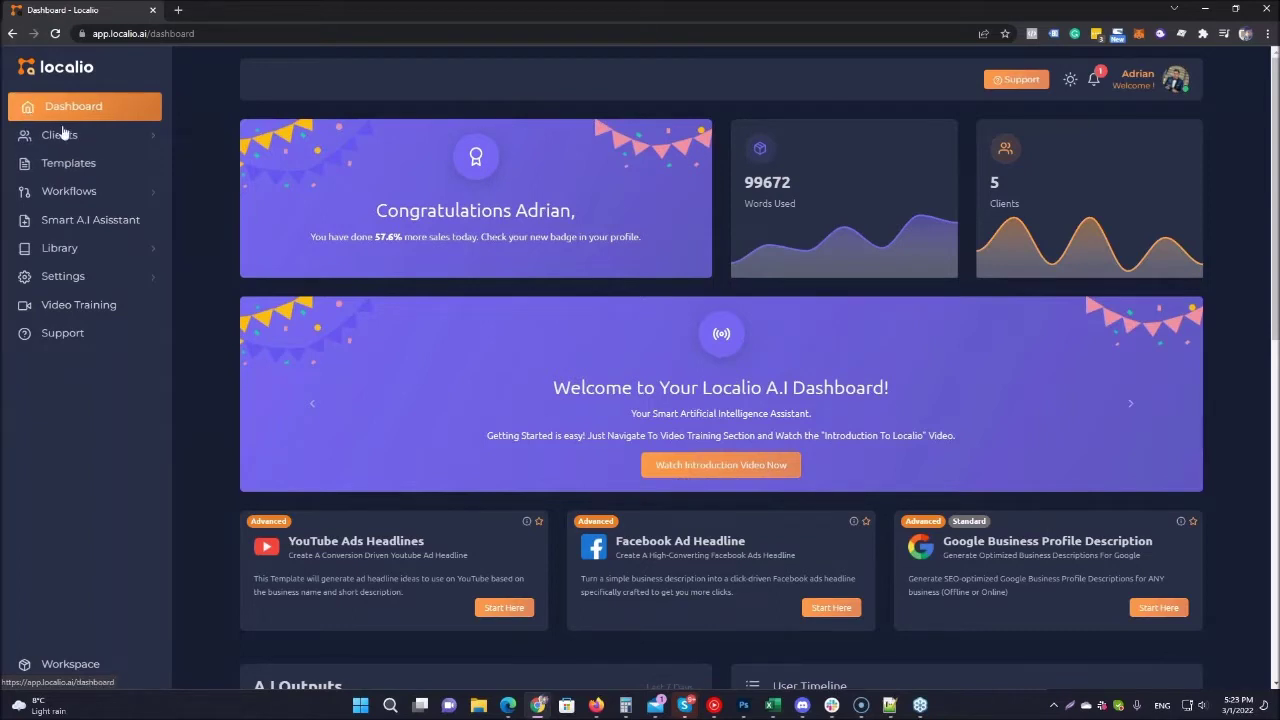
Step: Browse the Templates library's Most Popular set, then return to all 164 AI templates
{"action": "left_click", "coordinate": [86, 170]}
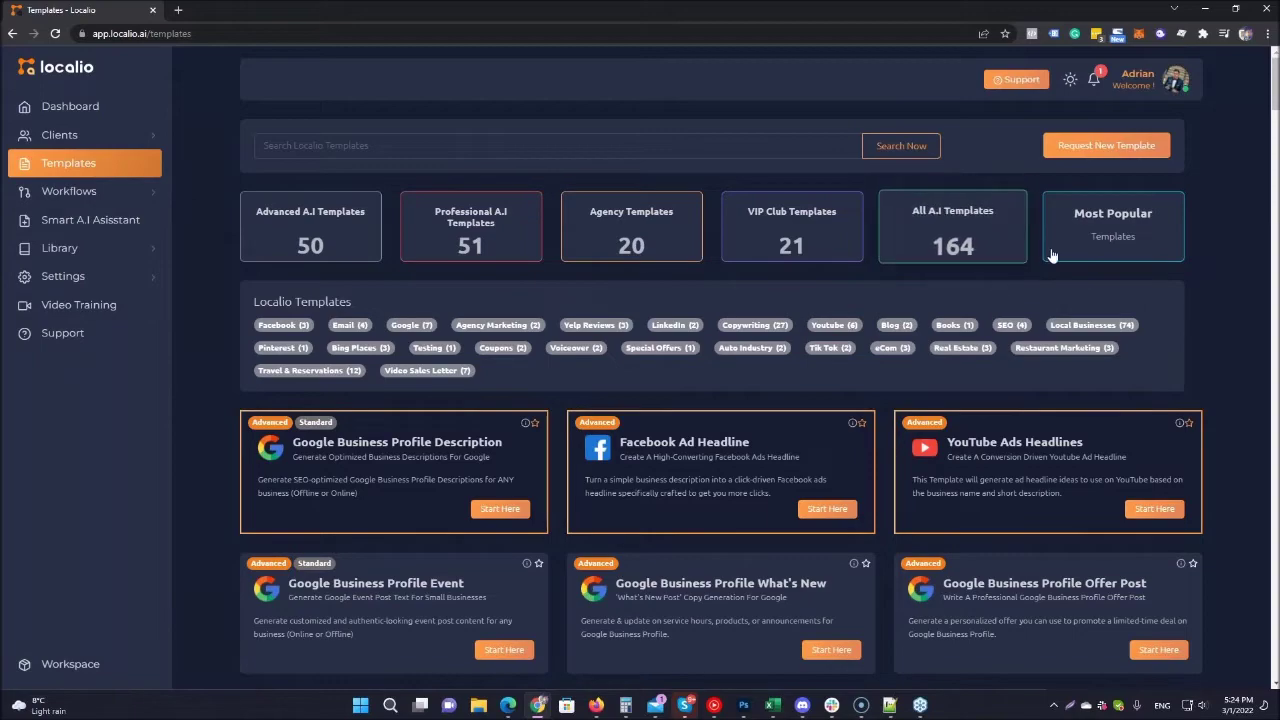
{"action": "mouse_move", "coordinate": [1274, 90]}
{"action": "left_mouse_down"}
{"action": "mouse_move", "coordinate": [1274, 680]}
{"action": "mouse_move", "coordinate": [1263, 85]}
{"action": "left_mouse_up"}
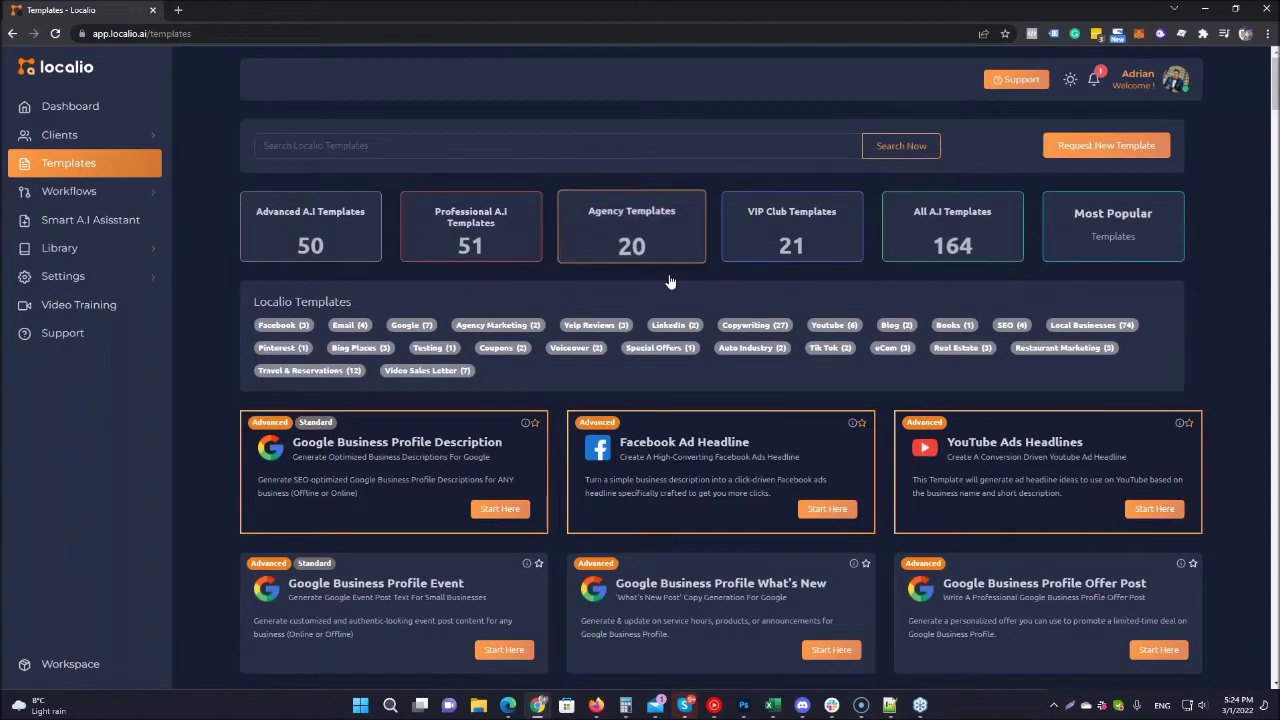
{"action": "left_click", "coordinate": [563, 273]}
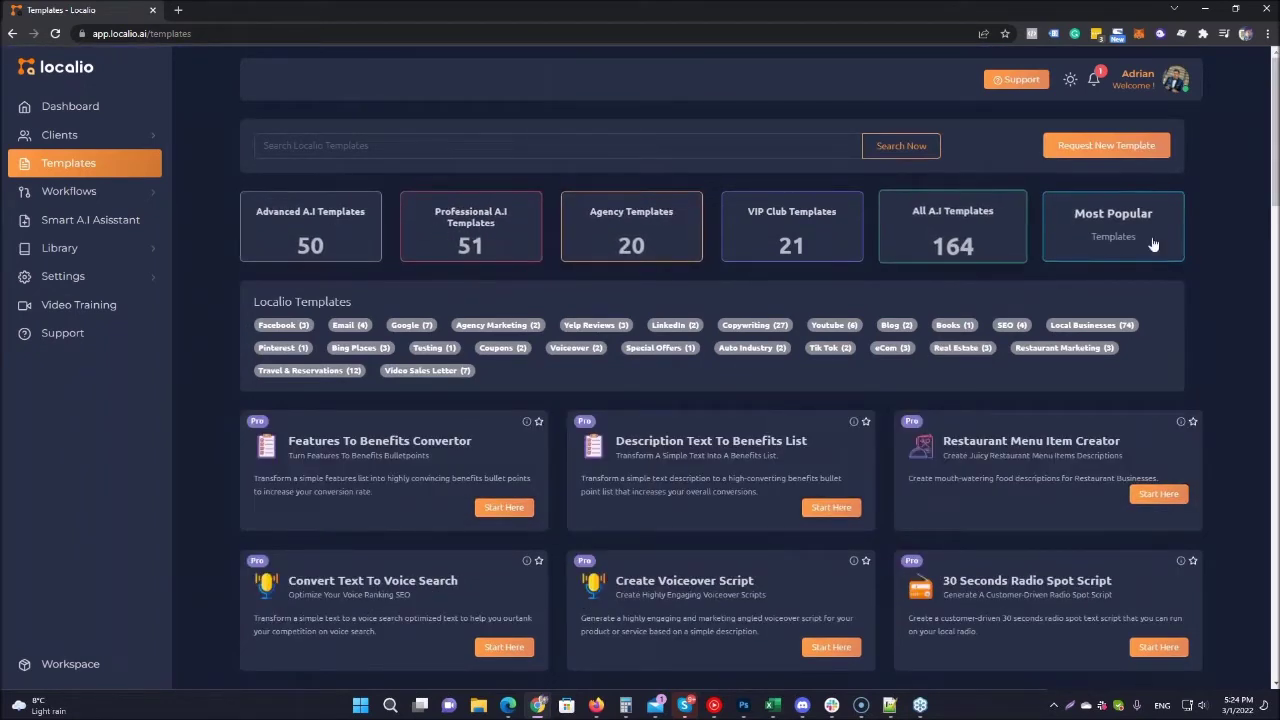
{"action": "left_click", "coordinate": [966, 250]}
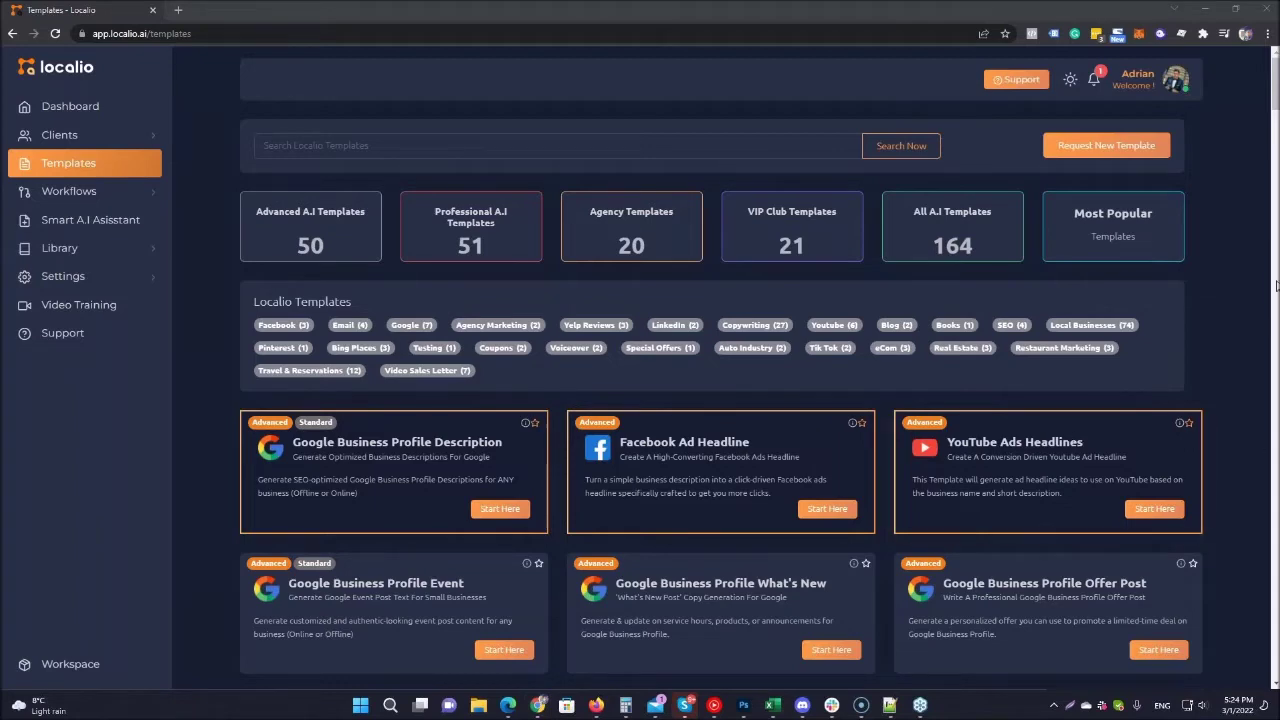
{"action": "left_click", "coordinate": [1273, 95]}
{"action": "left_click_drag", "start_coordinate": [1273, 95], "coordinate": [1276, 155]}
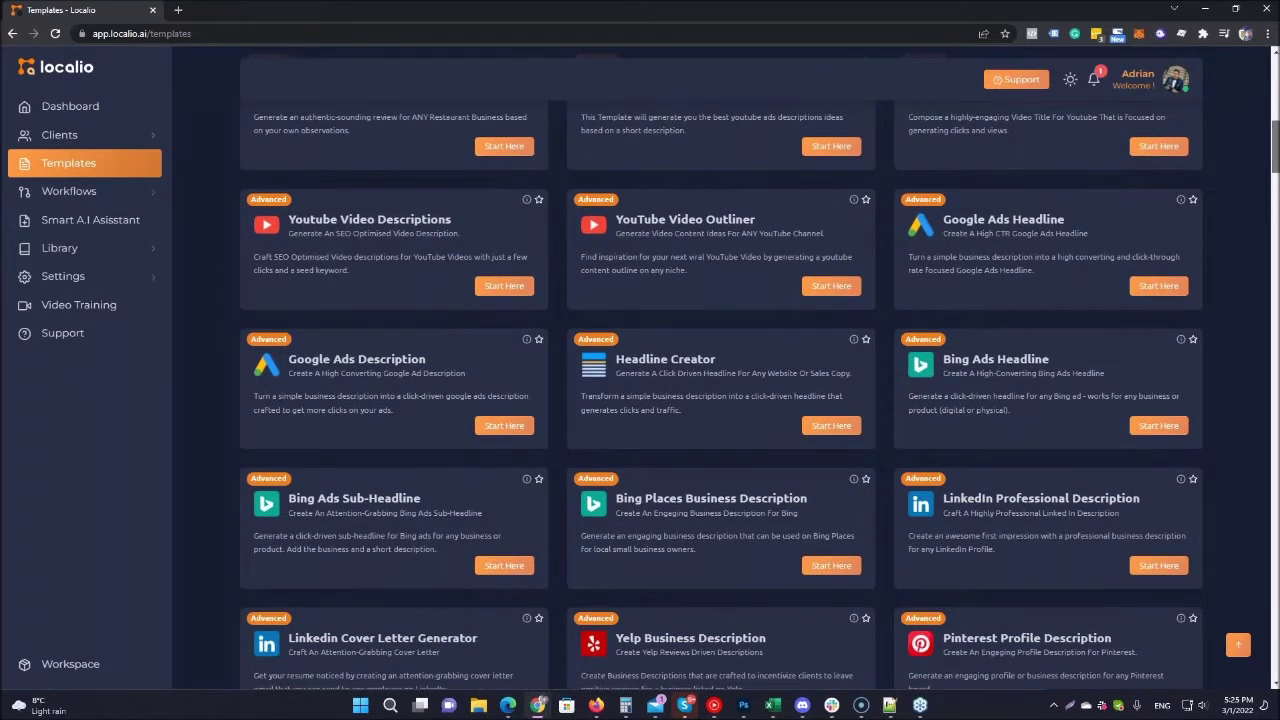
{"action": "mouse_move", "coordinate": [1276, 155]}
{"action": "left_mouse_down"}
{"action": "mouse_move", "coordinate": [1276, 170]}
{"action": "mouse_move", "coordinate": [1276, 80]}
{"action": "left_mouse_up"}
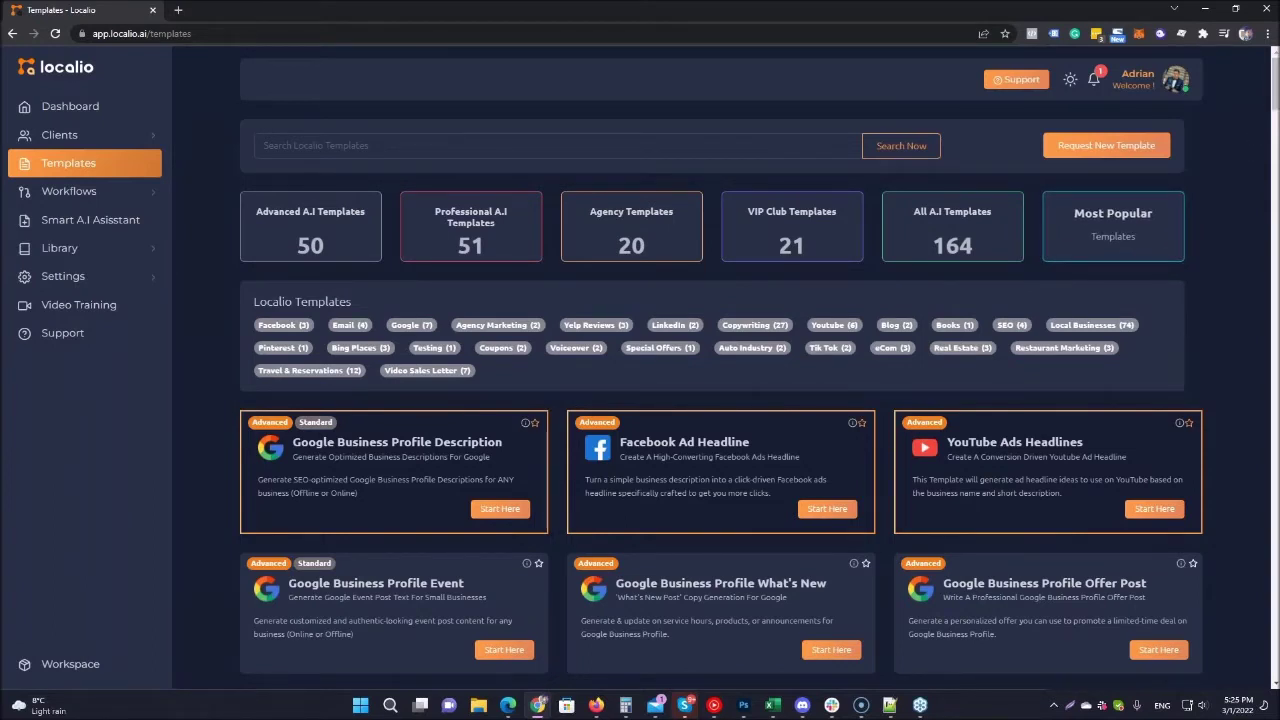
{"action": "left_click_drag", "start_coordinate": [1271, 78], "coordinate": [1275, 90]}
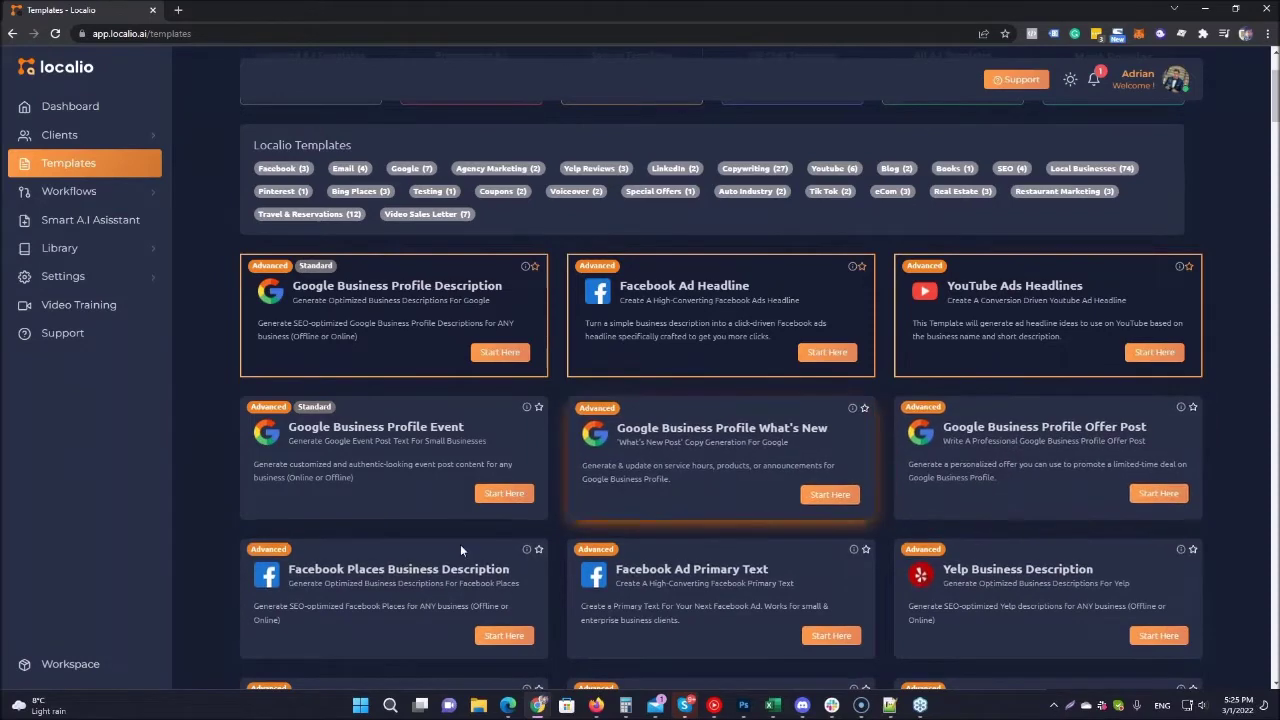
{"action": "scroll", "coordinate": [475, 567], "scroll_direction": "down", "scroll_amount": 2}
{"action": "scroll", "coordinate": [475, 567], "scroll_direction": "down", "scroll_amount": 1}
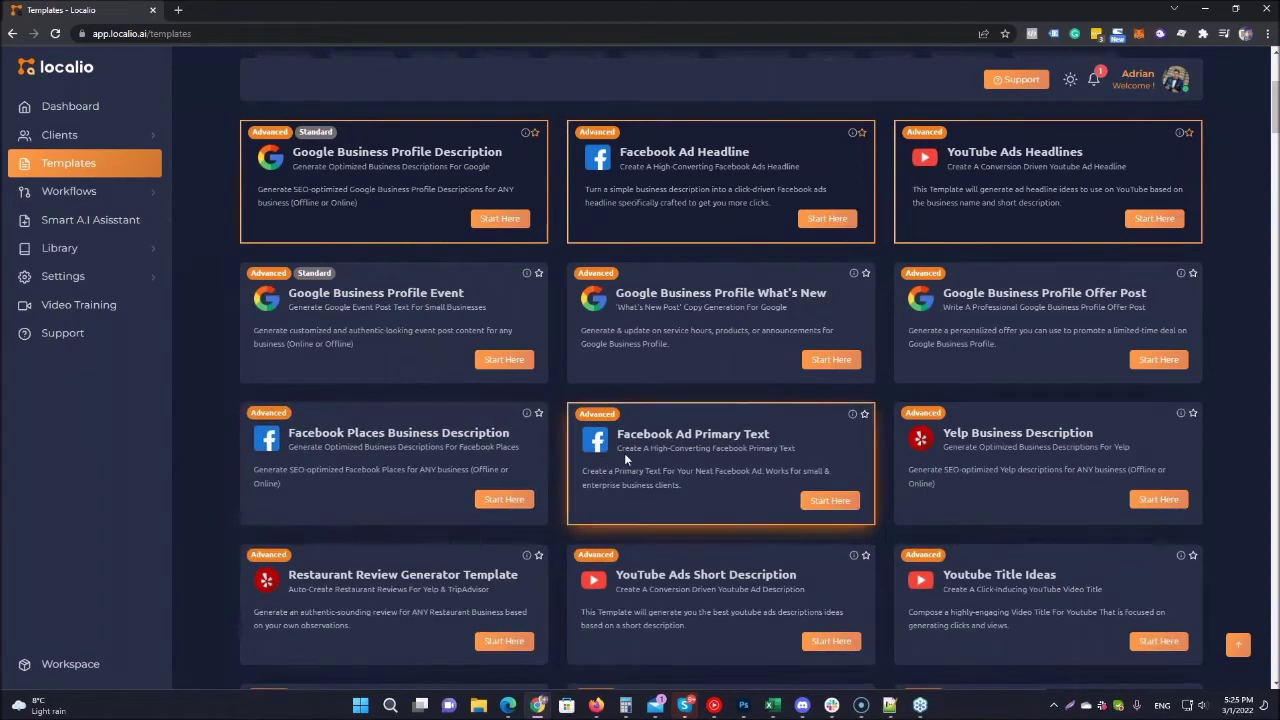
{"action": "scroll", "coordinate": [694, 445], "scroll_direction": "down", "scroll_amount": 1}
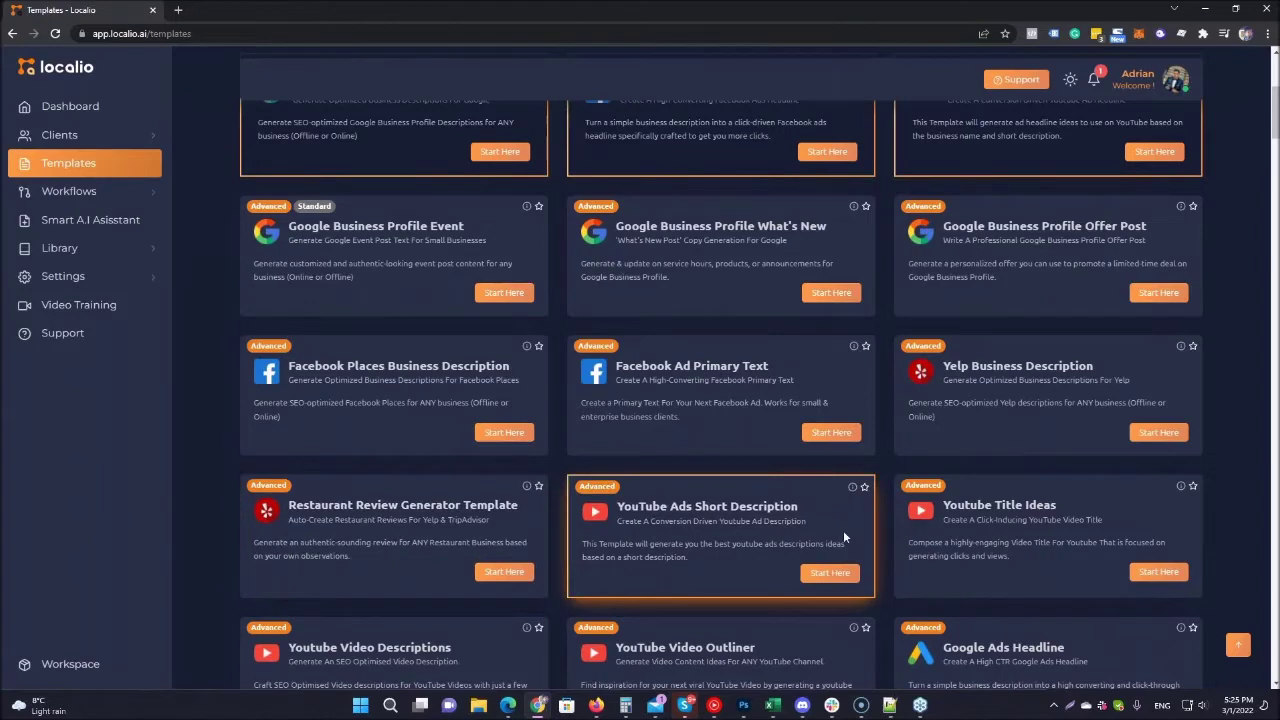
{"action": "scroll", "coordinate": [969, 525], "scroll_direction": "down", "scroll_amount": 2}
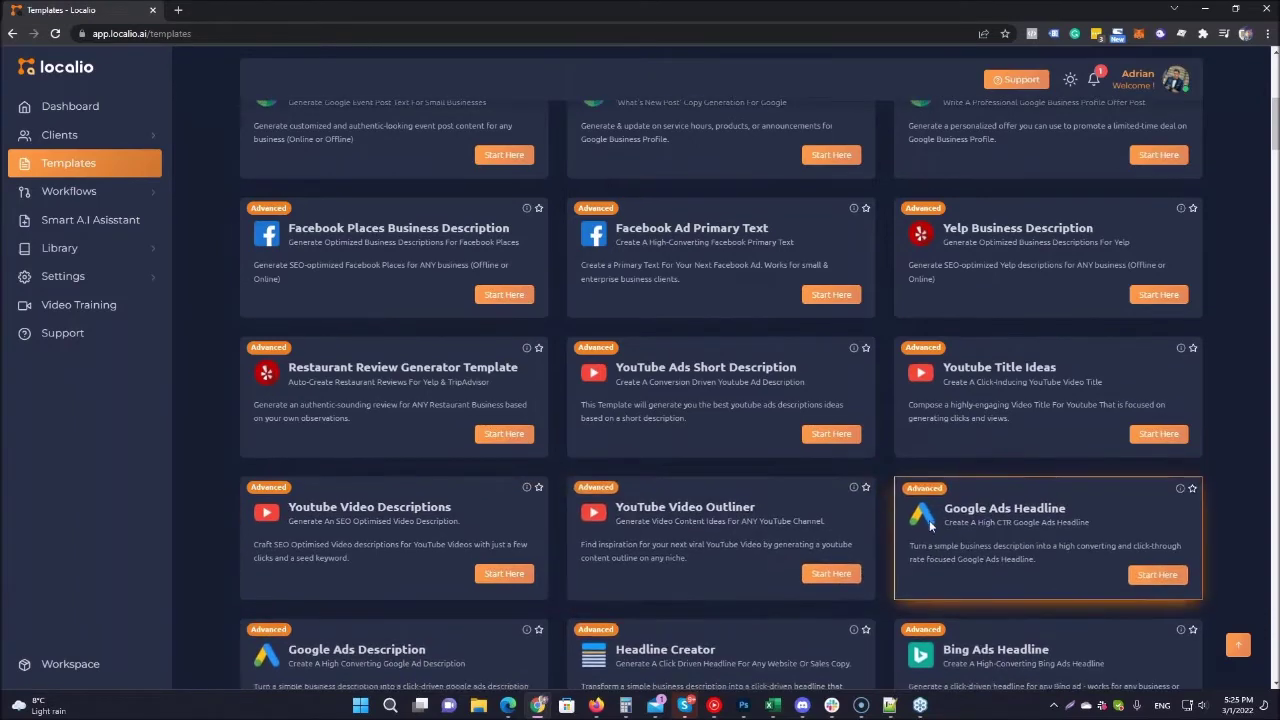
{"action": "scroll", "coordinate": [929, 520], "scroll_direction": "down", "scroll_amount": 2}
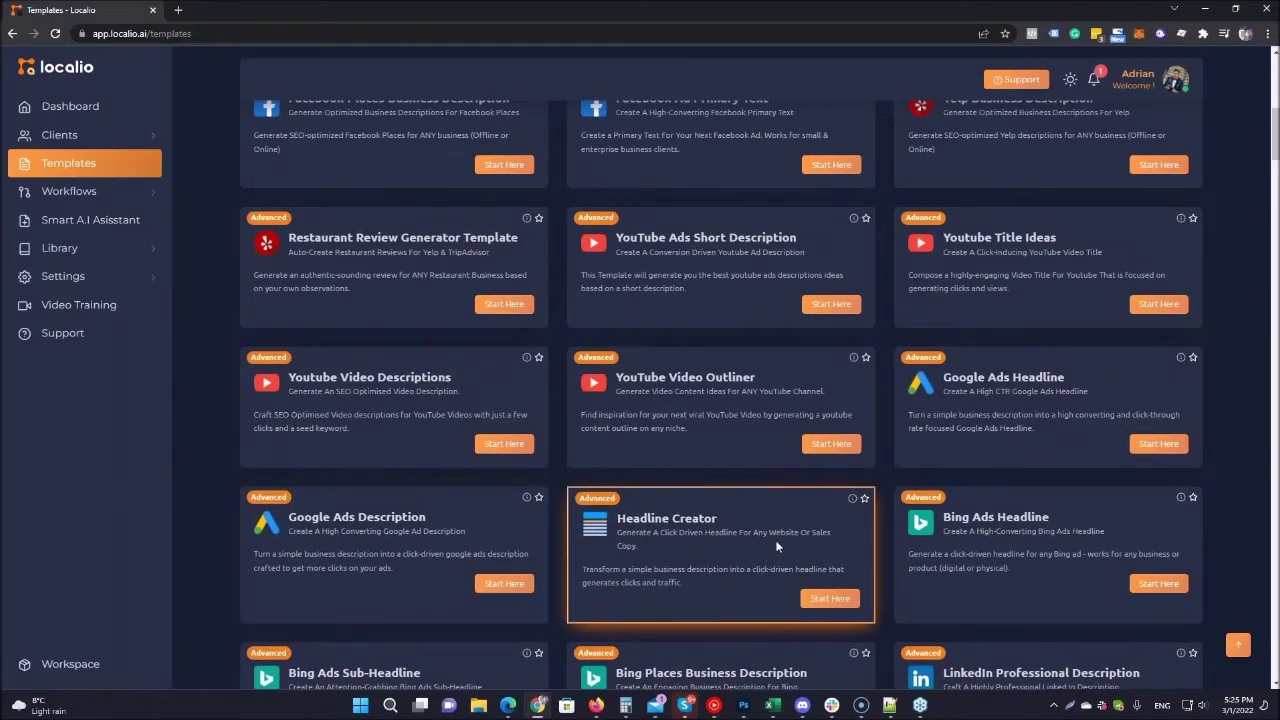
{"action": "scroll", "coordinate": [776, 545], "scroll_direction": "down", "scroll_amount": 2}
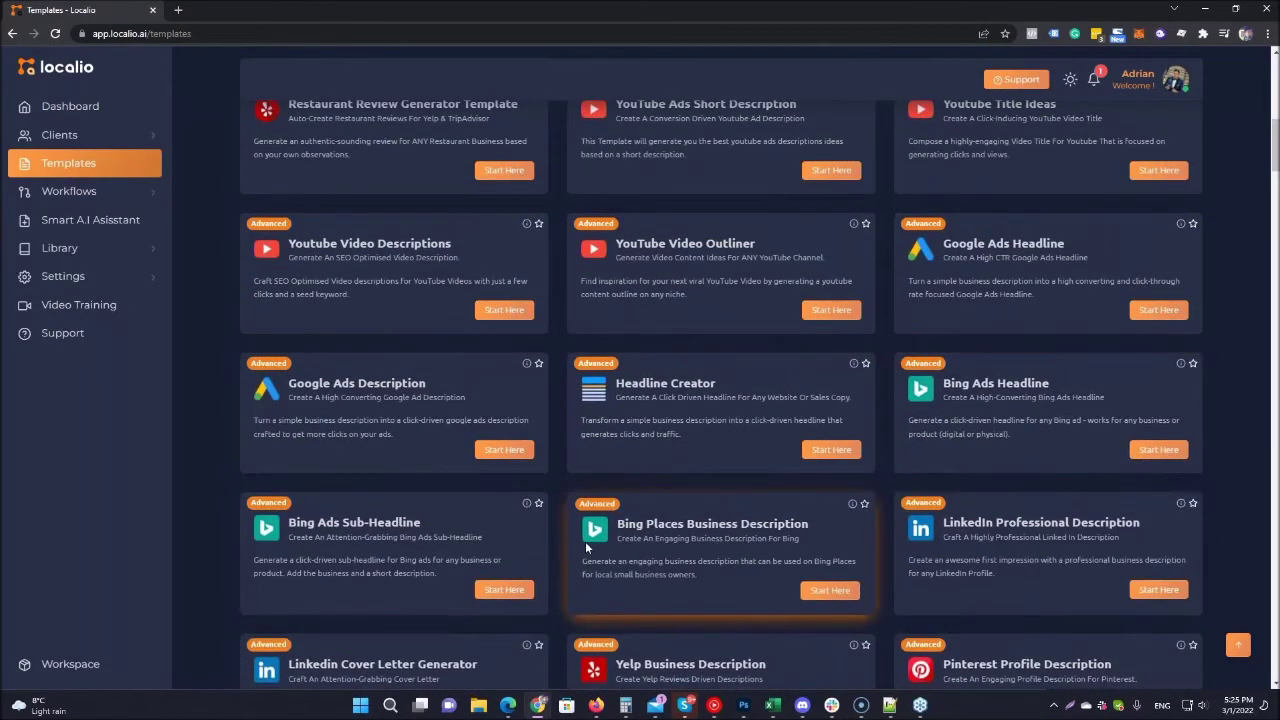
{"action": "scroll", "coordinate": [825, 535], "scroll_direction": "down", "scroll_amount": 1}
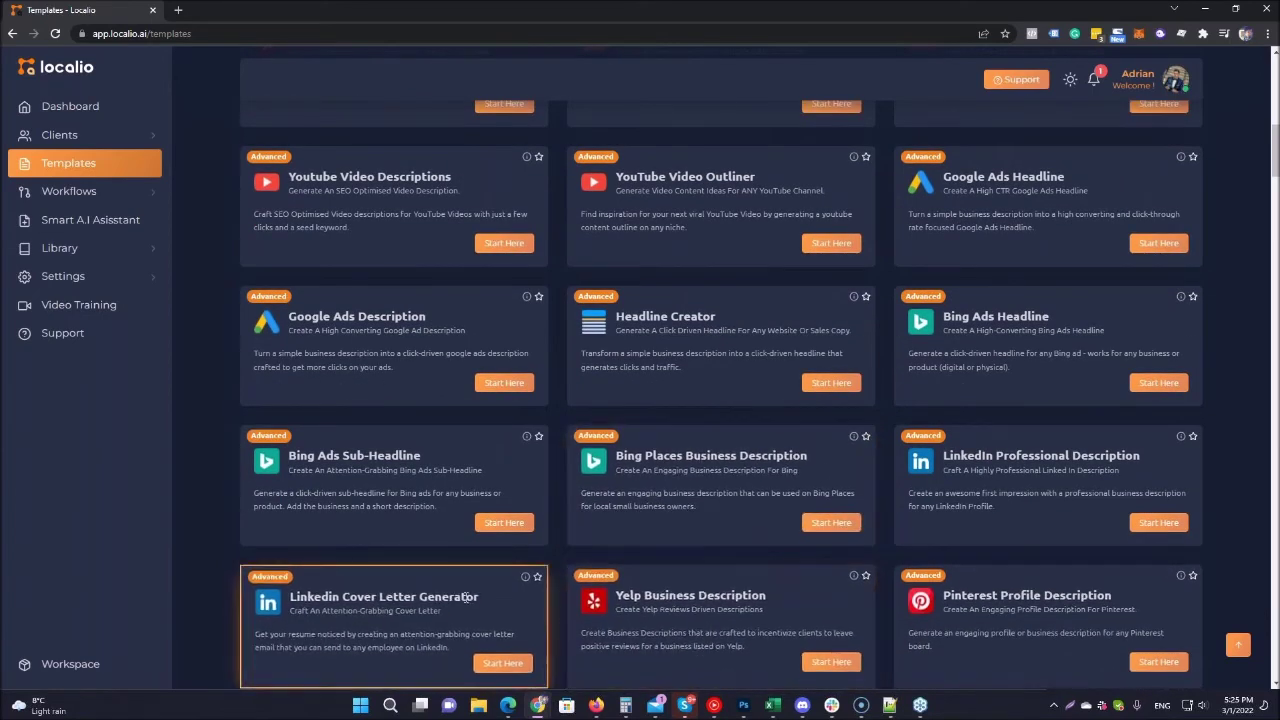
{"action": "scroll", "coordinate": [450, 600], "scroll_direction": "down", "scroll_amount": 1}
{"action": "scroll", "coordinate": [611, 569], "scroll_direction": "down", "scroll_amount": 2}
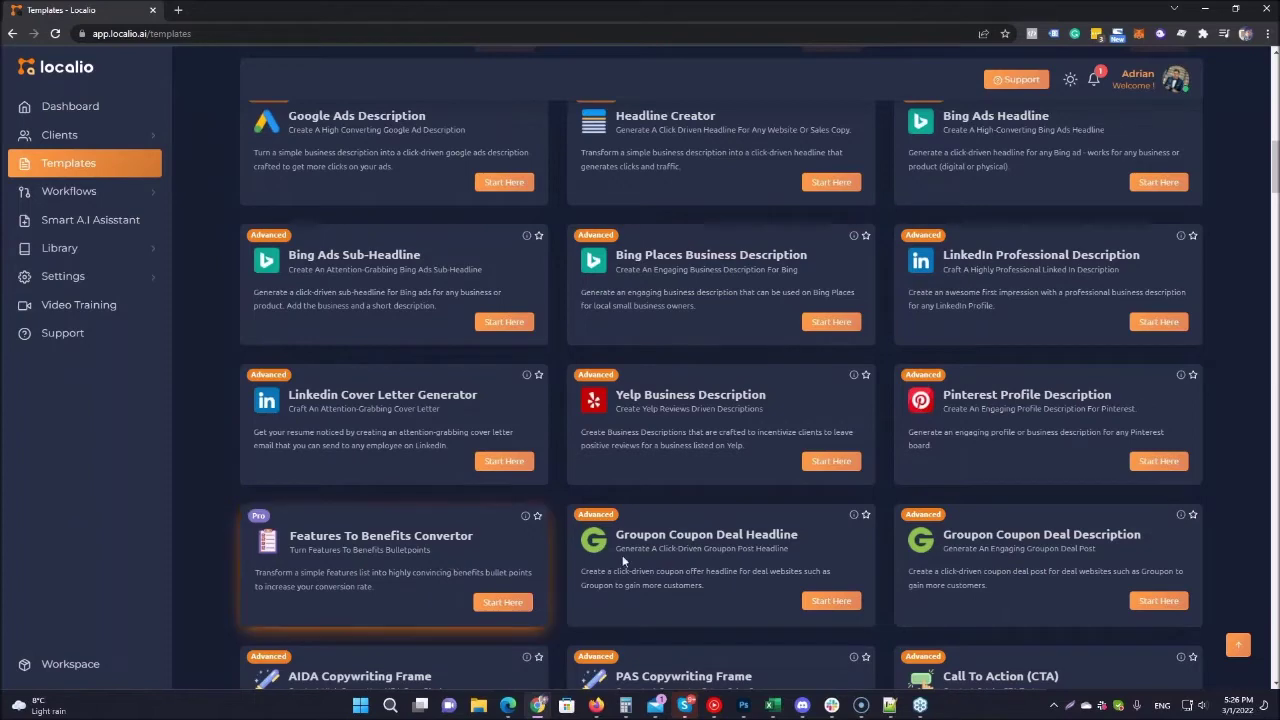
{"action": "scroll", "coordinate": [829, 455], "scroll_direction": "down", "scroll_amount": 2}
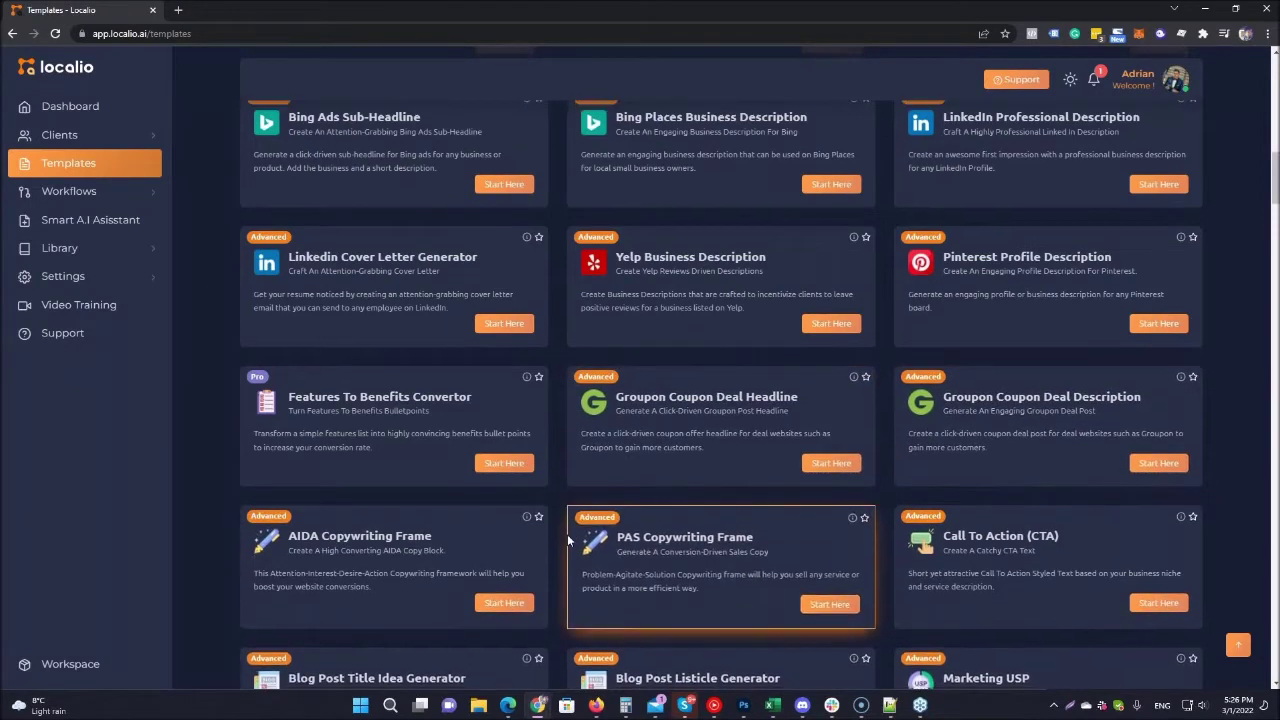
{"action": "scroll", "coordinate": [580, 500], "scroll_direction": "down", "scroll_amount": 1}
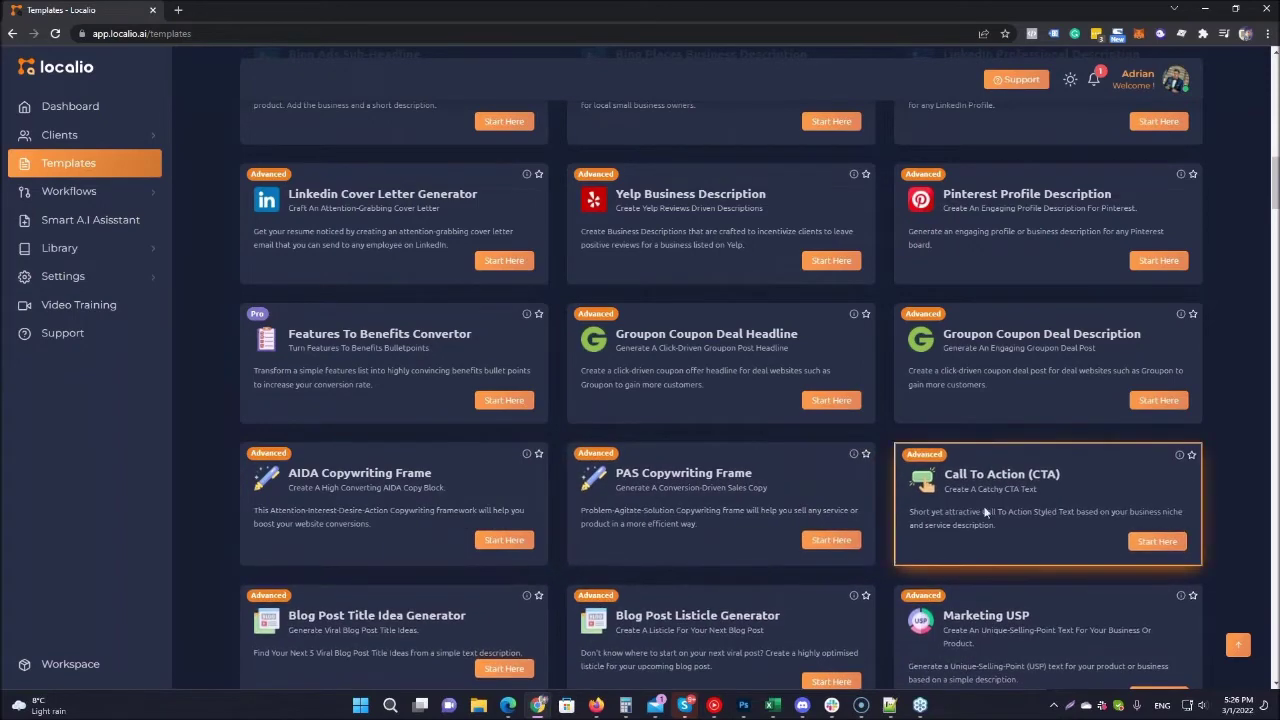
{"action": "scroll", "coordinate": [976, 490], "scroll_direction": "down", "scroll_amount": 4}
{"action": "scroll", "coordinate": [978, 458], "scroll_direction": "down", "scroll_amount": 2}
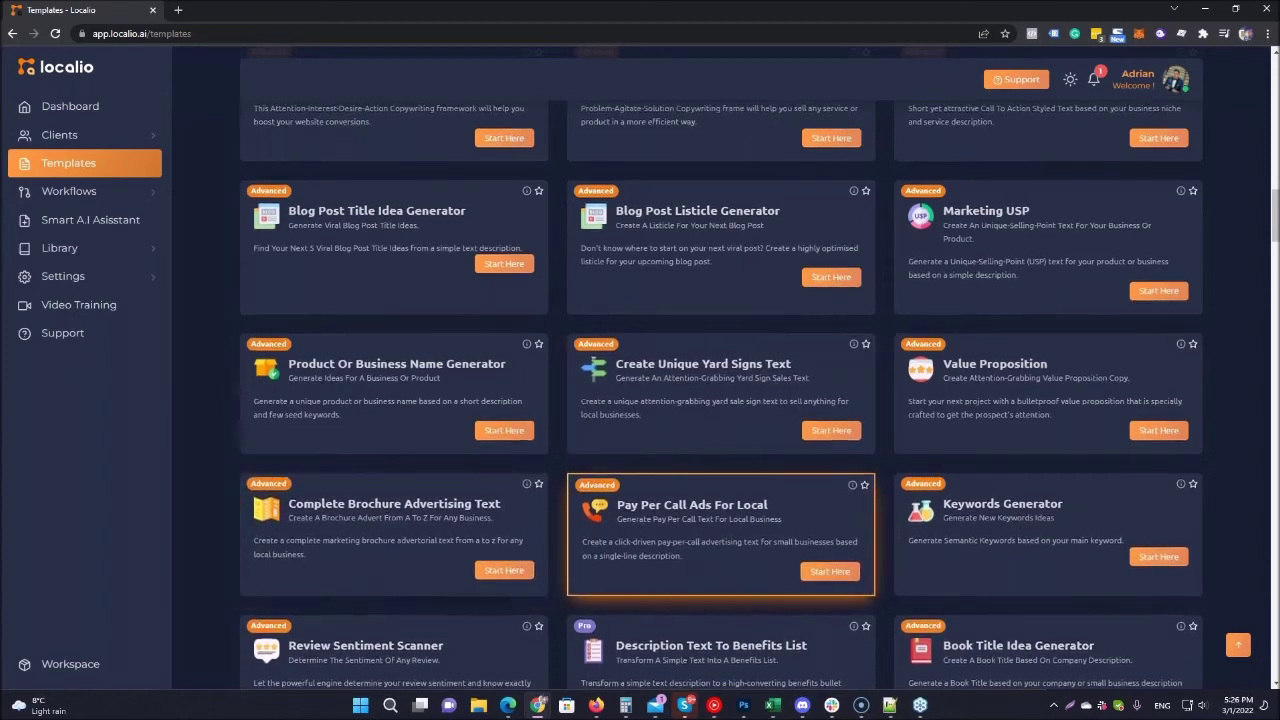
{"action": "scroll", "coordinate": [611, 503], "scroll_direction": "down", "scroll_amount": 2}
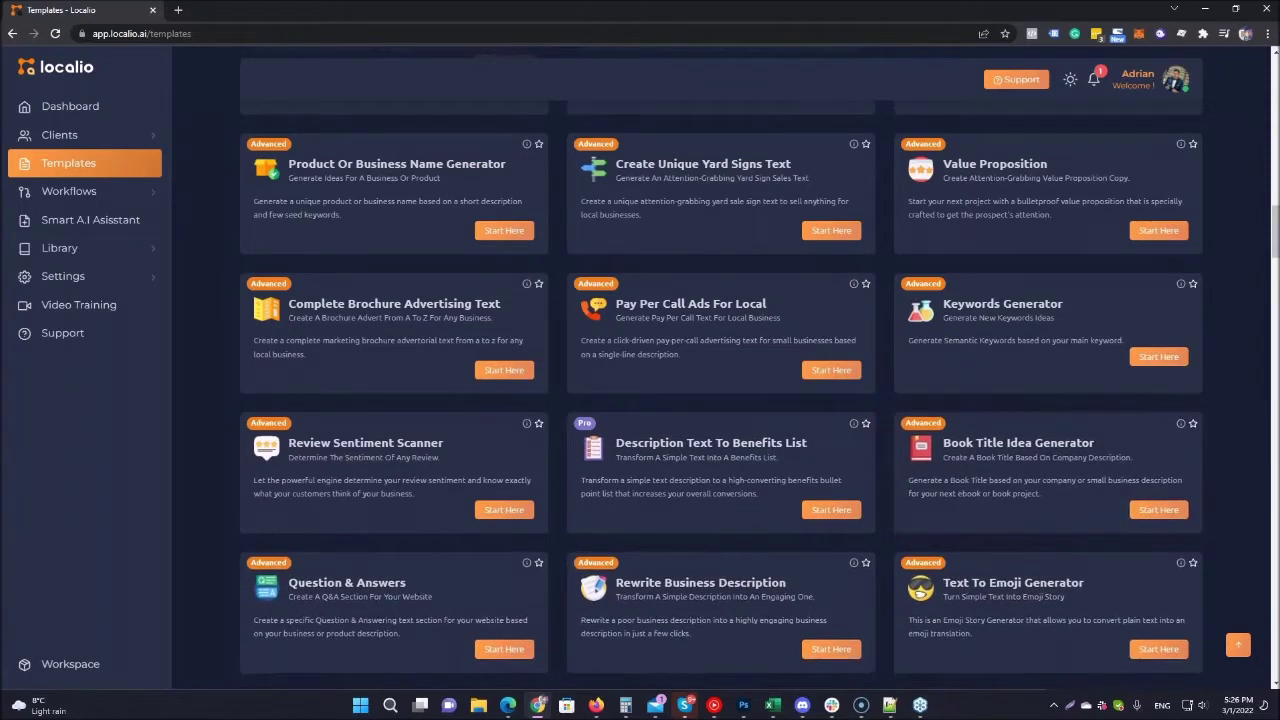
{"action": "scroll", "coordinate": [1028, 495], "scroll_direction": "down", "scroll_amount": 1}
{"action": "scroll", "coordinate": [1028, 495], "scroll_direction": "down", "scroll_amount": 4}
{"action": "scroll", "coordinate": [1028, 495], "scroll_direction": "down", "scroll_amount": 2}
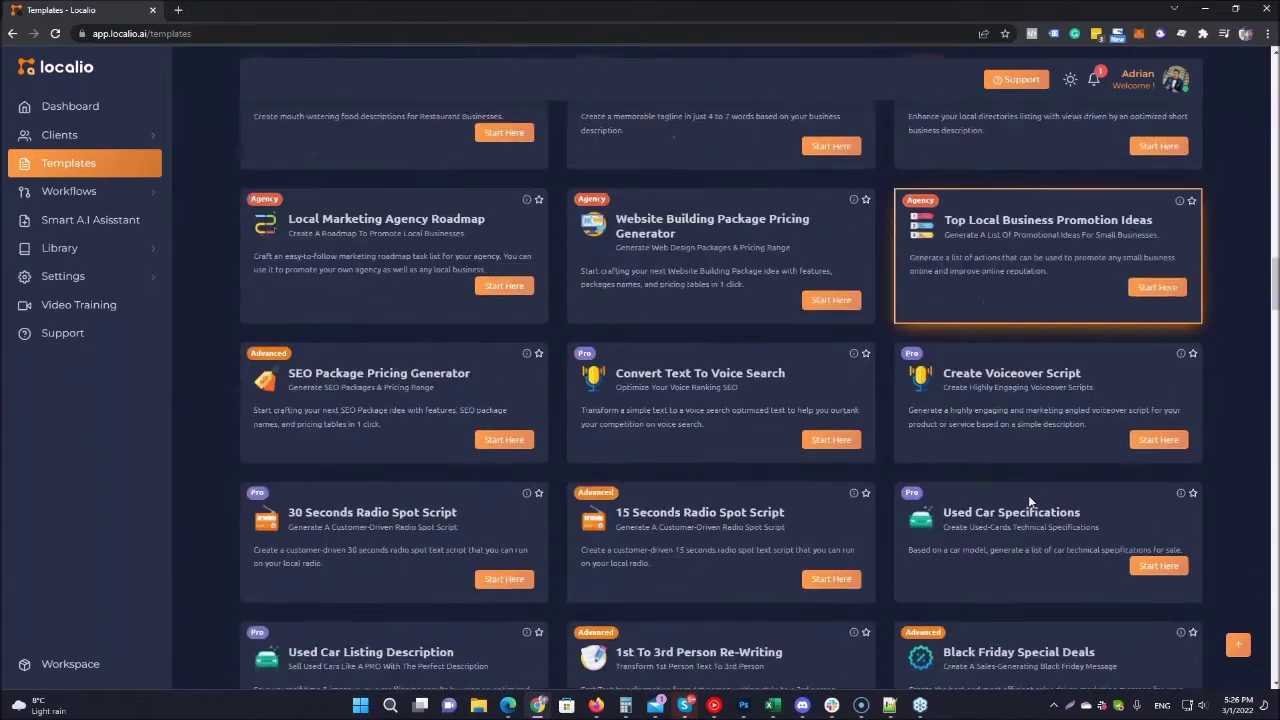
{"action": "scroll", "coordinate": [1028, 495], "scroll_direction": "down", "scroll_amount": 3}
{"action": "scroll", "coordinate": [1028, 495], "scroll_direction": "down", "scroll_amount": 1}
{"action": "scroll", "coordinate": [1028, 495], "scroll_direction": "down", "scroll_amount": 5}
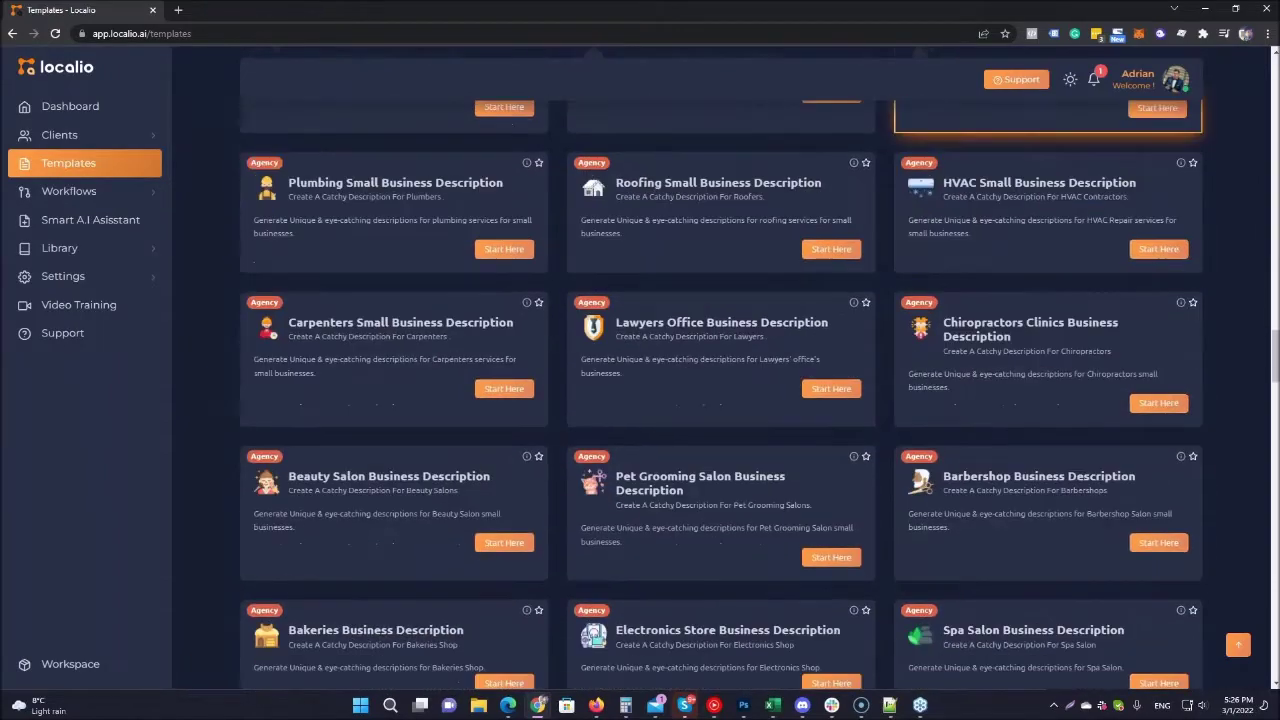
{"action": "scroll", "coordinate": [1028, 495], "scroll_direction": "down", "scroll_amount": 1}
{"action": "scroll", "coordinate": [1028, 495], "scroll_direction": "down", "scroll_amount": 2}
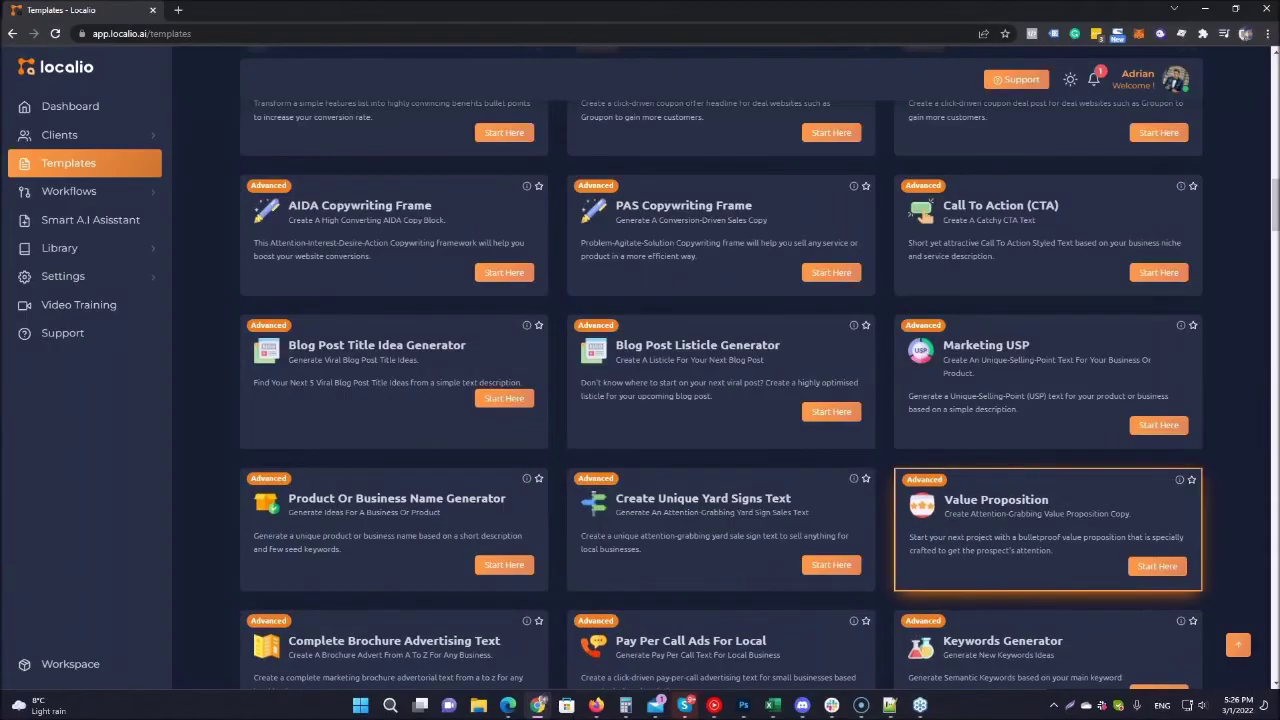
{"action": "scroll", "coordinate": [1028, 495], "scroll_direction": "down", "scroll_amount": 1}
{"action": "scroll", "coordinate": [1028, 495], "scroll_direction": "down", "scroll_amount": 1}
{"action": "scroll", "coordinate": [1028, 495], "scroll_direction": "down", "scroll_amount": 3}
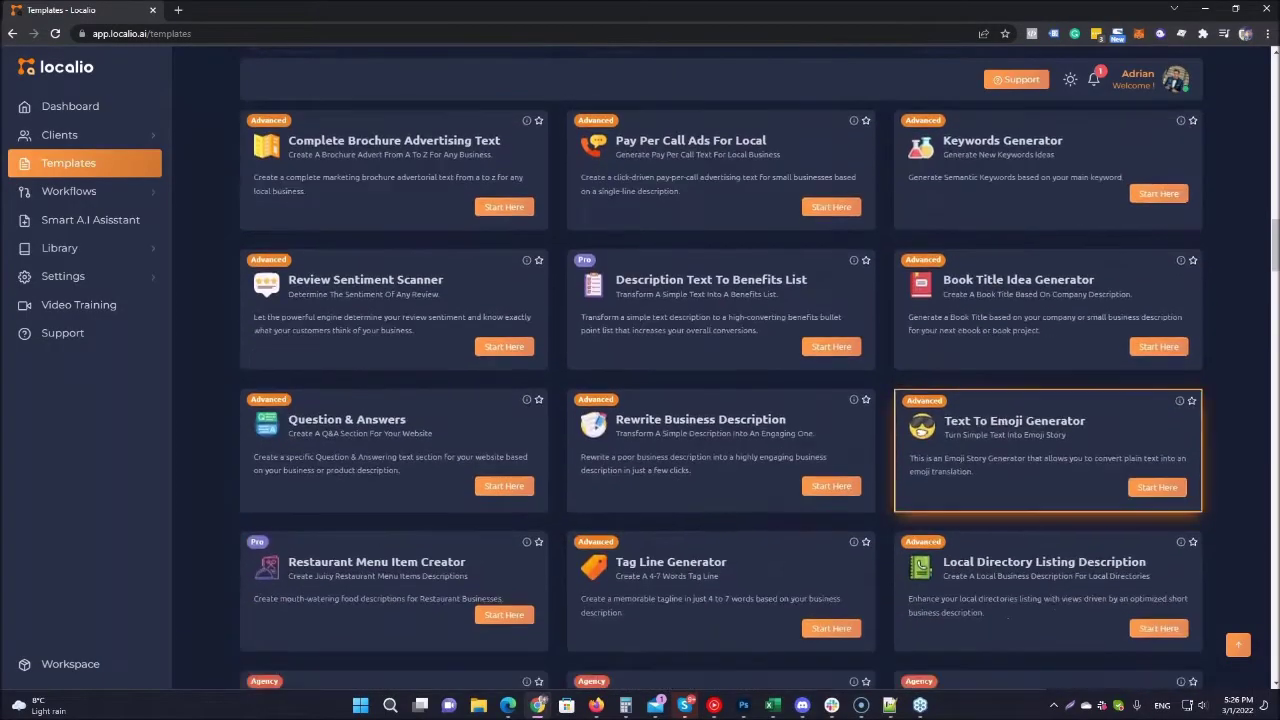
{"action": "scroll", "coordinate": [1028, 495], "scroll_direction": "down", "scroll_amount": 5}
{"action": "scroll", "coordinate": [1175, 372], "scroll_direction": "down", "scroll_amount": 5}
{"action": "scroll", "coordinate": [1175, 372], "scroll_direction": "down", "scroll_amount": 1}
{"action": "scroll", "coordinate": [1175, 372], "scroll_direction": "down", "scroll_amount": 2}
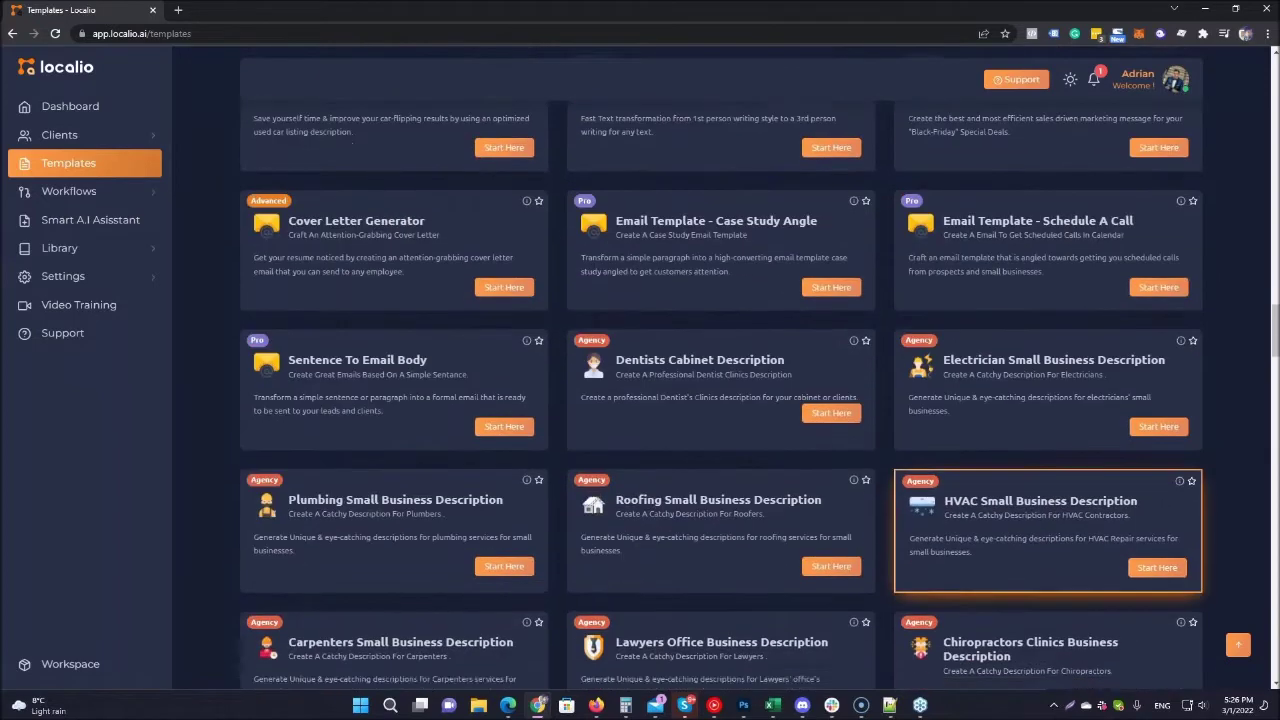
{"action": "scroll", "coordinate": [1175, 372], "scroll_direction": "down", "scroll_amount": 1}
{"action": "scroll", "coordinate": [1274, 340], "scroll_direction": "down", "scroll_amount": 1}
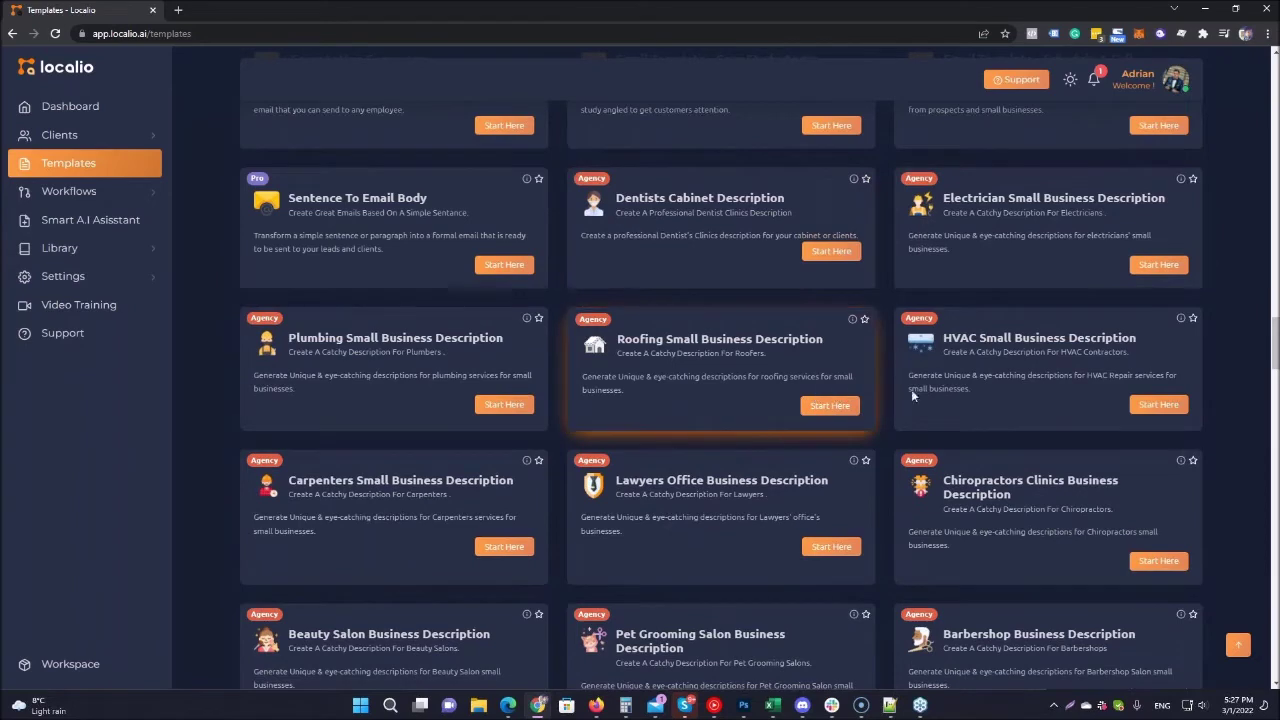
{"action": "scroll", "coordinate": [858, 480], "scroll_direction": "down", "scroll_amount": 2}
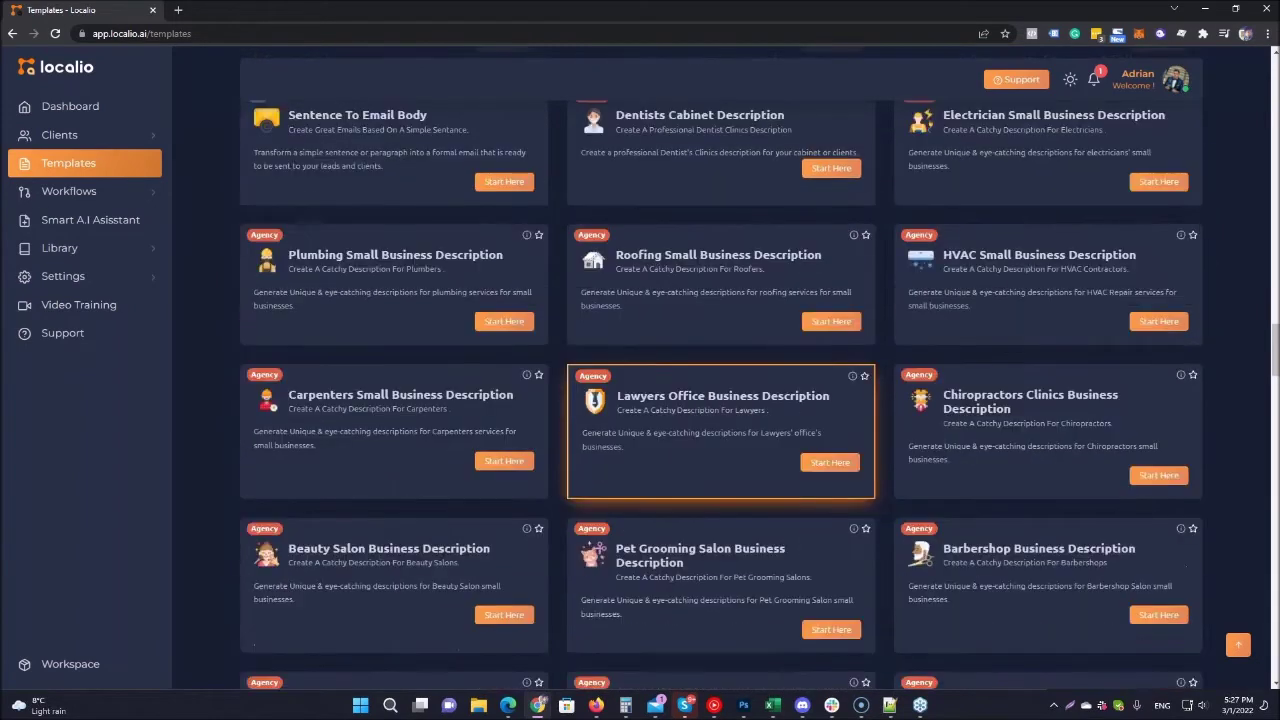
{"action": "scroll", "coordinate": [670, 458], "scroll_direction": "down", "scroll_amount": 1}
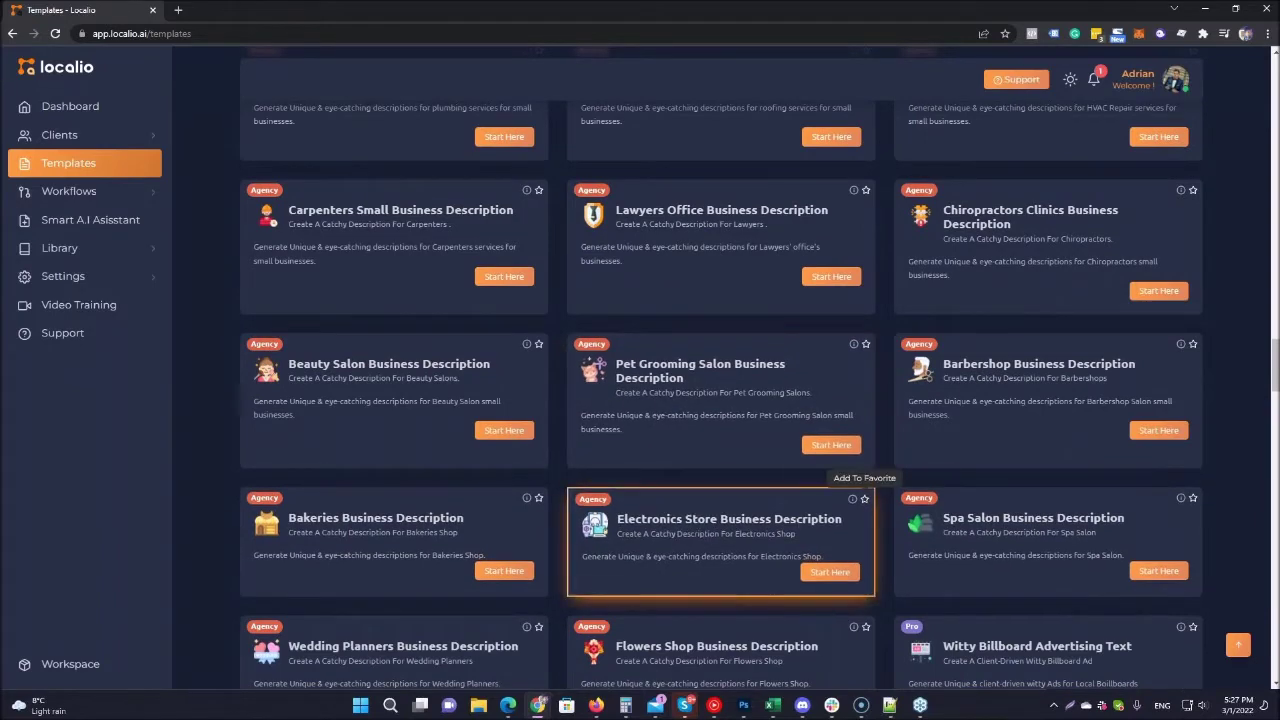
{"action": "scroll", "coordinate": [858, 505], "scroll_direction": "down", "scroll_amount": 1}
{"action": "scroll", "coordinate": [857, 512], "scroll_direction": "down", "scroll_amount": 2}
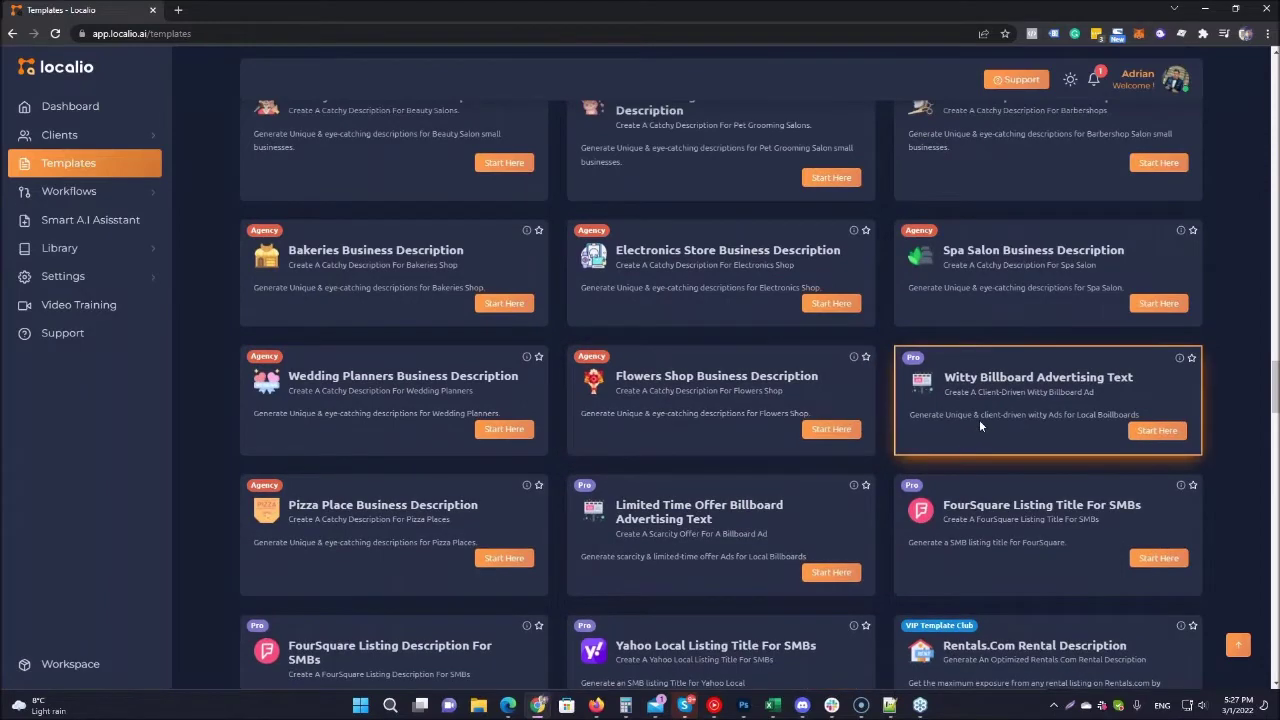
{"action": "scroll", "coordinate": [979, 419], "scroll_direction": "down", "scroll_amount": 1}
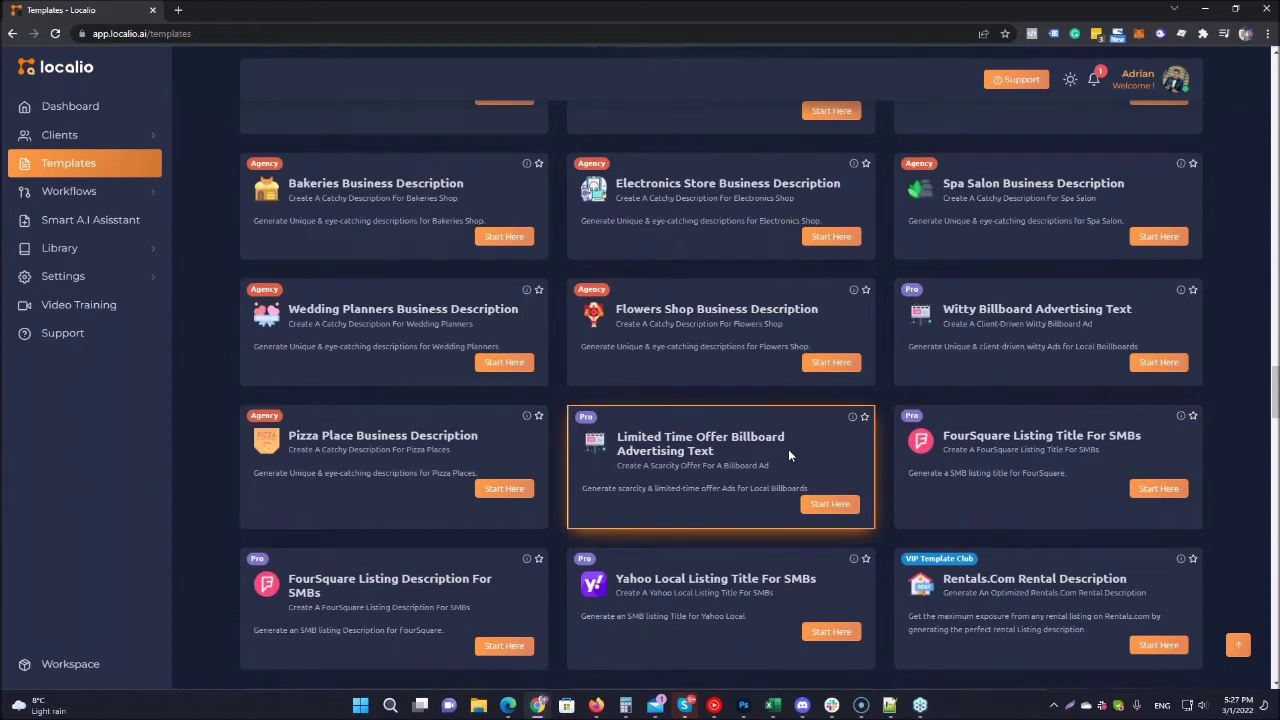
{"action": "scroll", "coordinate": [788, 455], "scroll_direction": "down", "scroll_amount": 2}
{"action": "scroll", "coordinate": [788, 455], "scroll_direction": "down", "scroll_amount": 1}
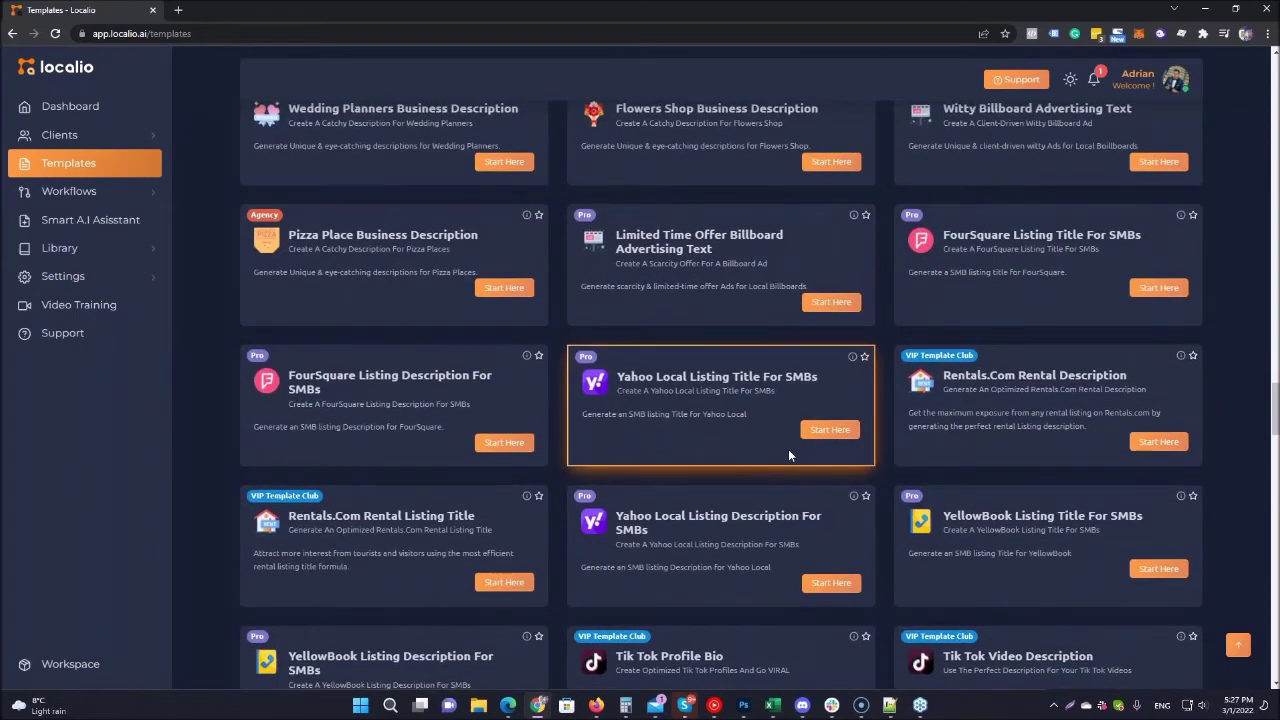
{"action": "scroll", "coordinate": [788, 455], "scroll_direction": "down", "scroll_amount": 2}
{"action": "scroll", "coordinate": [788, 455], "scroll_direction": "down", "scroll_amount": 2}
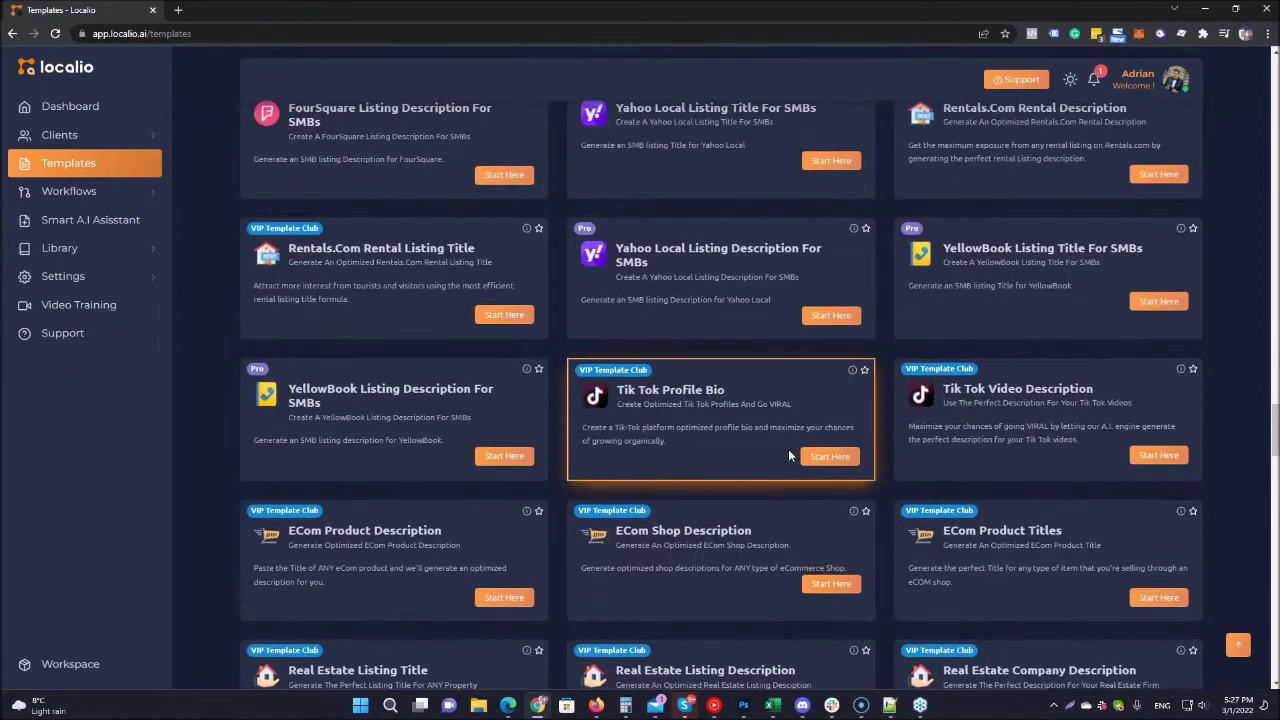
{"action": "scroll", "coordinate": [788, 455], "scroll_direction": "down", "scroll_amount": 2}
{"action": "scroll", "coordinate": [788, 455], "scroll_direction": "down", "scroll_amount": 1}
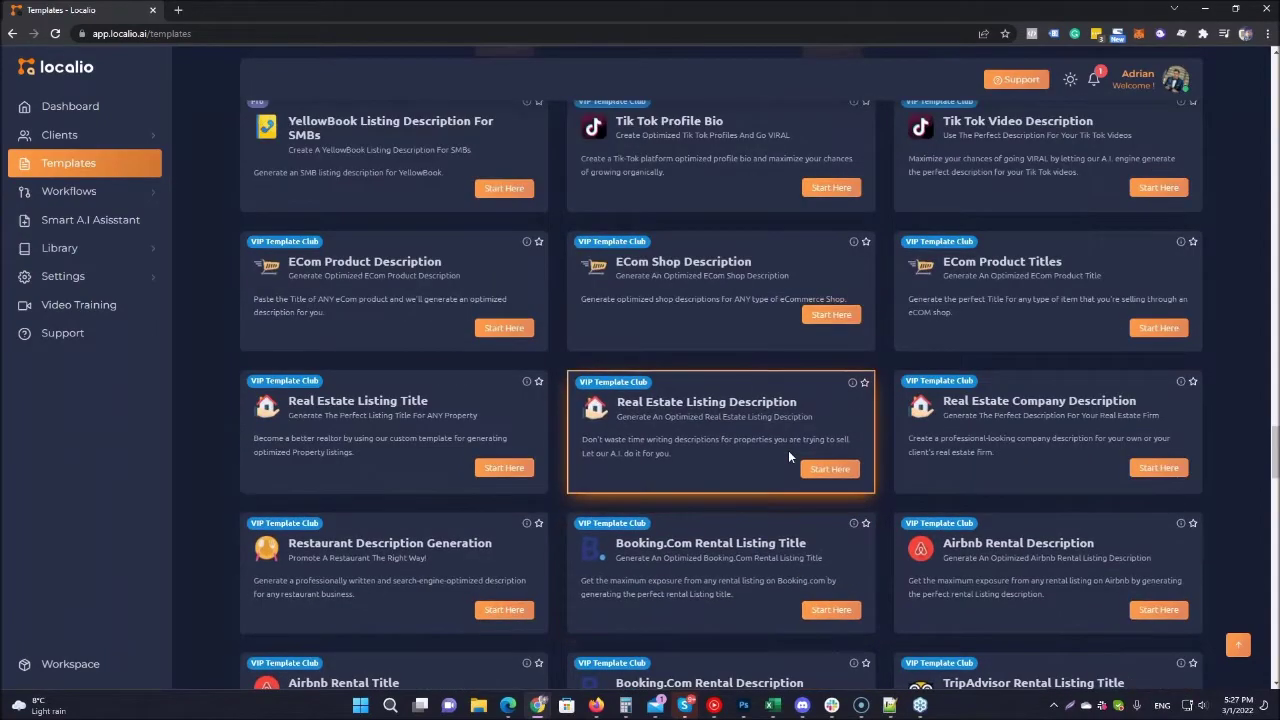
{"action": "scroll", "coordinate": [788, 451], "scroll_direction": "down", "scroll_amount": 2}
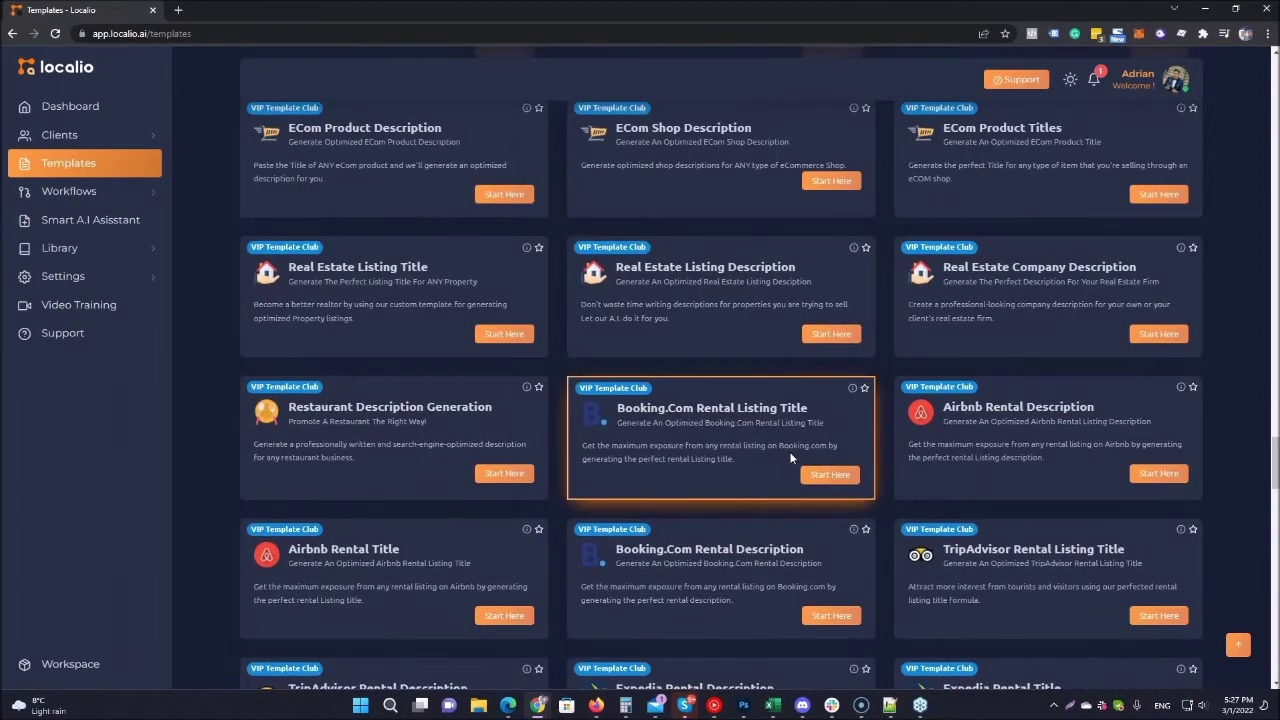
{"action": "scroll", "coordinate": [789, 451], "scroll_direction": "down", "scroll_amount": 1}
{"action": "scroll", "coordinate": [789, 451], "scroll_direction": "down", "scroll_amount": 4}
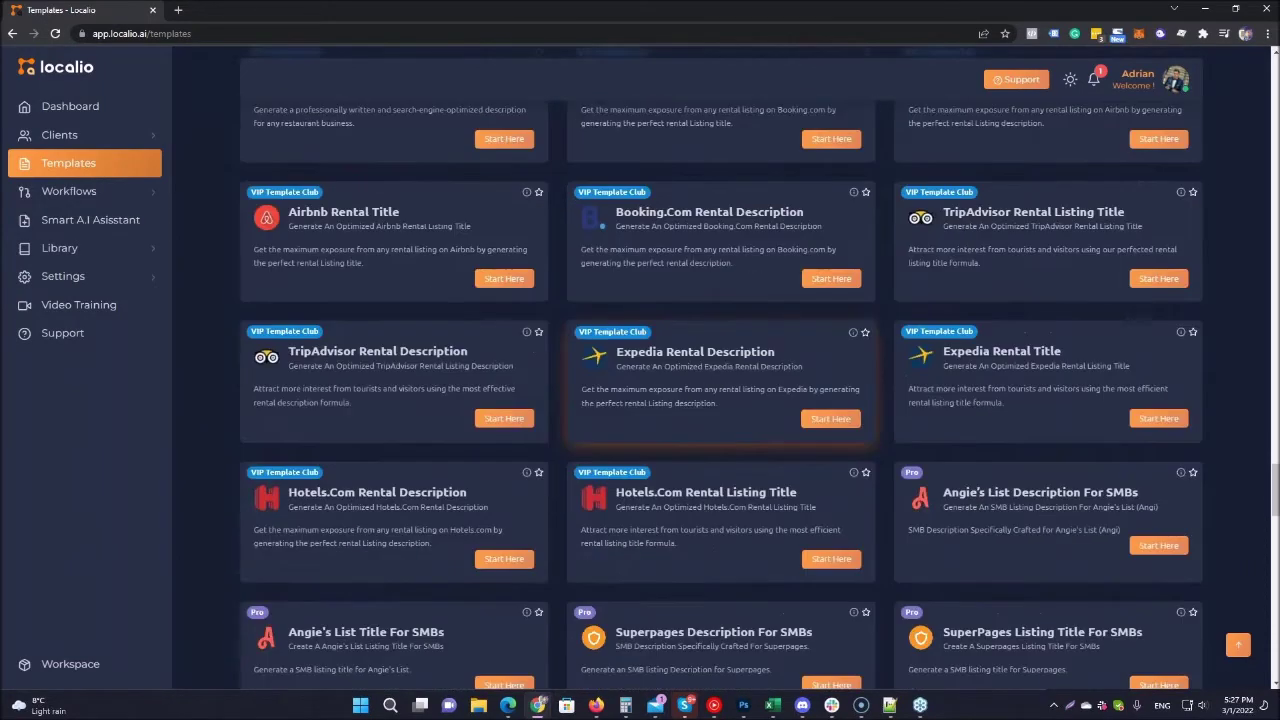
{"action": "scroll", "coordinate": [789, 451], "scroll_direction": "down", "scroll_amount": 2}
{"action": "scroll", "coordinate": [789, 451], "scroll_direction": "down", "scroll_amount": 2}
{"action": "scroll", "coordinate": [790, 452], "scroll_direction": "down", "scroll_amount": 2}
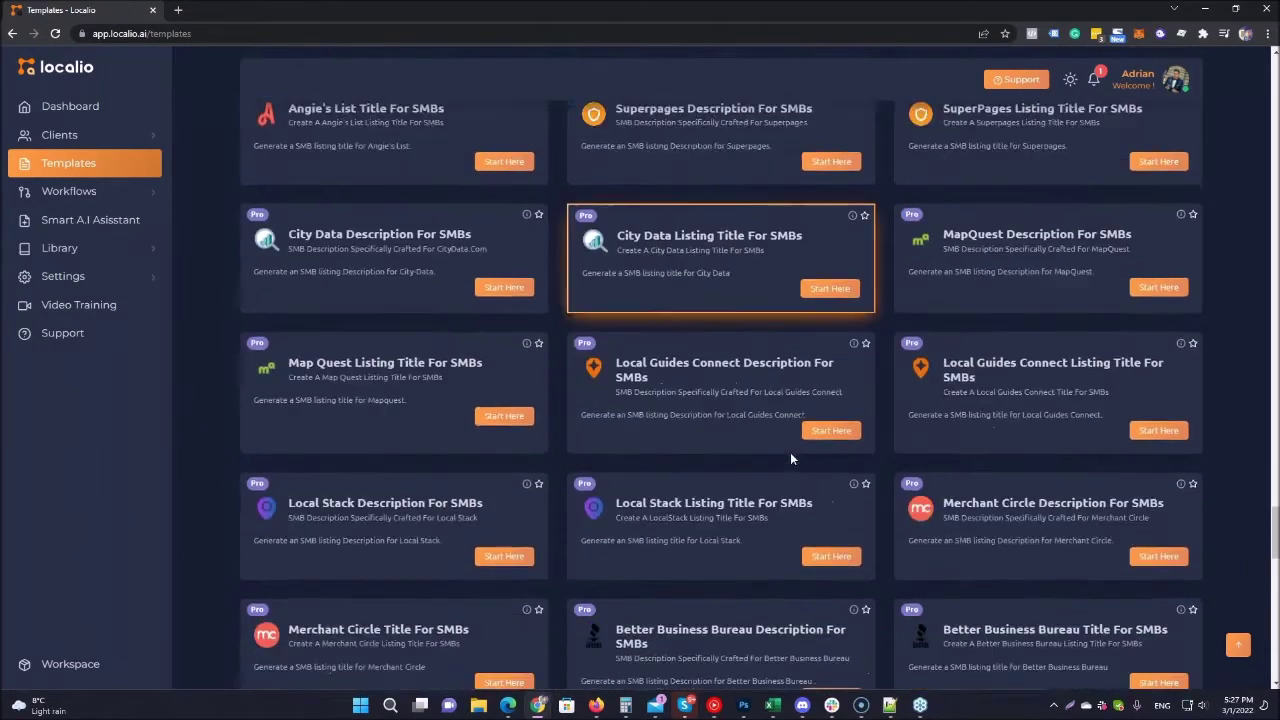
{"action": "scroll", "coordinate": [790, 452], "scroll_direction": "down", "scroll_amount": 1}
{"action": "scroll", "coordinate": [790, 452], "scroll_direction": "down", "scroll_amount": 3}
{"action": "scroll", "coordinate": [790, 452], "scroll_direction": "down", "scroll_amount": 1}
{"action": "scroll", "coordinate": [790, 452], "scroll_direction": "down", "scroll_amount": 2}
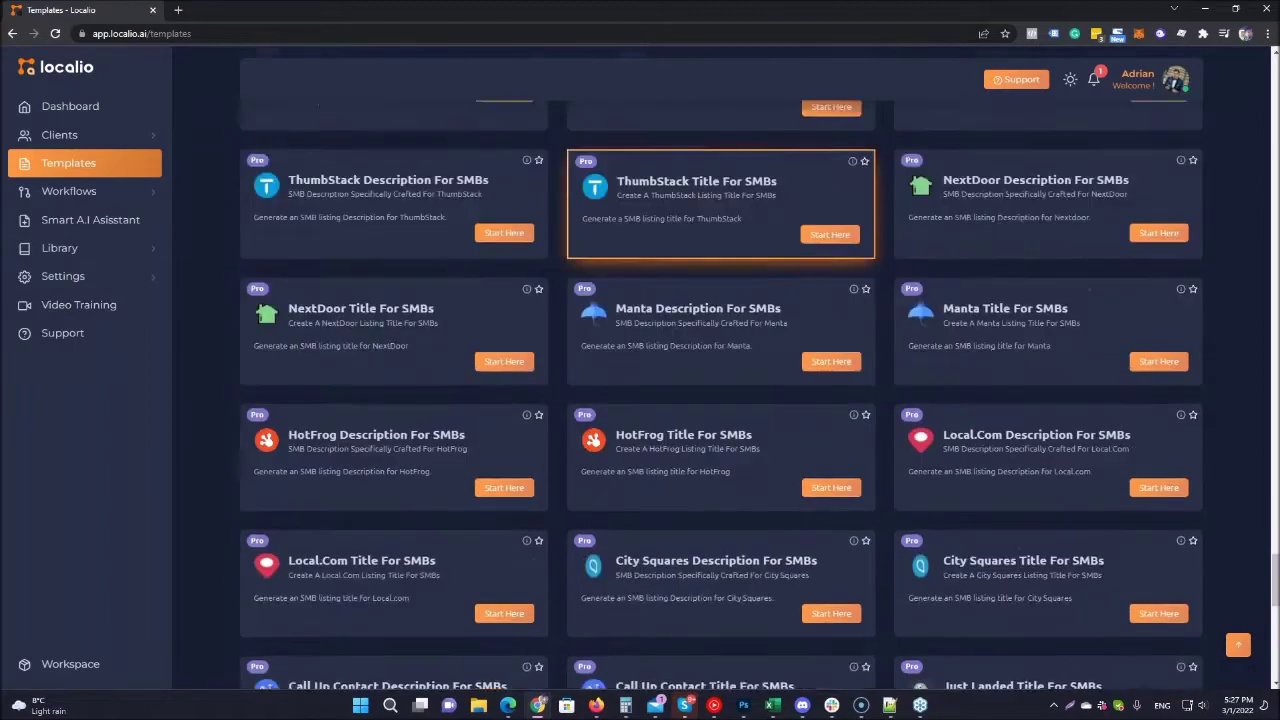
{"action": "scroll", "coordinate": [790, 452], "scroll_direction": "down", "scroll_amount": 1}
{"action": "scroll", "coordinate": [790, 452], "scroll_direction": "down", "scroll_amount": 1}
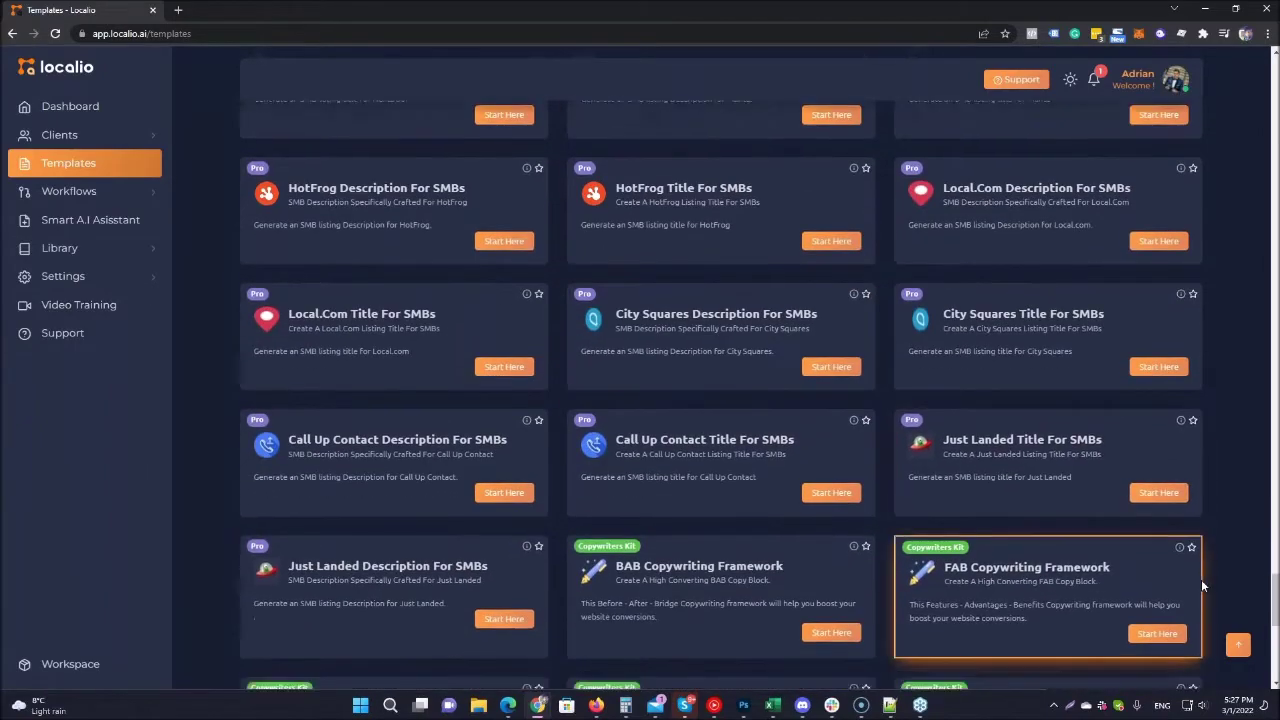
{"action": "scroll", "coordinate": [1198, 565], "scroll_direction": "up", "scroll_amount": 1}
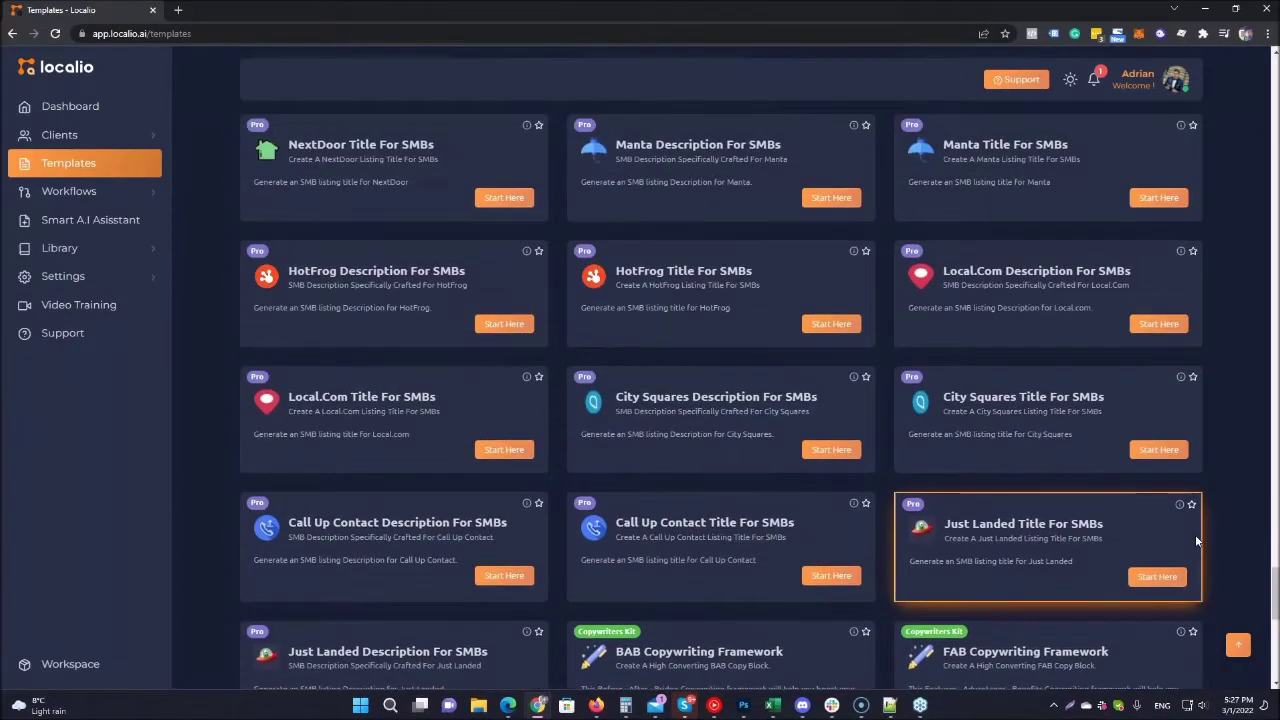
{"action": "scroll", "coordinate": [1192, 530], "scroll_direction": "down", "scroll_amount": 2}
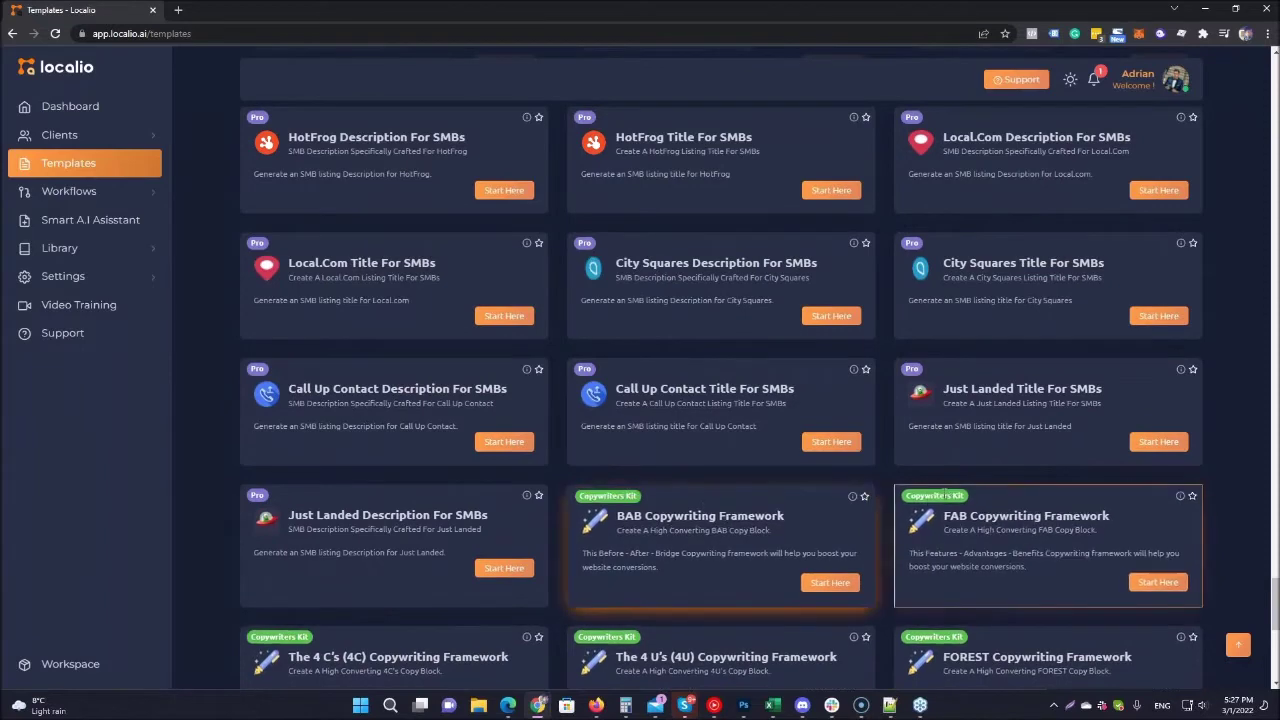
{"action": "scroll", "coordinate": [1028, 485], "scroll_direction": "up", "scroll_amount": 1}
{"action": "scroll", "coordinate": [1028, 488], "scroll_direction": "up", "scroll_amount": 1}
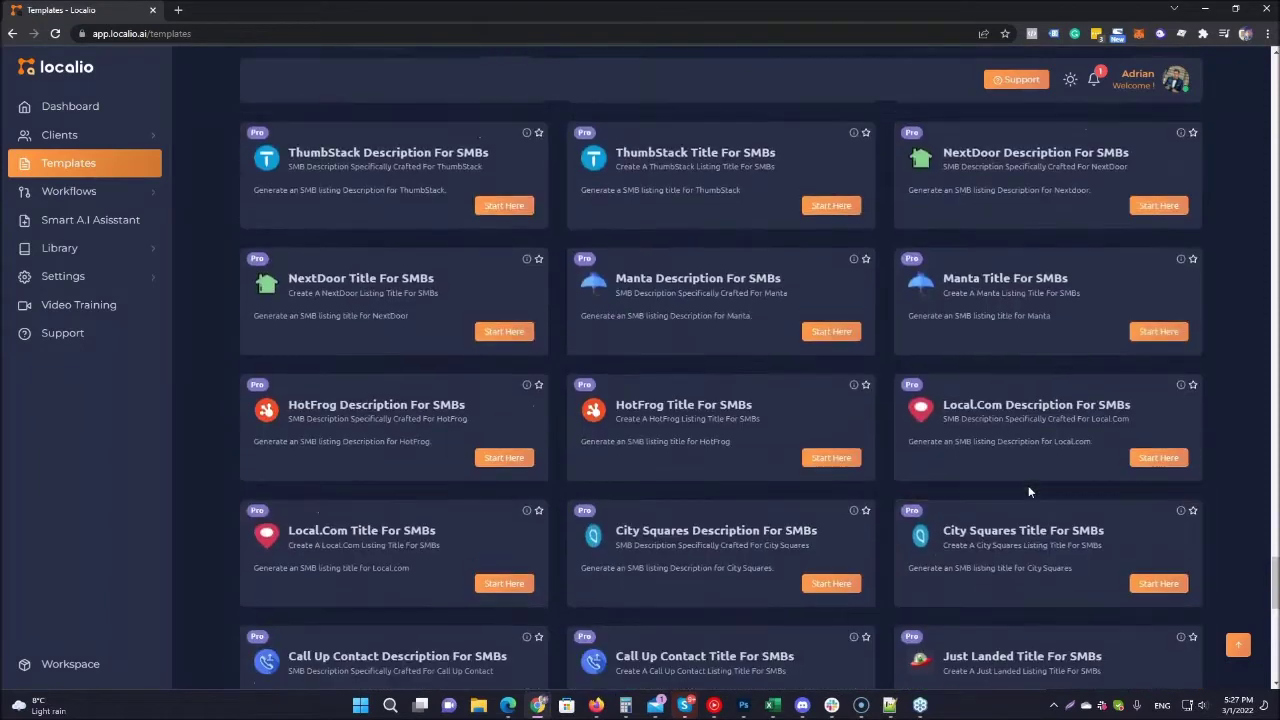
{"action": "scroll", "coordinate": [1028, 490], "scroll_direction": "down", "scroll_amount": 1}
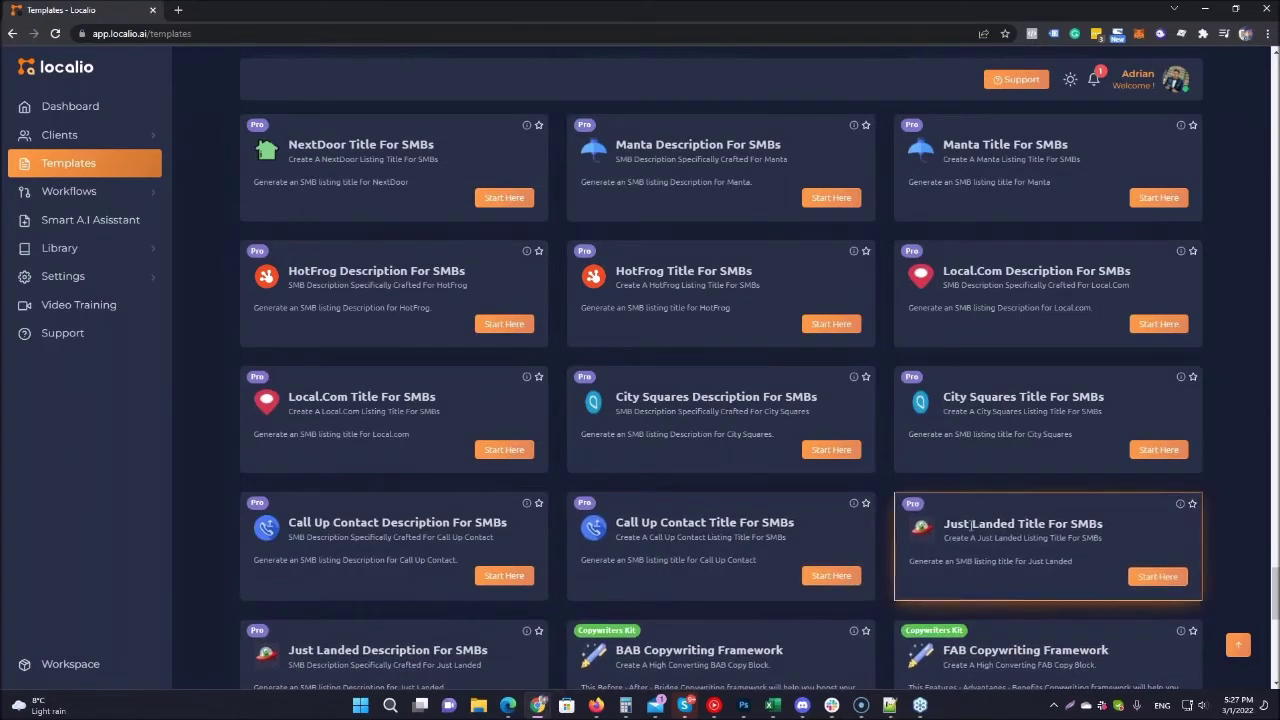
{"action": "left_click_drag", "start_coordinate": [1276, 598], "coordinate": [1276, 84]}
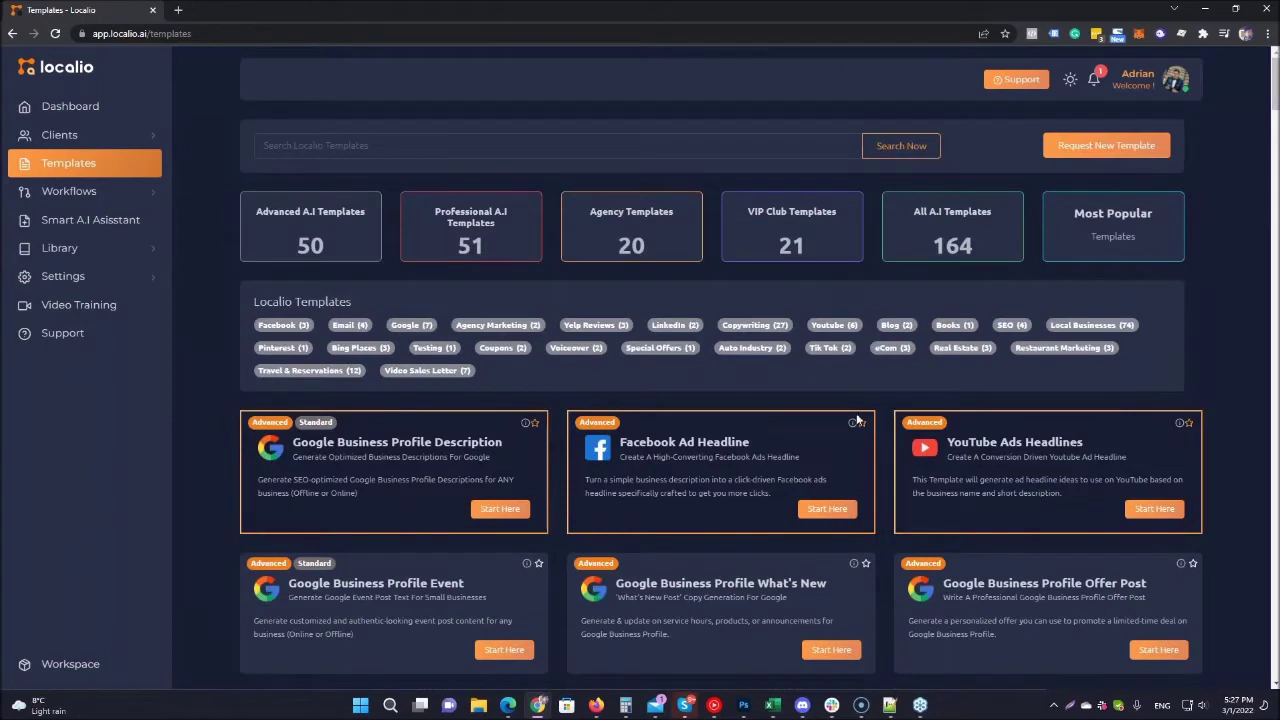
{"action": "left_click", "coordinate": [502, 514]}
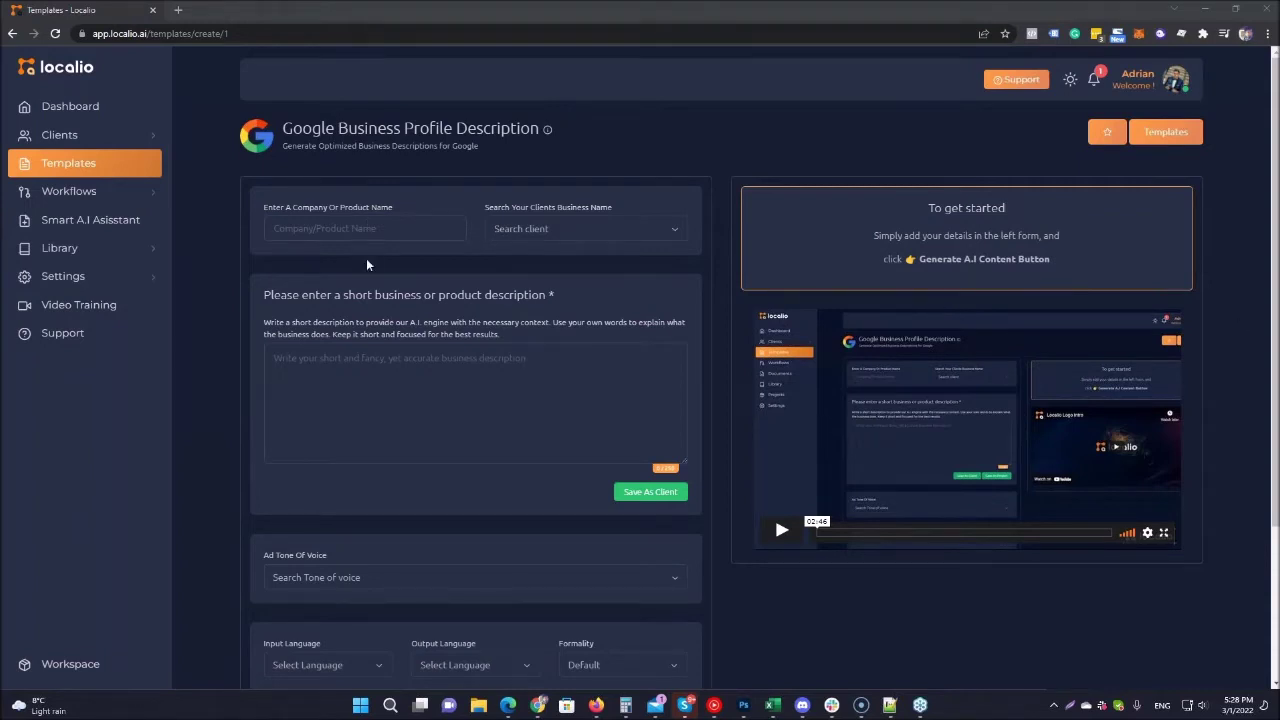
Step: Set the company name to Localio AI and choose the Localio - Localio client
{"action": "left_click", "coordinate": [377, 229]}
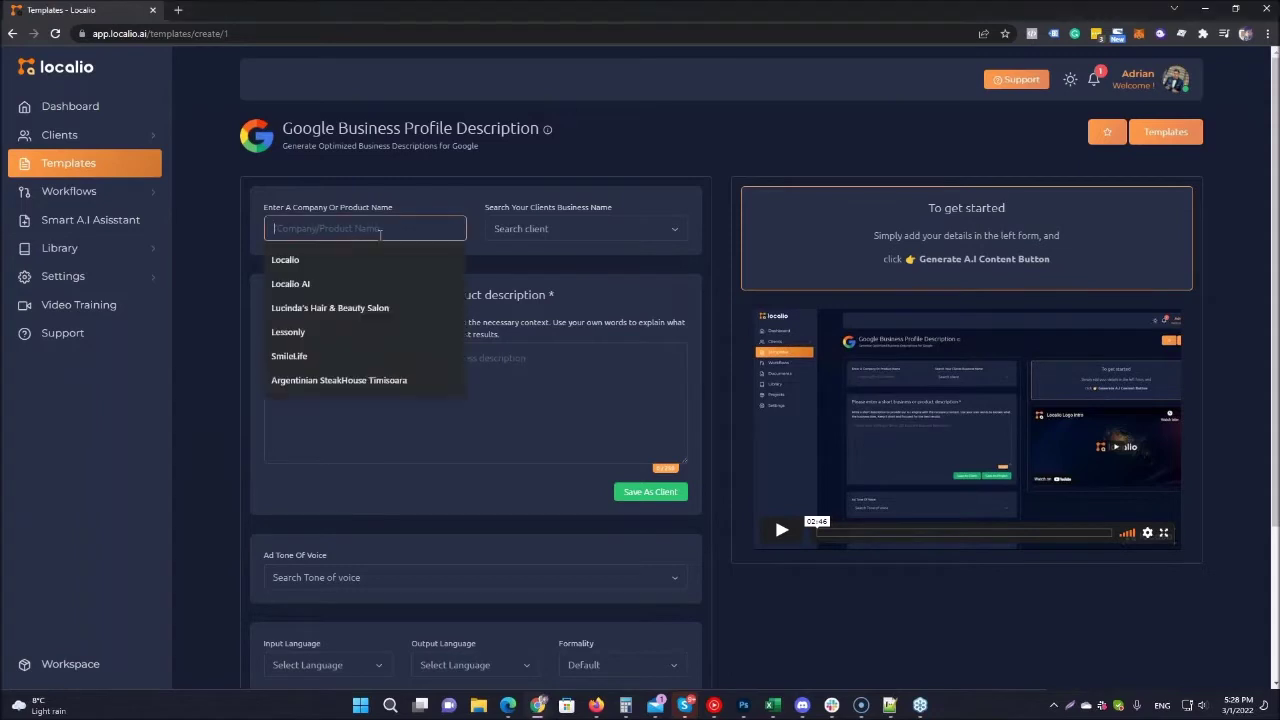
{"action": "left_click", "coordinate": [348, 285]}
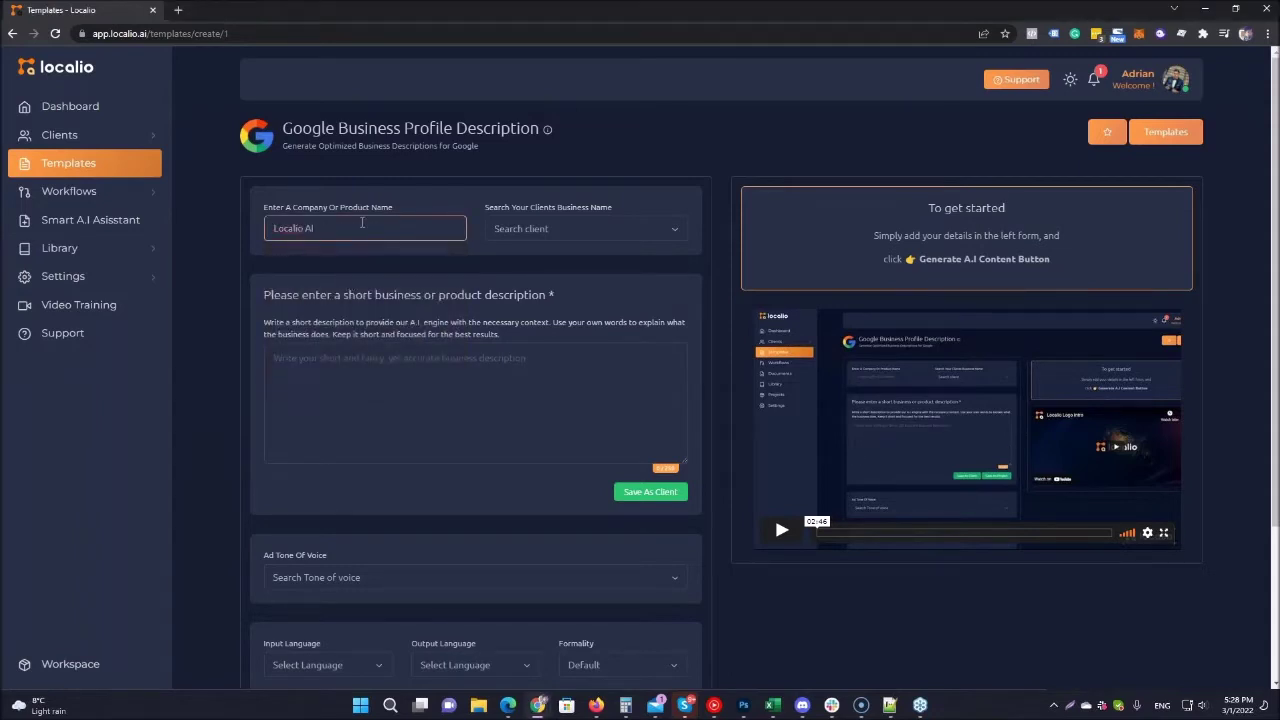
{"action": "left_click", "coordinate": [377, 372]}
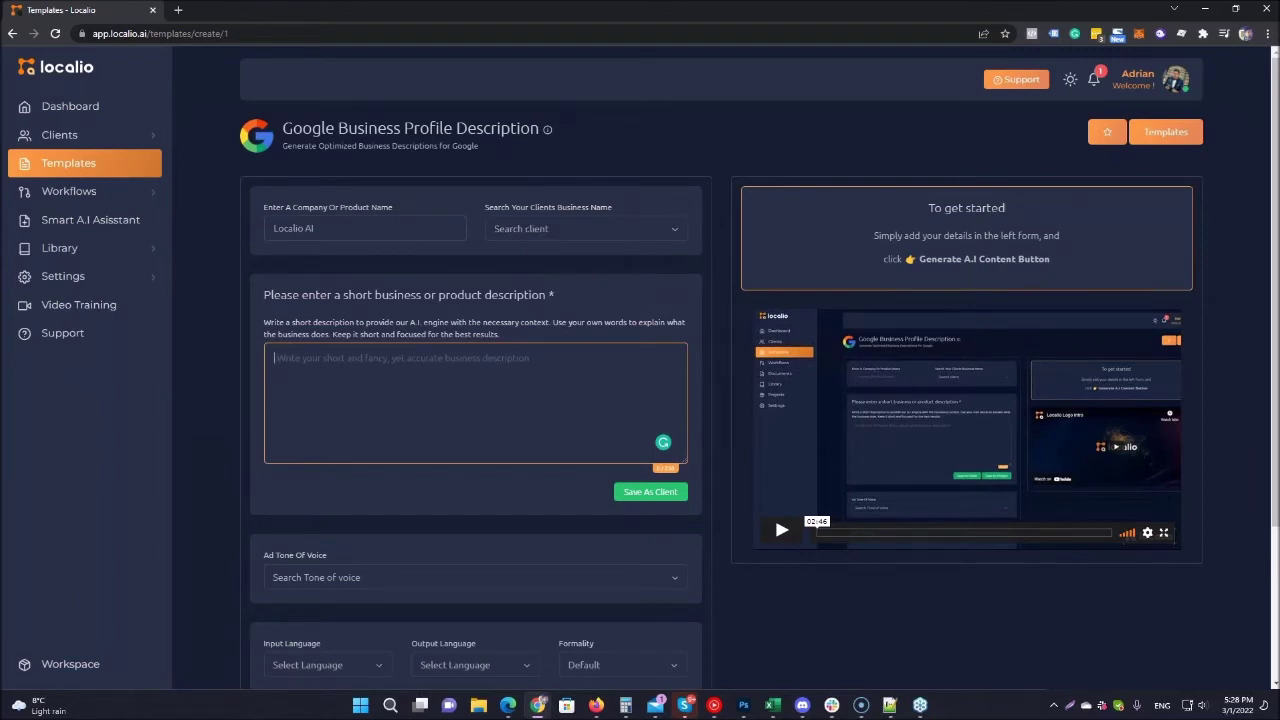
{"action": "triple_click", "coordinate": [365, 228]}
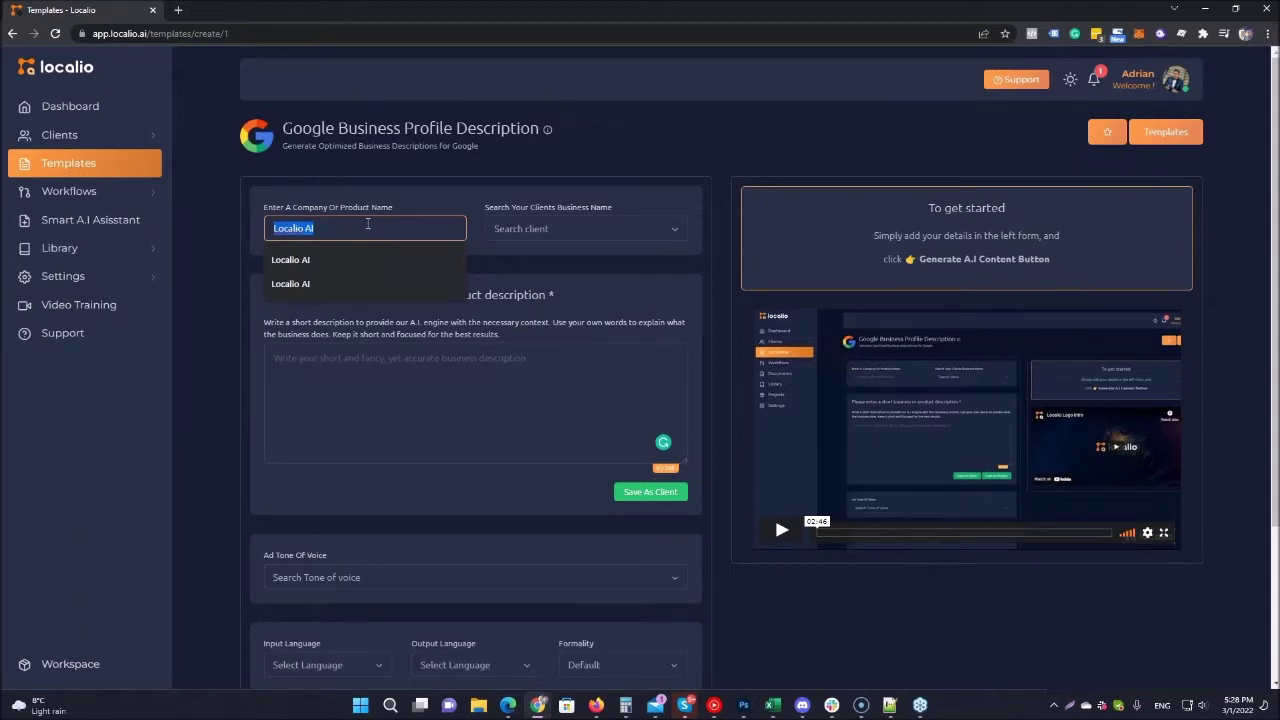
{"action": "left_click", "coordinate": [520, 230]}
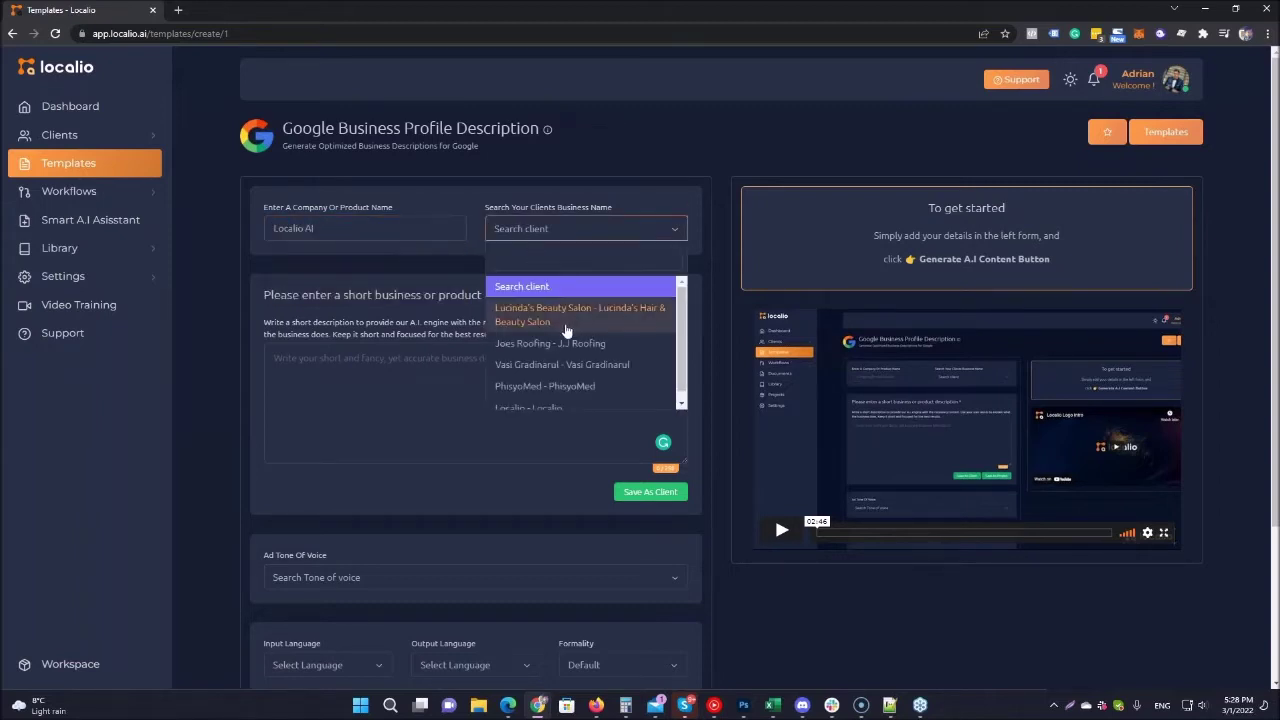
{"action": "left_click", "coordinate": [560, 404]}
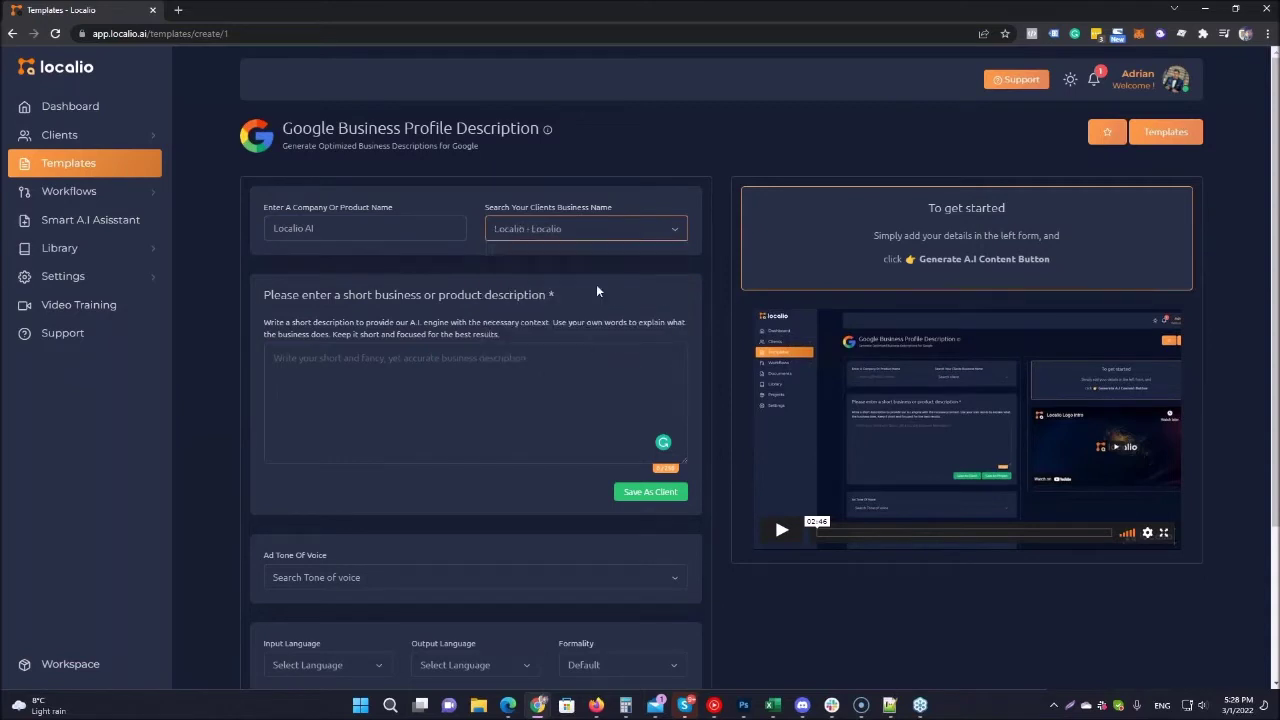
Step: Retype the company name as 'Localio AI' and review the description's spelling suggestion
{"action": "left_click", "coordinate": [421, 371]}
{"action": "key", "text": "ctrl+a"}
{"action": "left_click", "coordinate": [384, 372]}
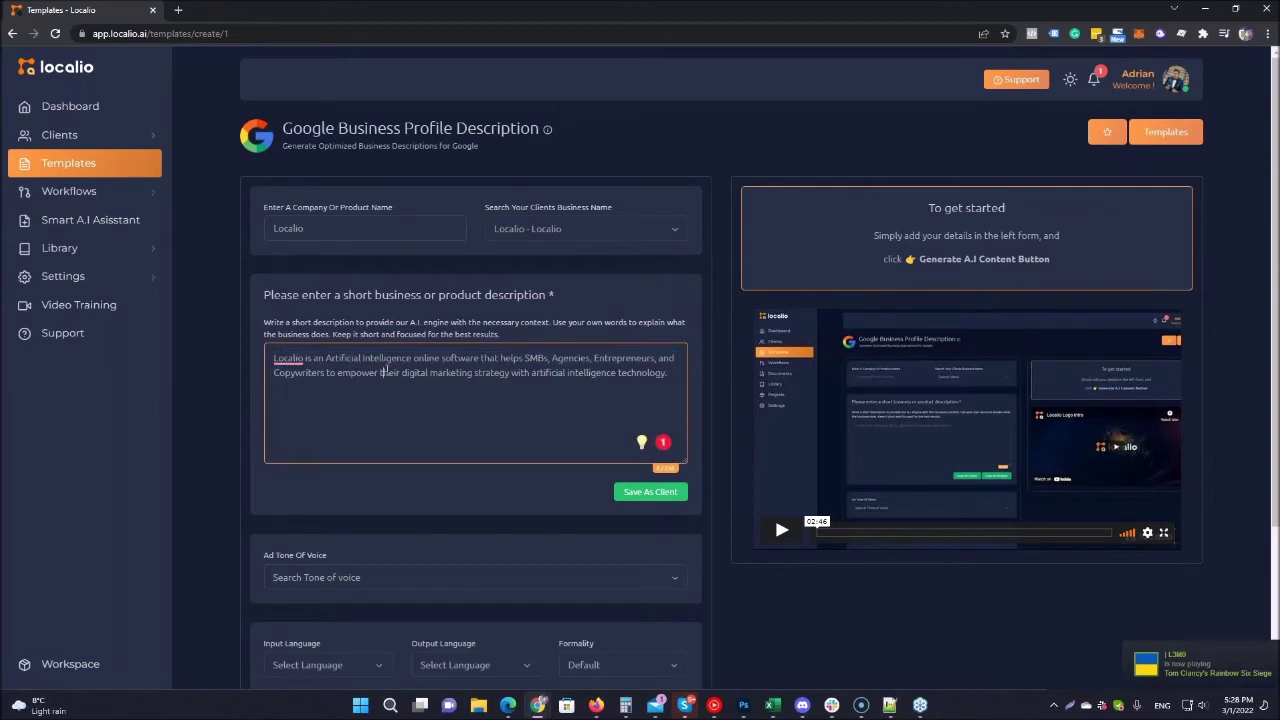
{"action": "left_click", "coordinate": [342, 222]}
{"action": "key", "text": "ctrl+a"}
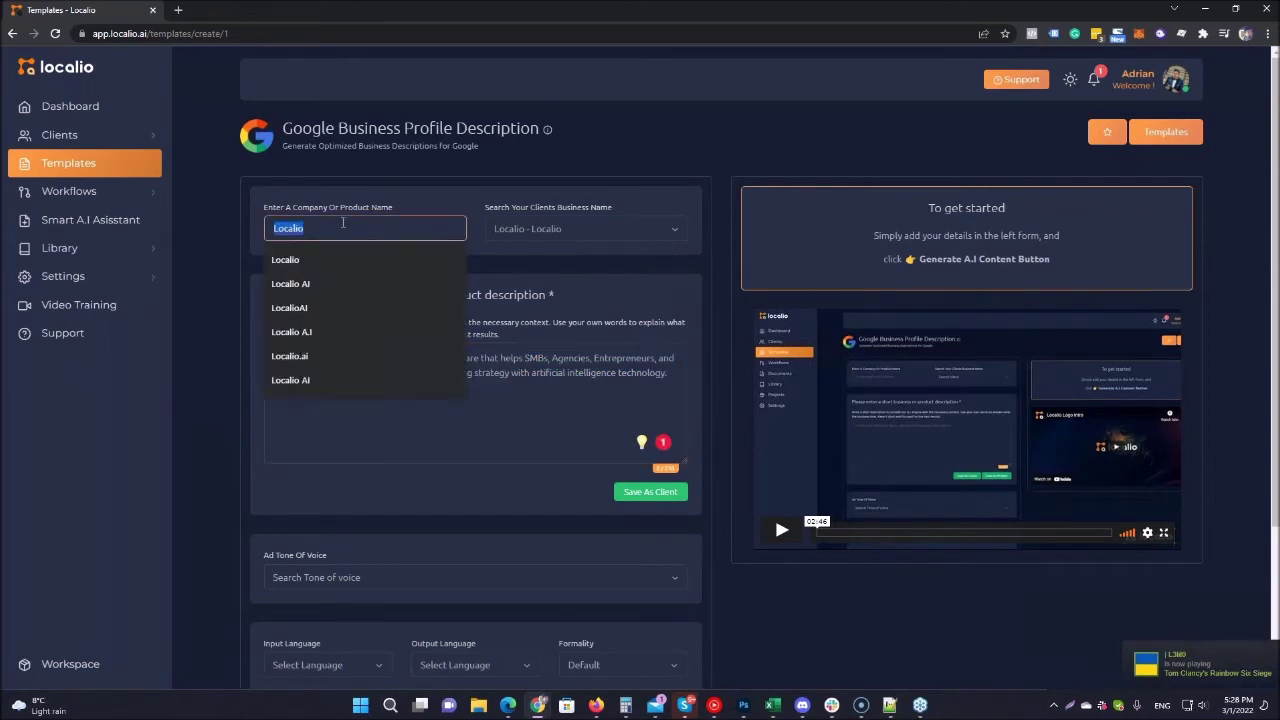
{"action": "type", "text": "Localio AI"}
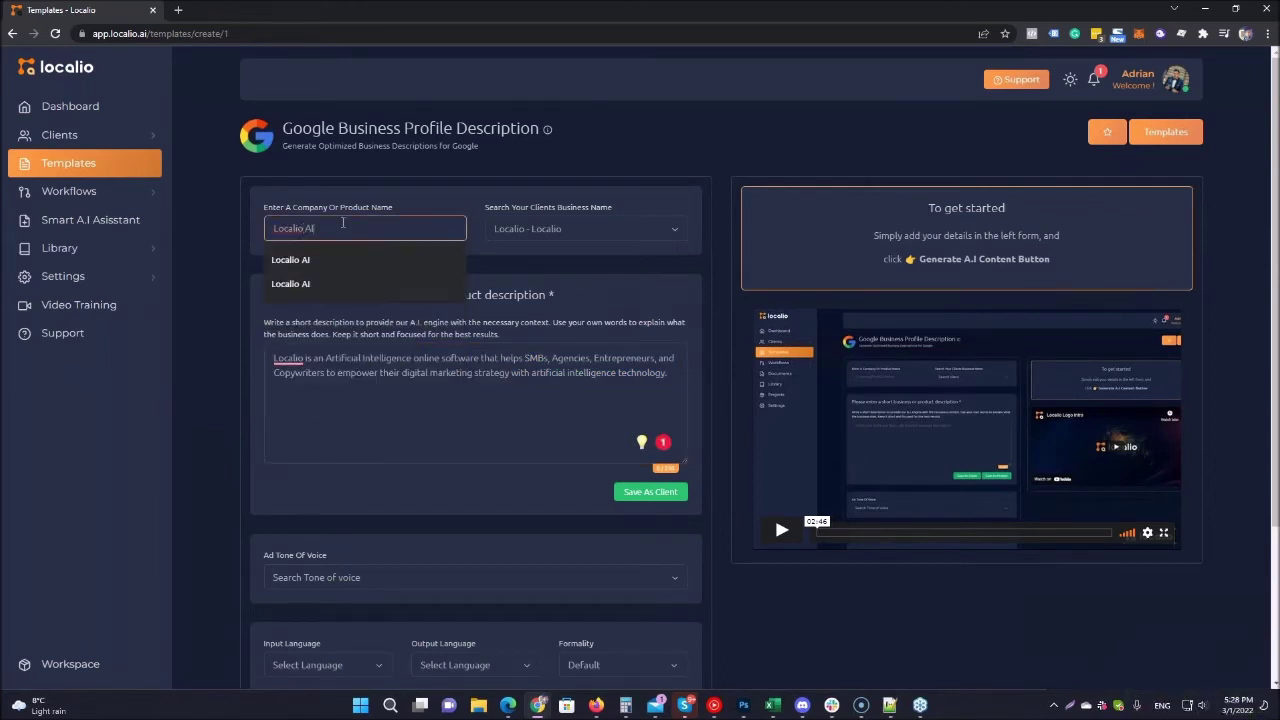
{"action": "left_click", "coordinate": [531, 266]}
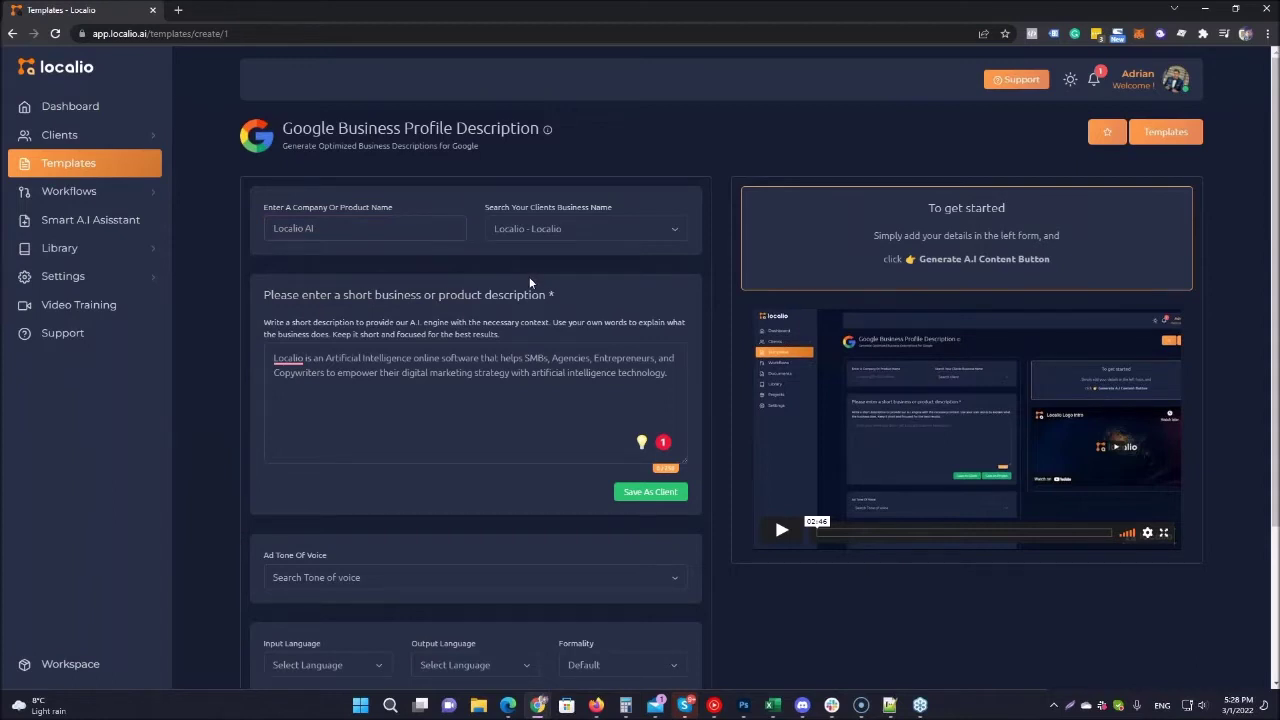
{"action": "left_click", "coordinate": [300, 359]}
Step: Set Generate Blocks to 5 and generate the Google Business Profile descriptions
{"action": "left_click", "coordinate": [410, 358]}
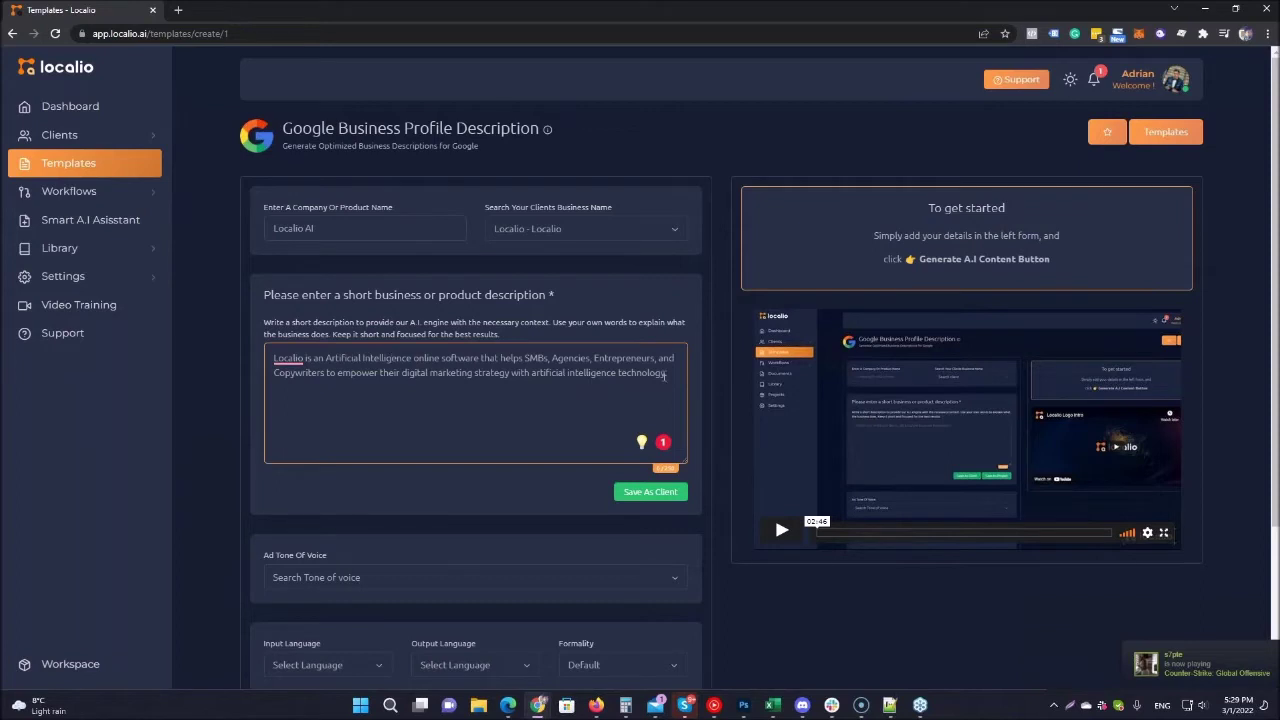
{"action": "triple_click", "coordinate": [570, 378]}
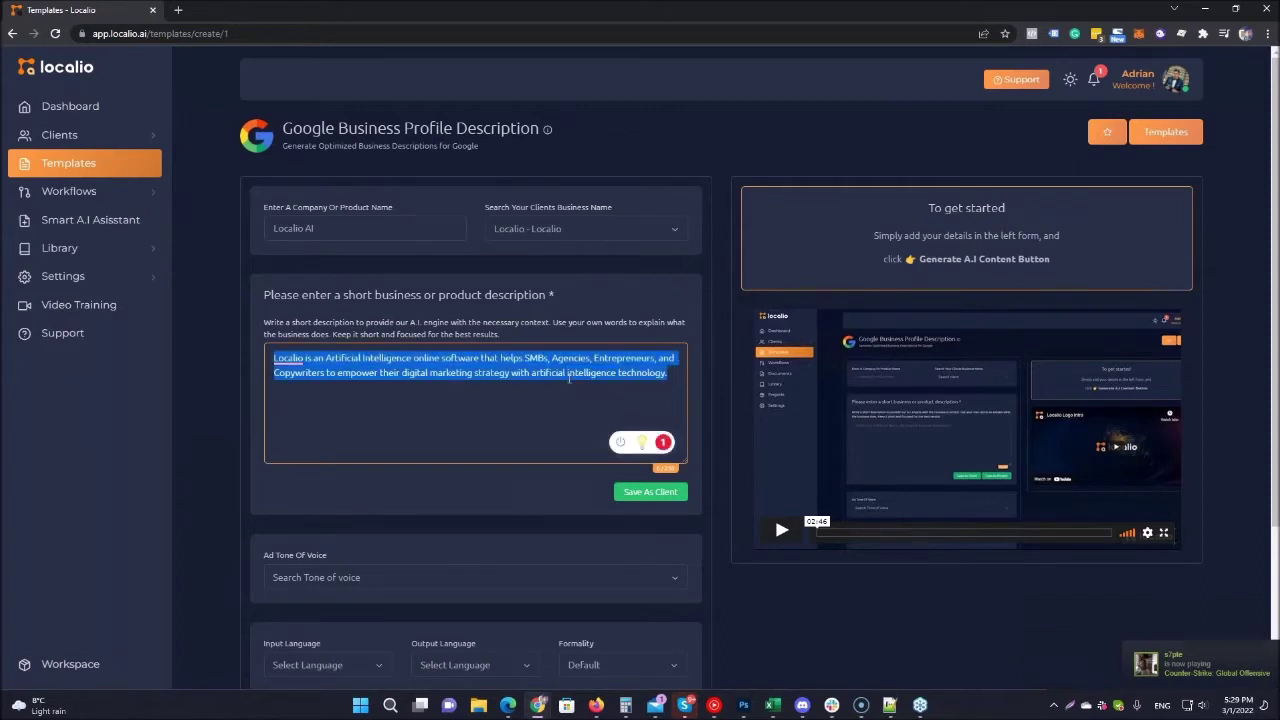
{"action": "left_click", "coordinate": [589, 375]}
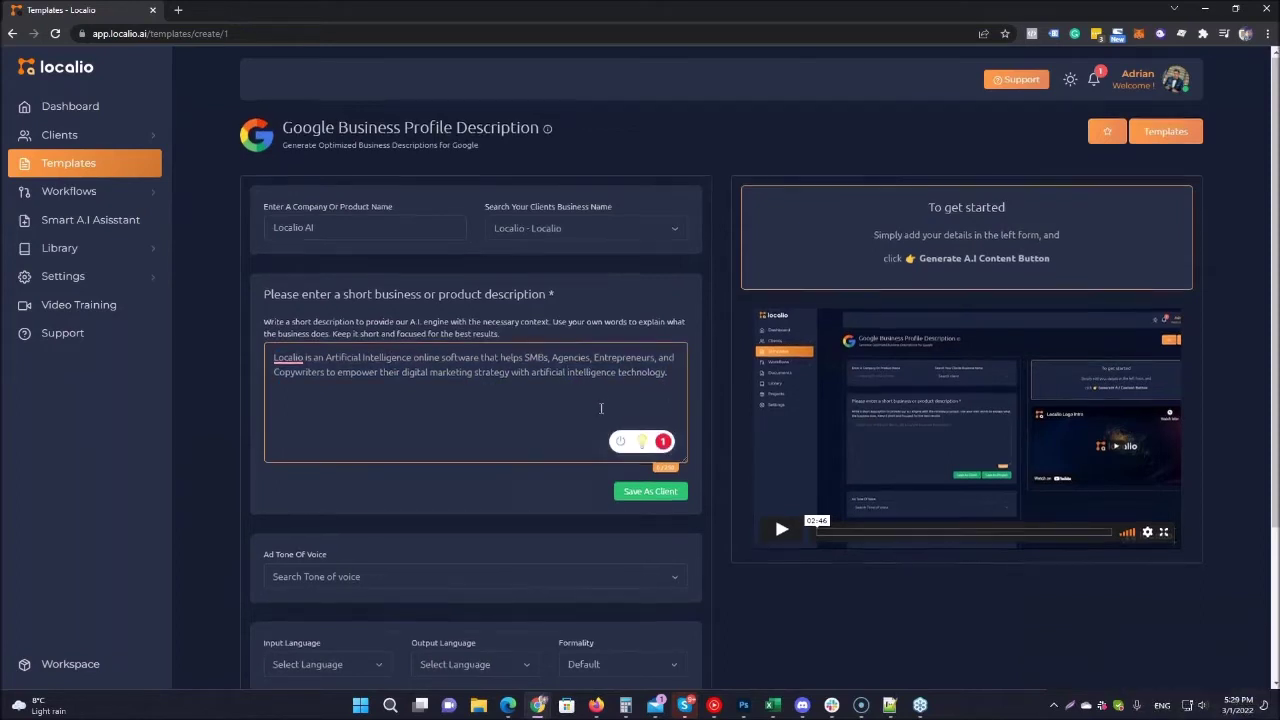
{"action": "scroll", "coordinate": [609, 437], "scroll_direction": "down", "scroll_amount": 2}
{"action": "left_click", "coordinate": [548, 541]}
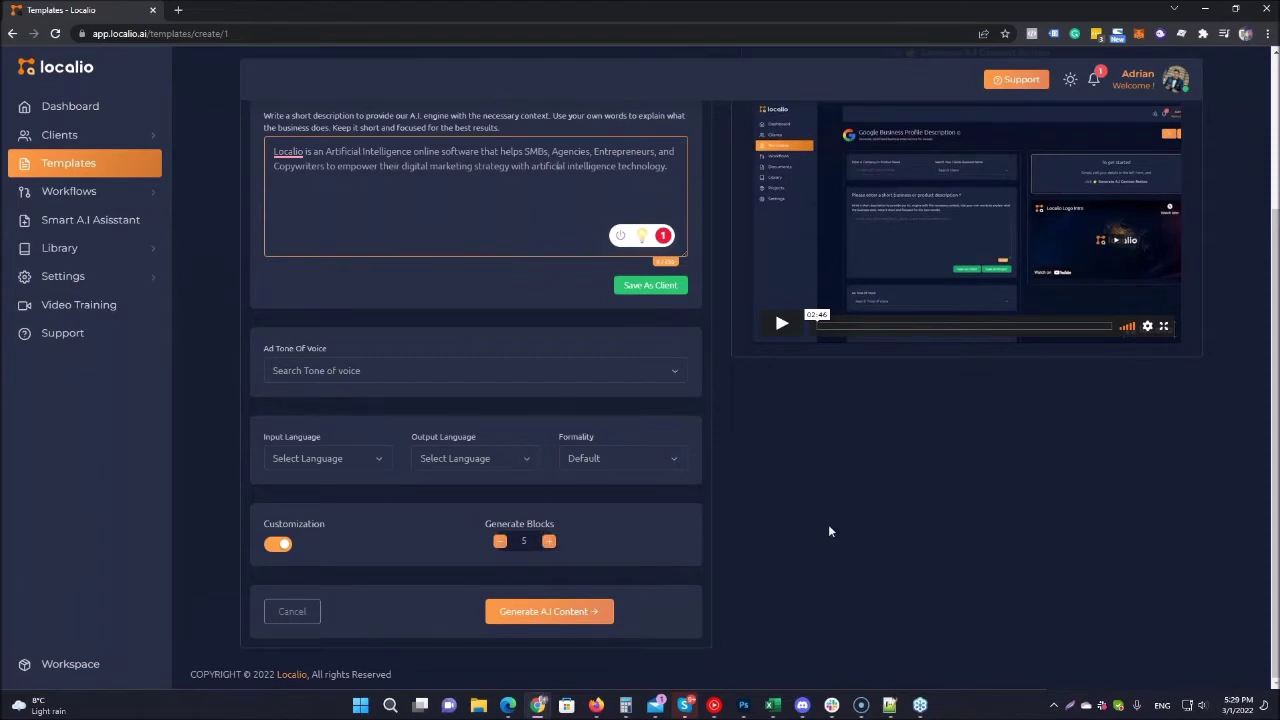
{"action": "triple_click", "coordinate": [600, 166]}
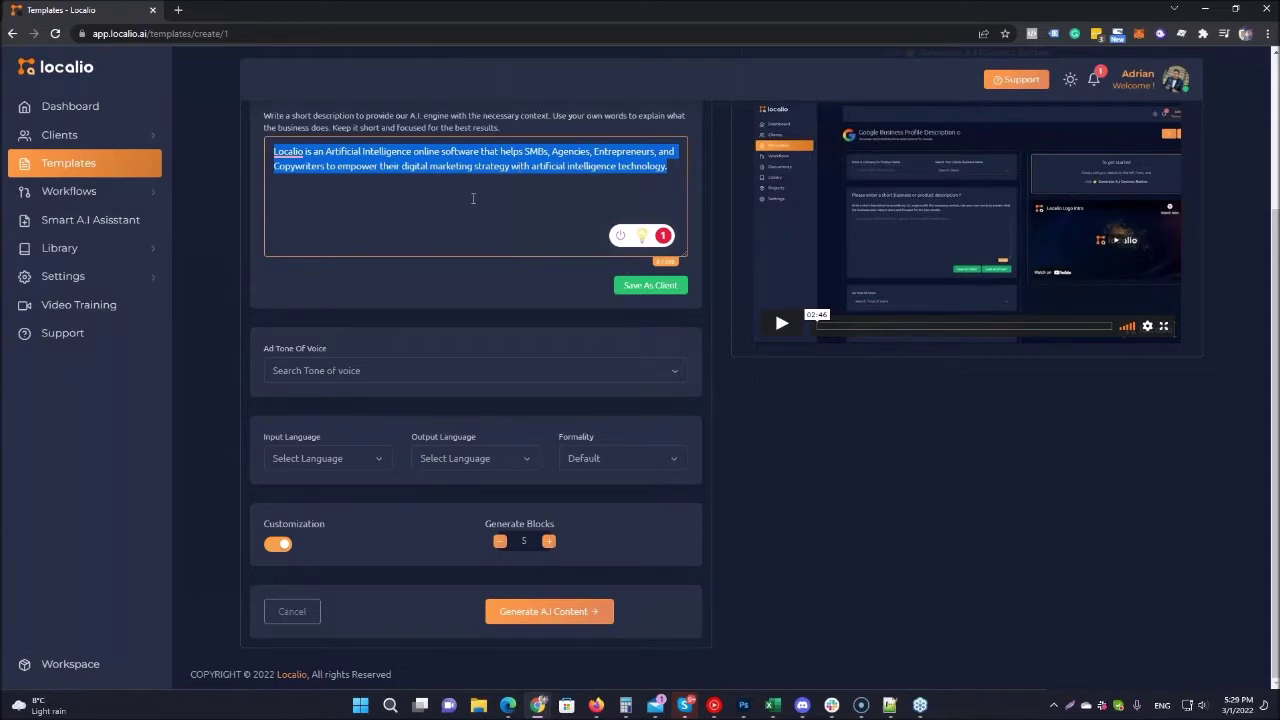
{"action": "left_click", "coordinate": [558, 612]}
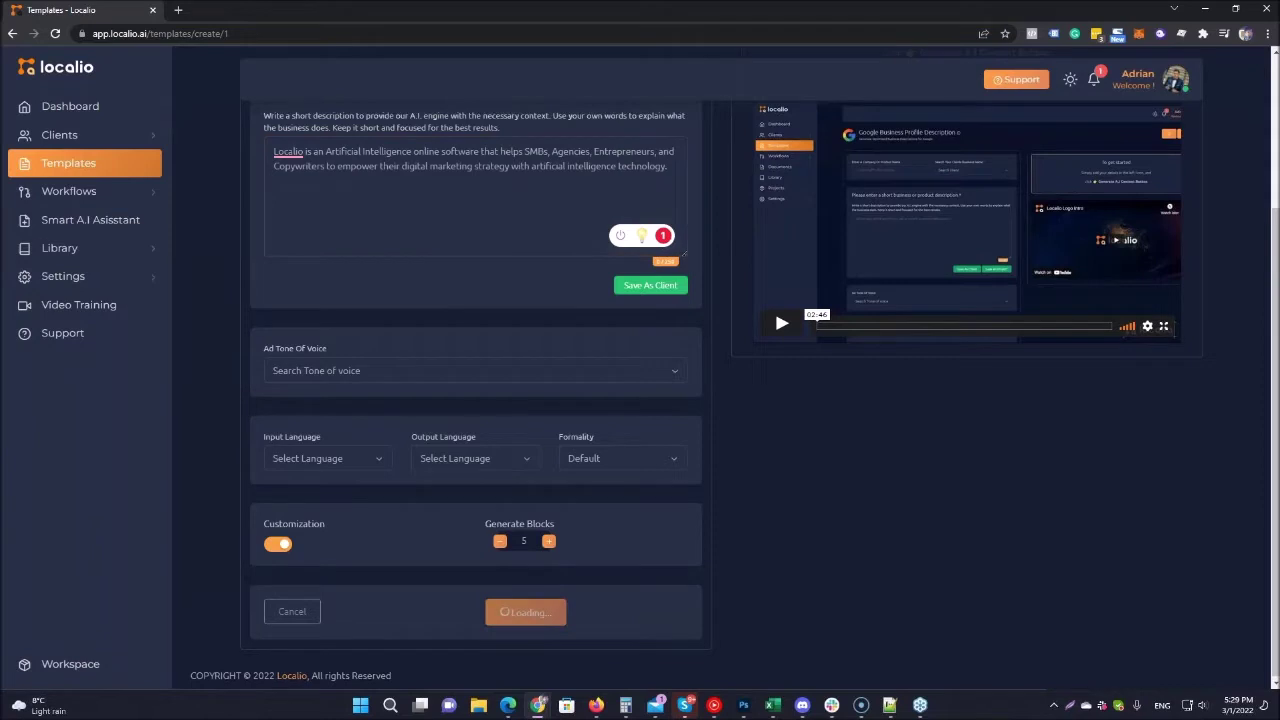
{"action": "scroll", "coordinate": [800, 584], "scroll_direction": "up", "scroll_amount": 2}
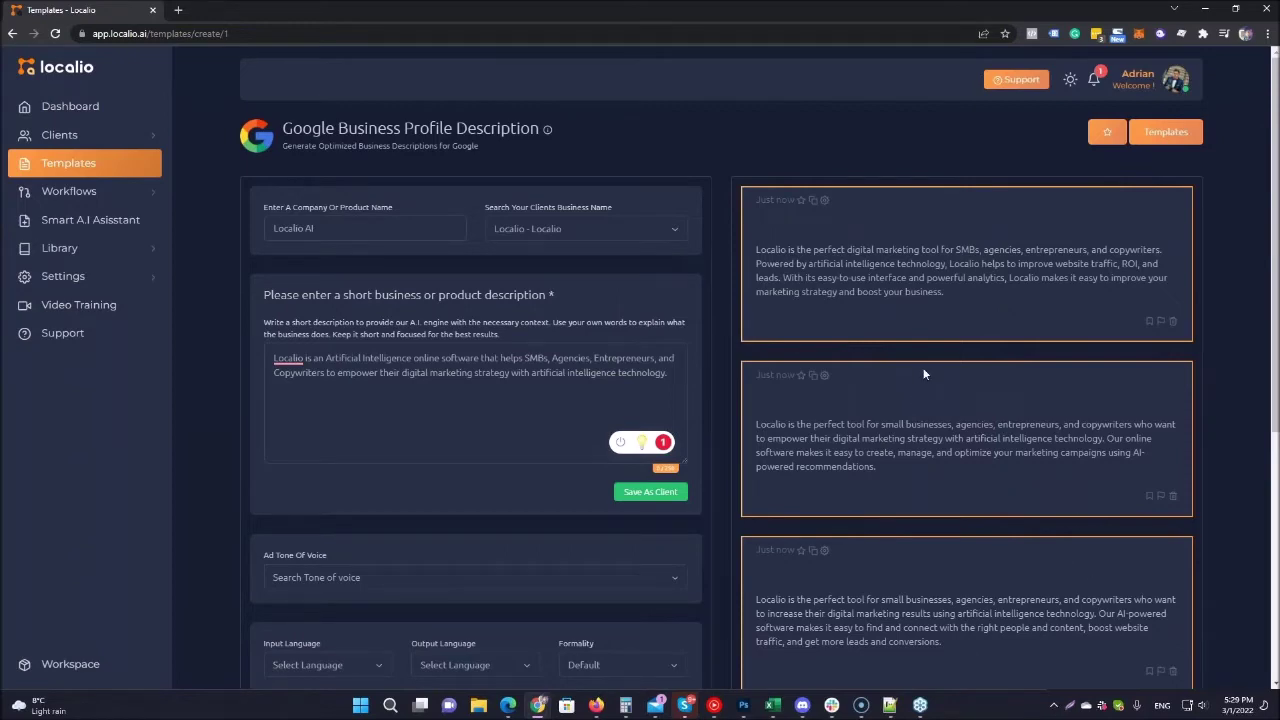
{"action": "scroll", "coordinate": [917, 358], "scroll_direction": "down", "scroll_amount": 2}
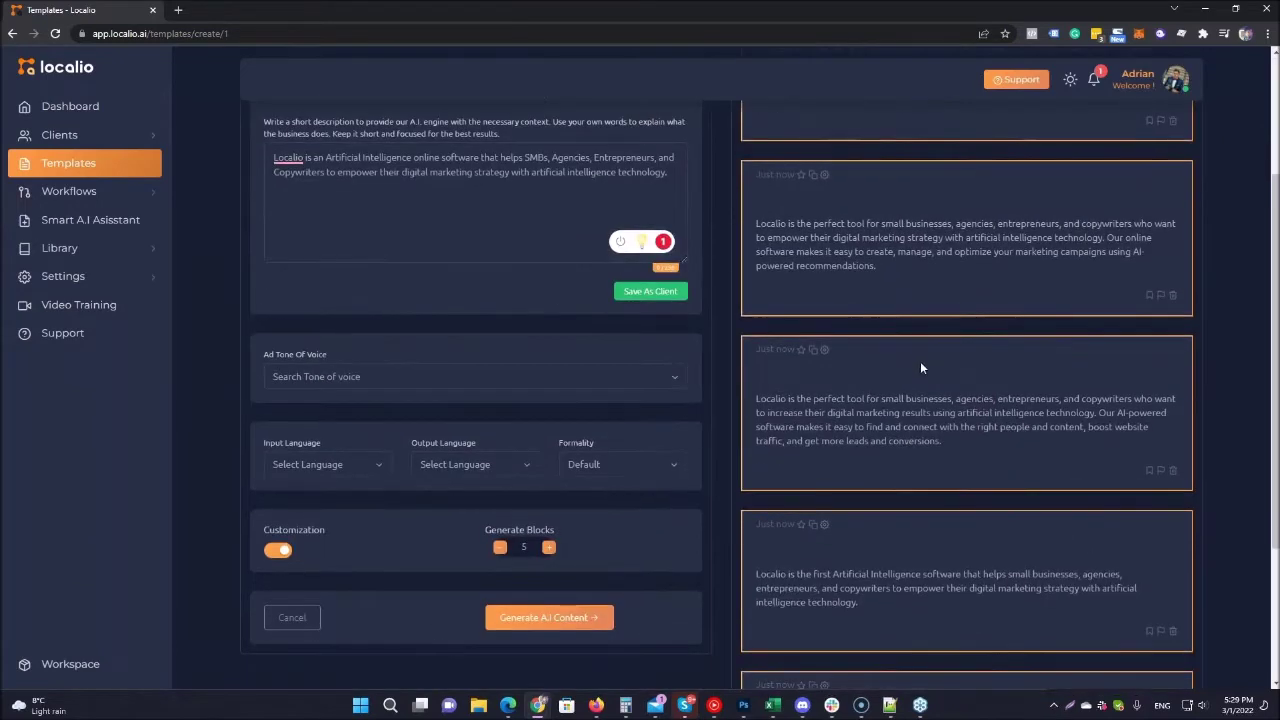
{"action": "scroll", "coordinate": [920, 361], "scroll_direction": "down", "scroll_amount": 1}
{"action": "scroll", "coordinate": [923, 370], "scroll_direction": "down", "scroll_amount": 1}
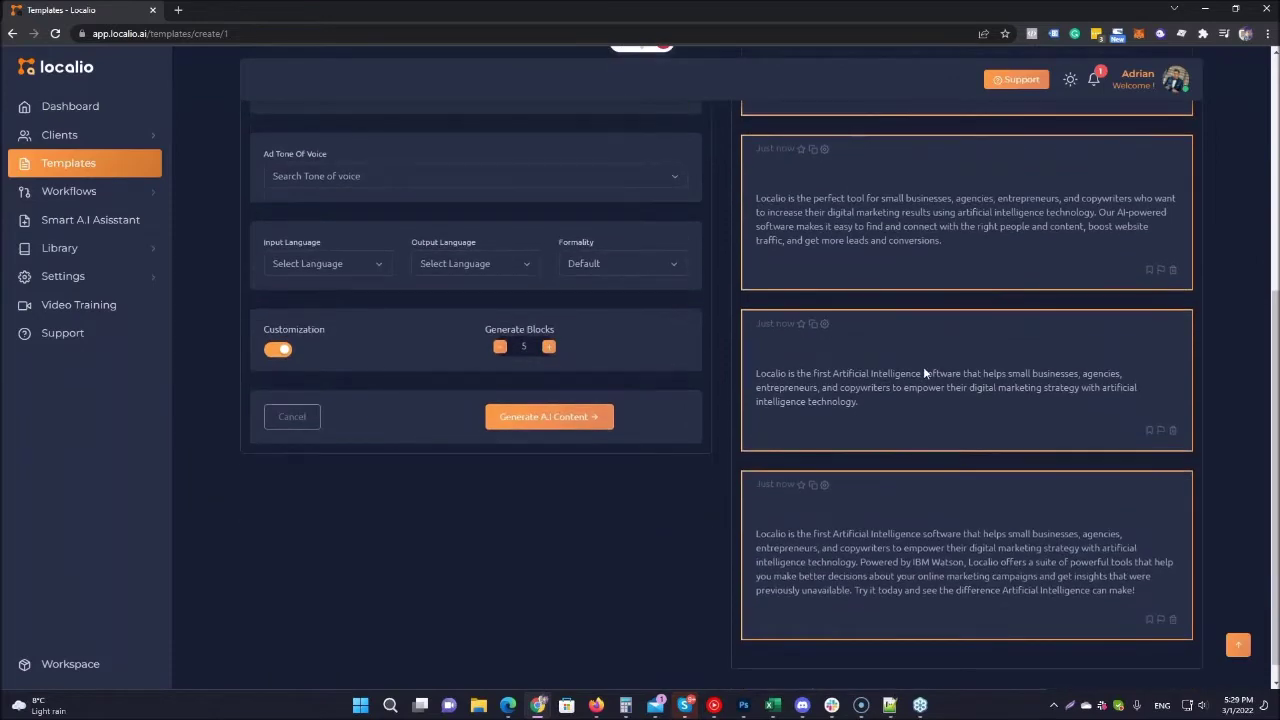
{"action": "scroll", "coordinate": [932, 366], "scroll_direction": "down", "scroll_amount": 1}
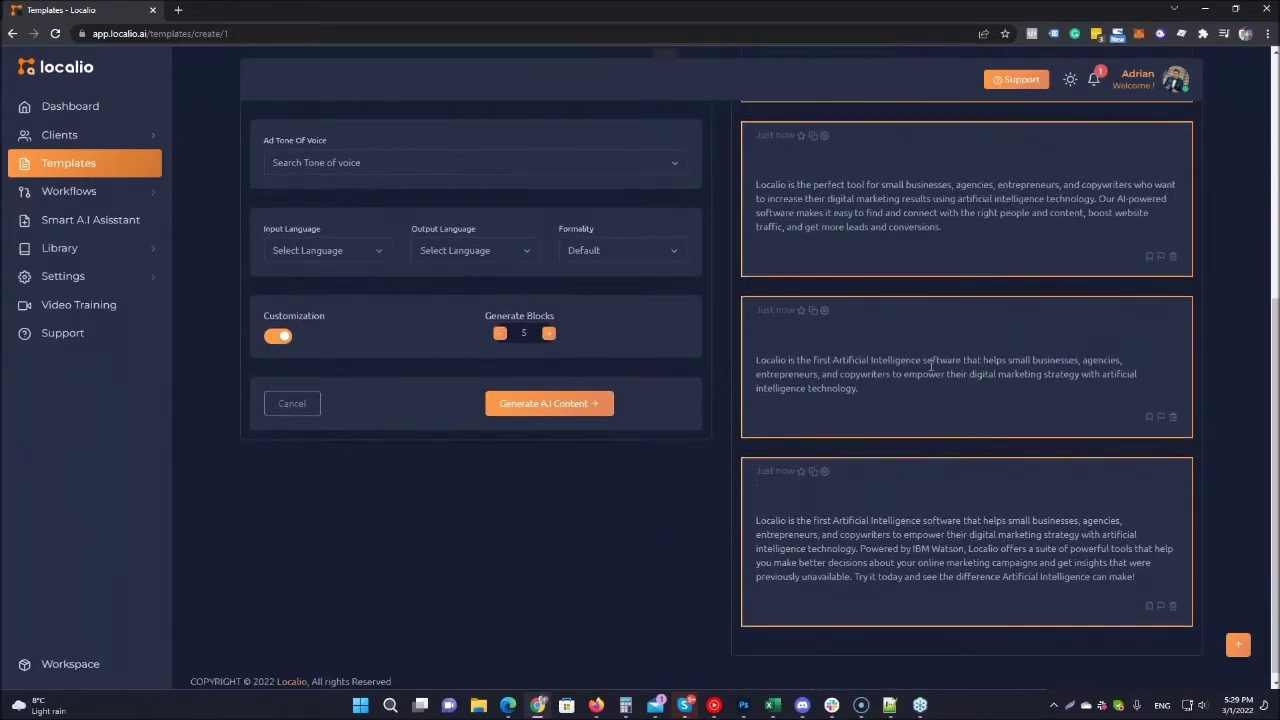
{"action": "scroll", "coordinate": [912, 350], "scroll_direction": "up", "scroll_amount": 3}
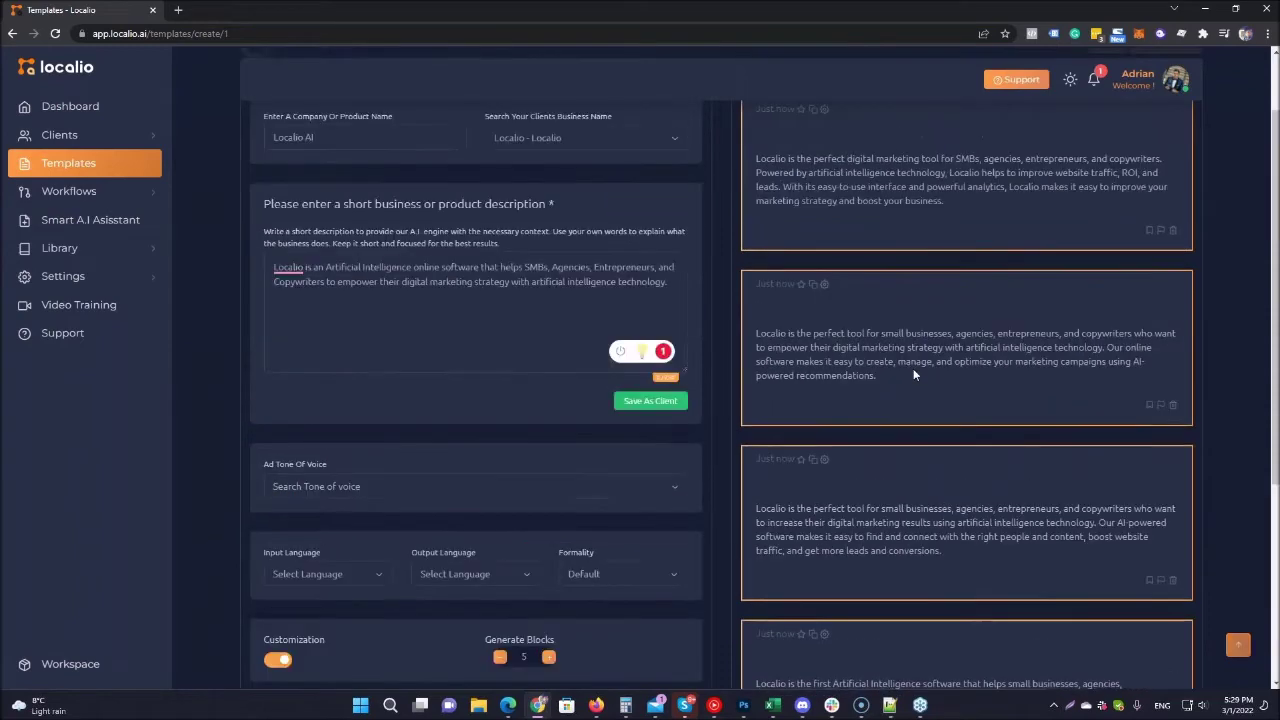
{"action": "scroll", "coordinate": [940, 360], "scroll_direction": "up", "scroll_amount": 1}
{"action": "scroll", "coordinate": [978, 352], "scroll_direction": "up", "scroll_amount": 1}
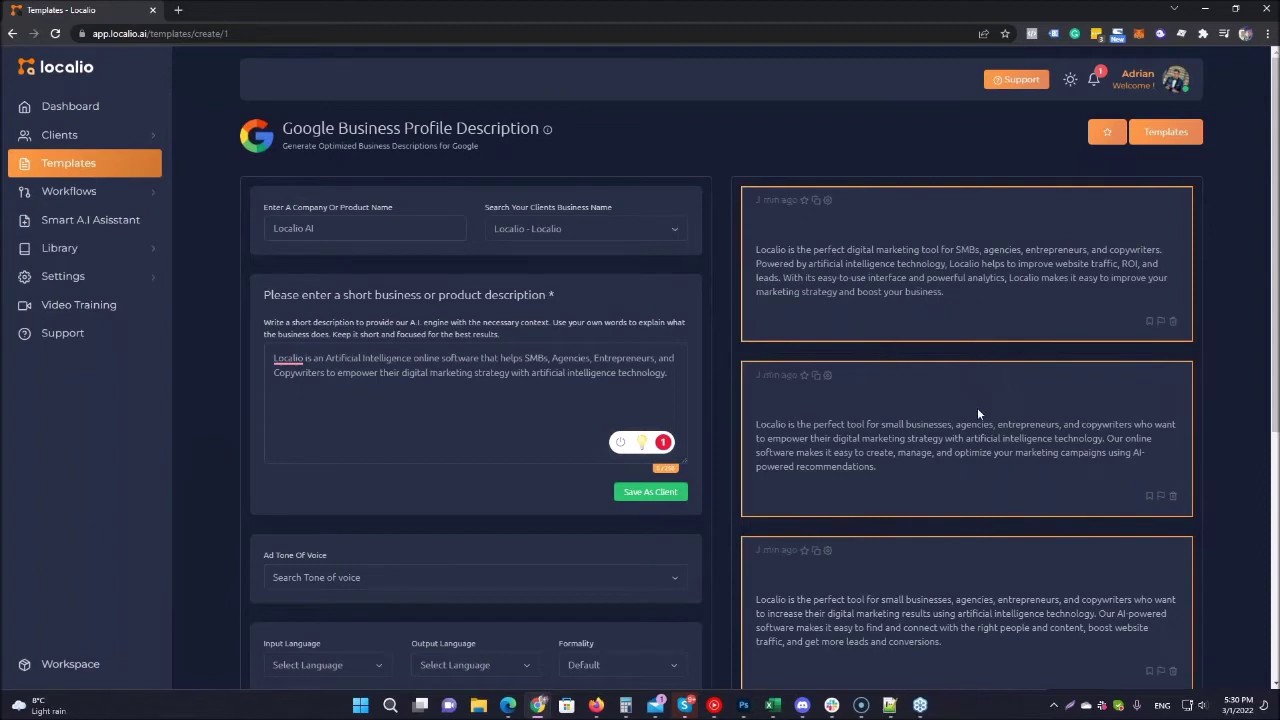
{"action": "scroll", "coordinate": [976, 407], "scroll_direction": "down", "scroll_amount": 1}
{"action": "scroll", "coordinate": [972, 407], "scroll_direction": "down", "scroll_amount": 1}
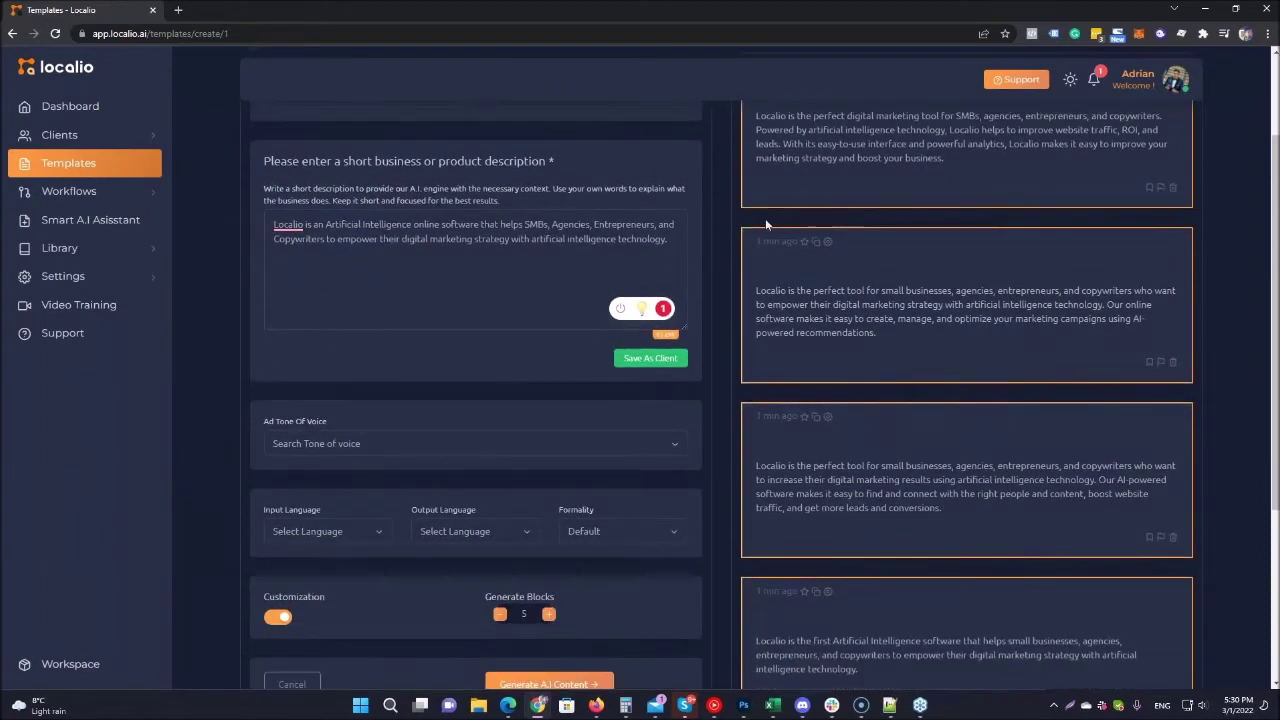
{"action": "triple_click", "coordinate": [676, 242]}
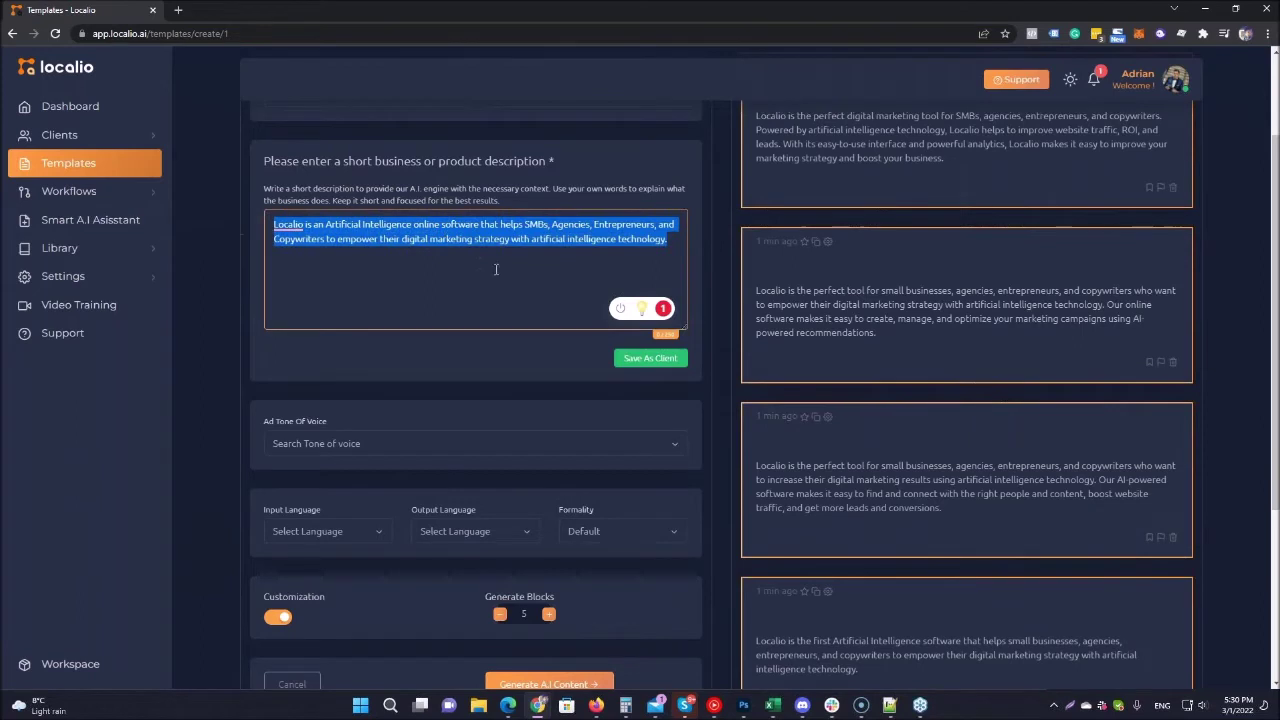
{"action": "left_click", "coordinate": [501, 239]}
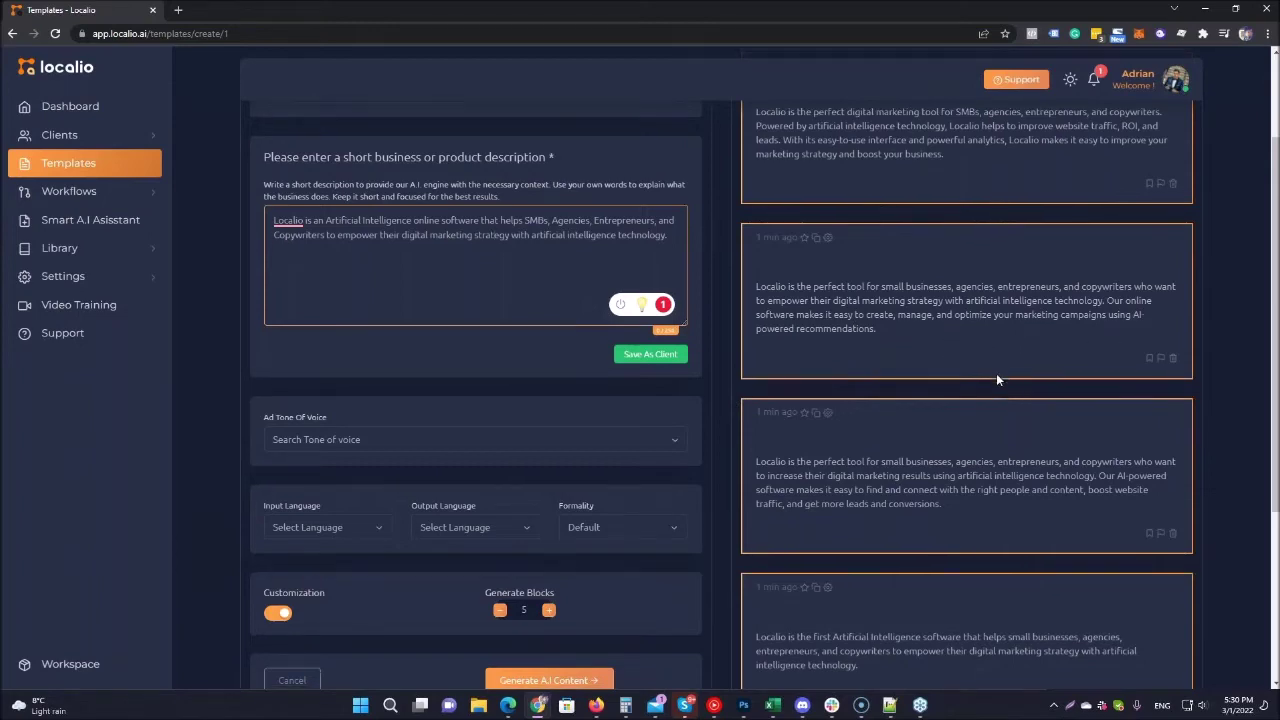
{"action": "scroll", "coordinate": [996, 373], "scroll_direction": "down", "scroll_amount": 3}
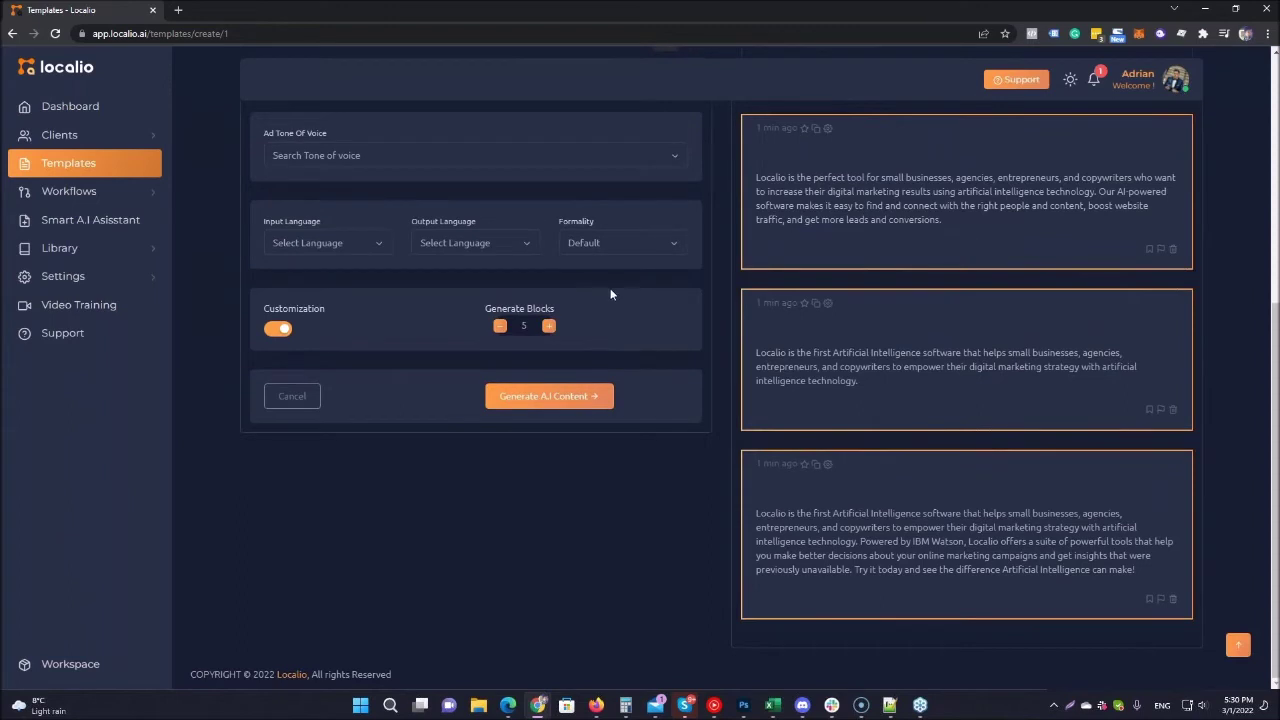
{"action": "scroll", "coordinate": [610, 293], "scroll_direction": "up", "scroll_amount": 2}
{"action": "scroll", "coordinate": [545, 398], "scroll_direction": "up", "scroll_amount": 3}
Step: Clear the Localio description, switch the client to Lucinda's Beauty Salon, and generate descriptions
{"action": "triple_click", "coordinate": [555, 377]}
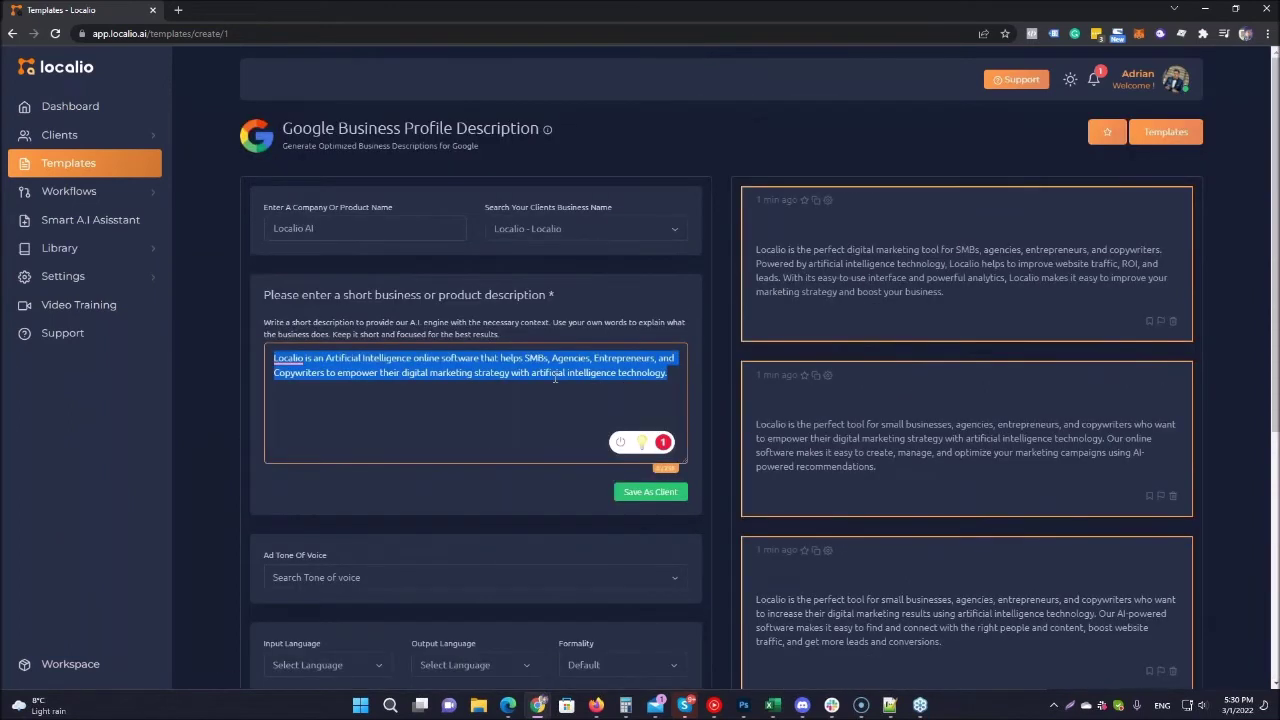
{"action": "key", "text": "BackSpace"}
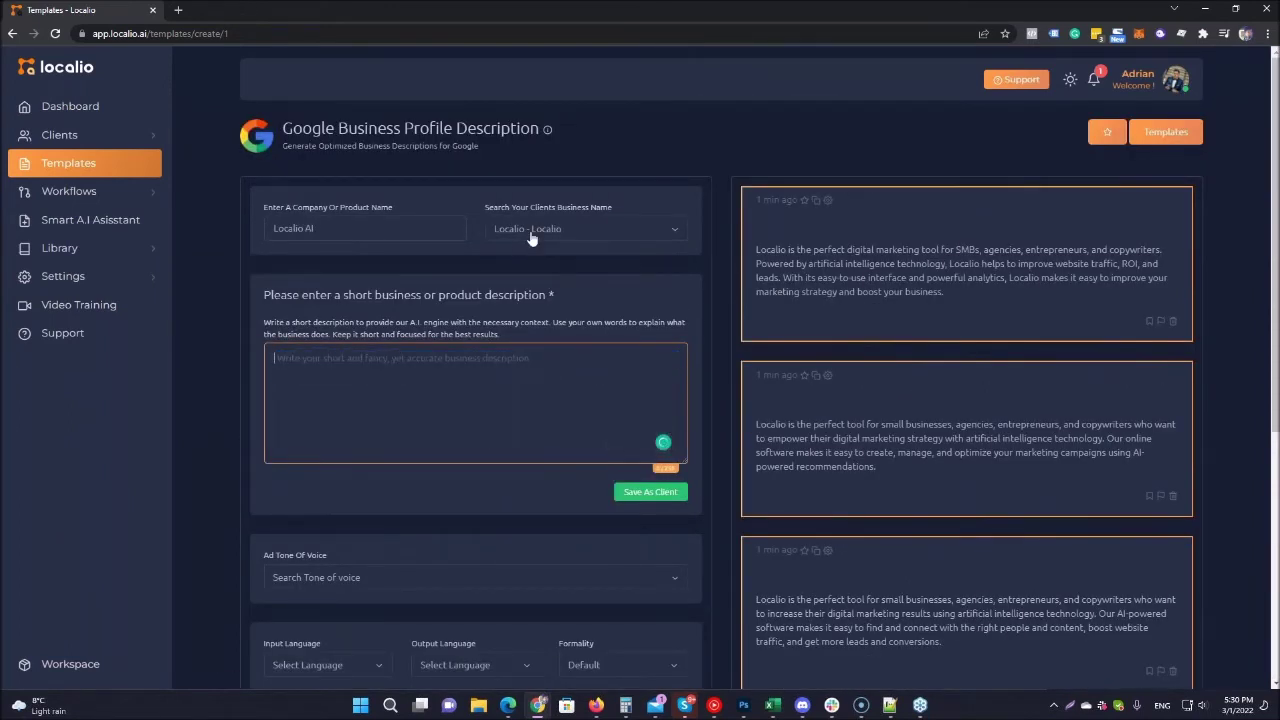
{"action": "left_click", "coordinate": [531, 237]}
{"action": "left_click", "coordinate": [562, 305]}
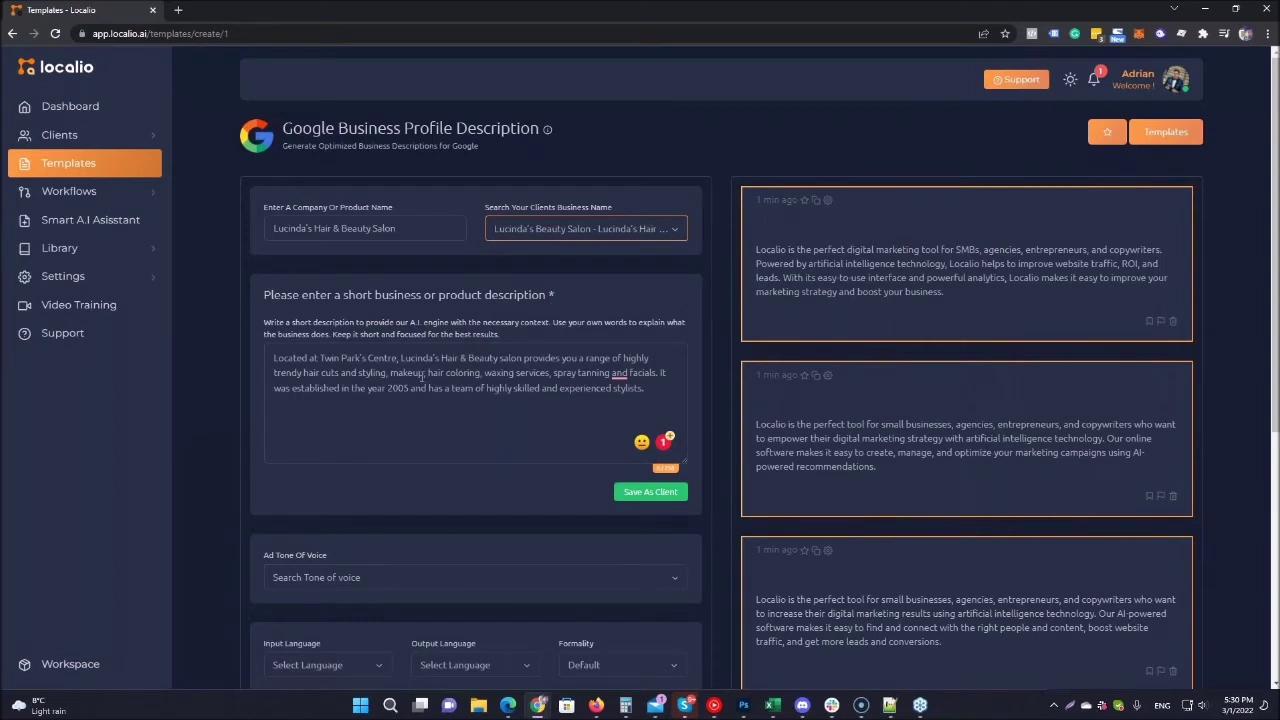
{"action": "triple_click", "coordinate": [331, 230]}
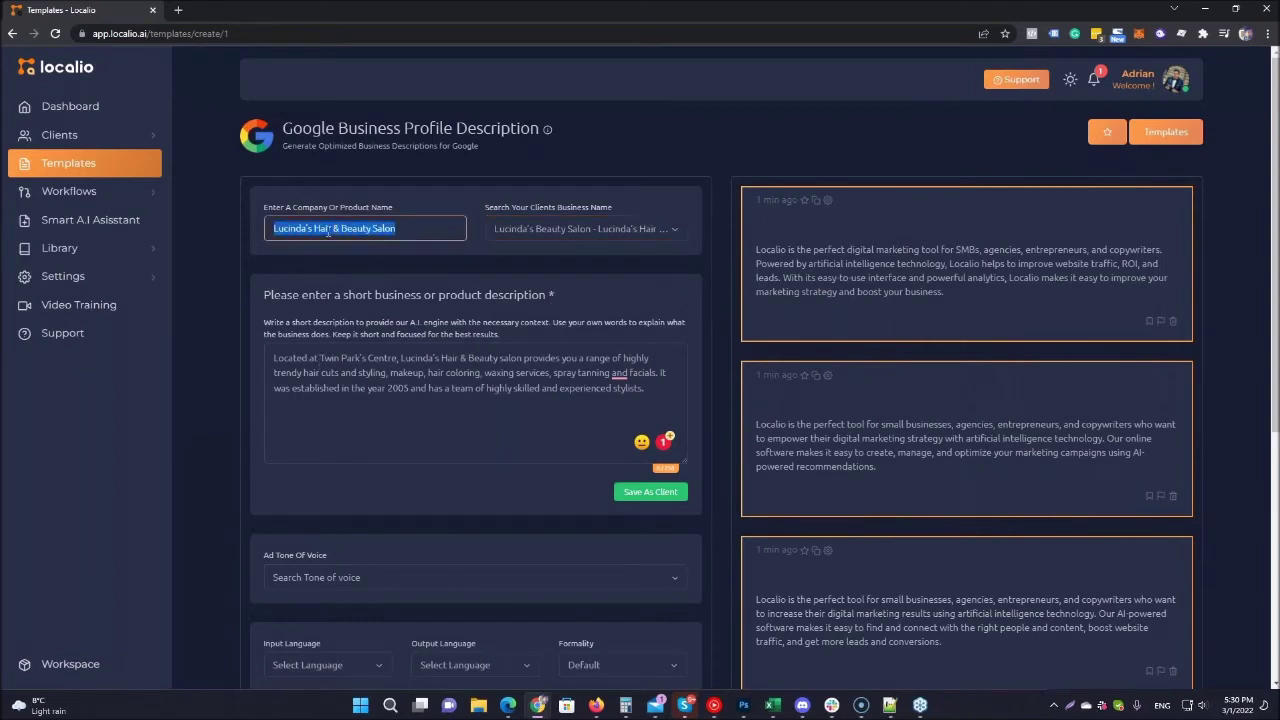
{"action": "left_click", "coordinate": [398, 382]}
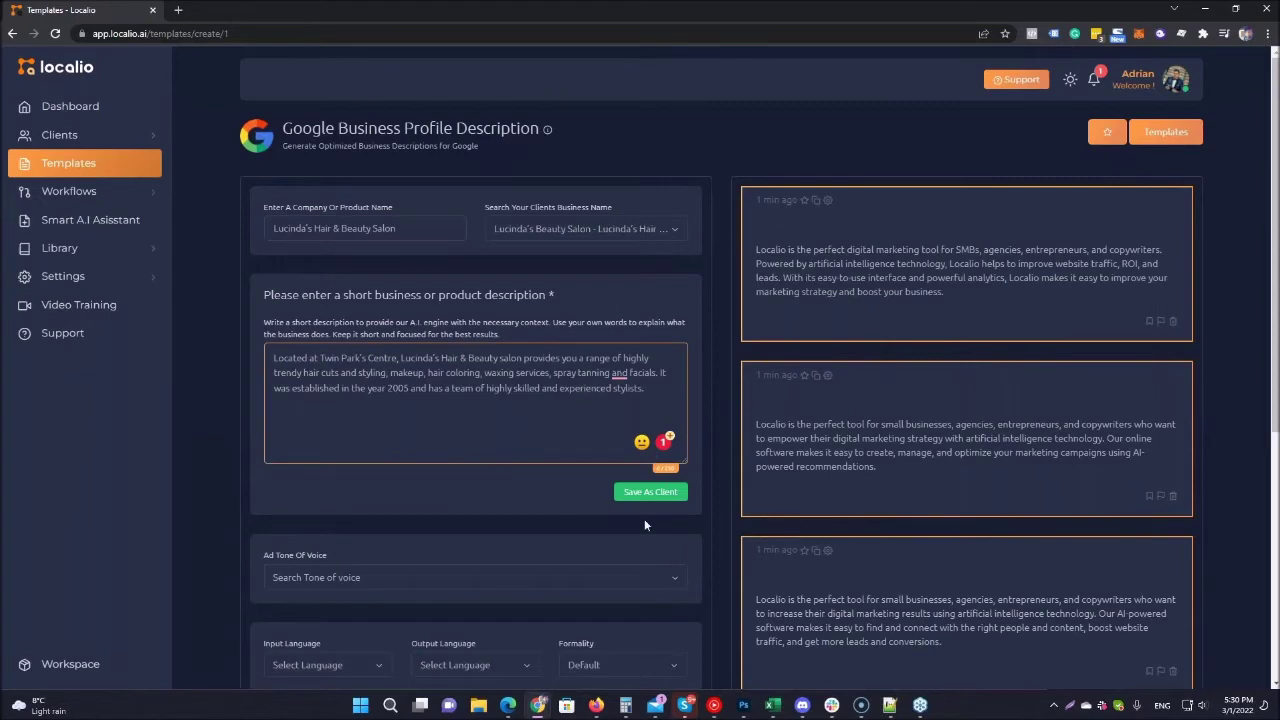
{"action": "scroll", "coordinate": [541, 512], "scroll_direction": "down", "scroll_amount": 4}
{"action": "left_click", "coordinate": [541, 425]}
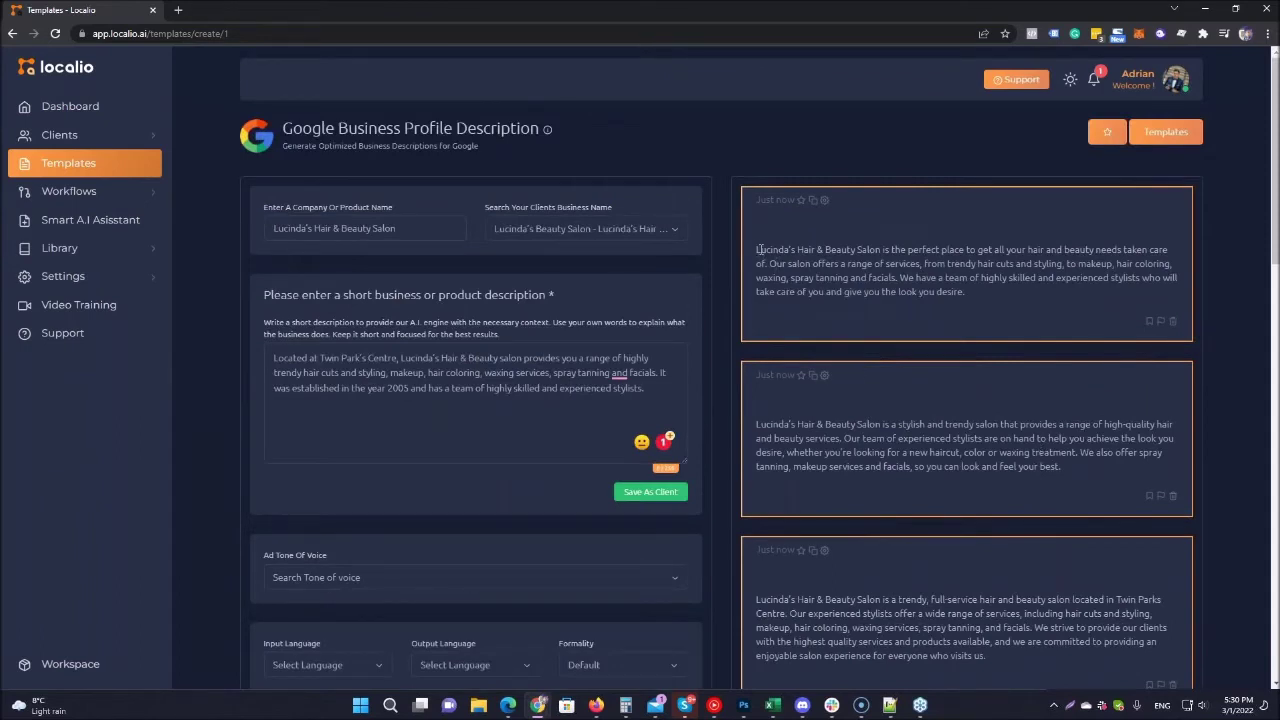
Step: Review the generated salon descriptions, then return to the Templates catalogue
{"action": "left_click_drag", "start_coordinate": [757, 249], "coordinate": [983, 299]}
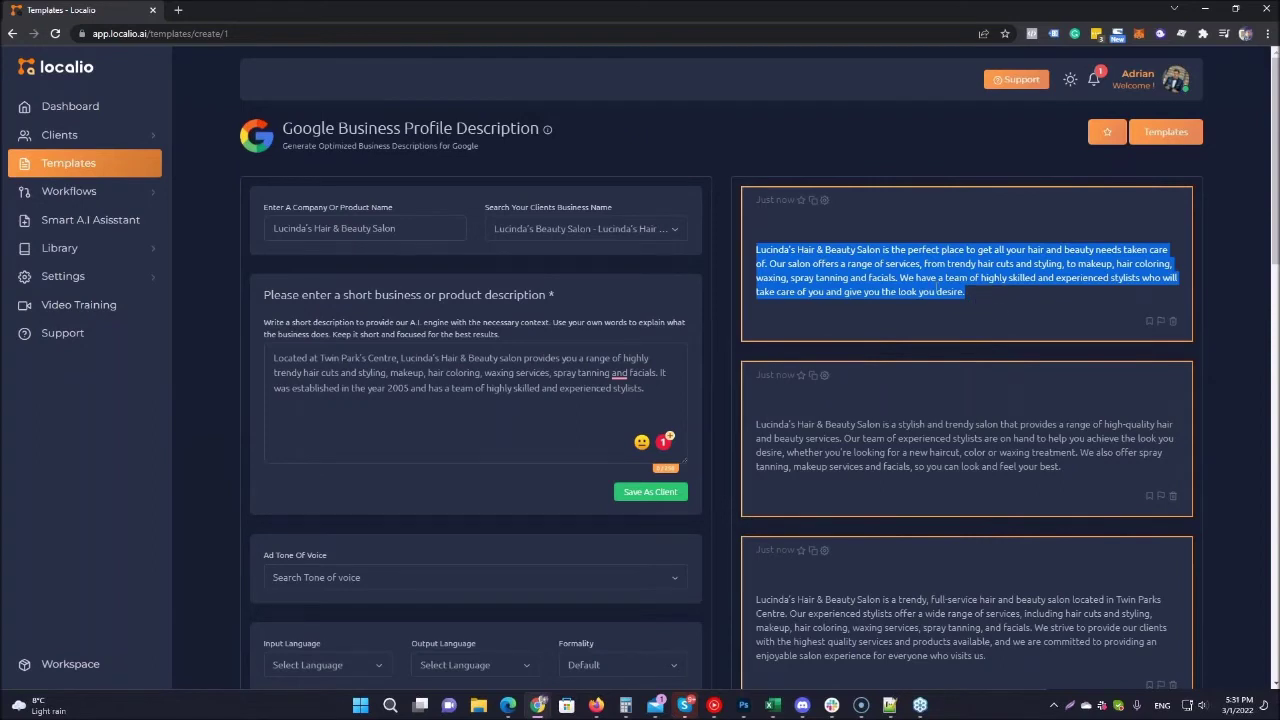
{"action": "left_click", "coordinate": [974, 293]}
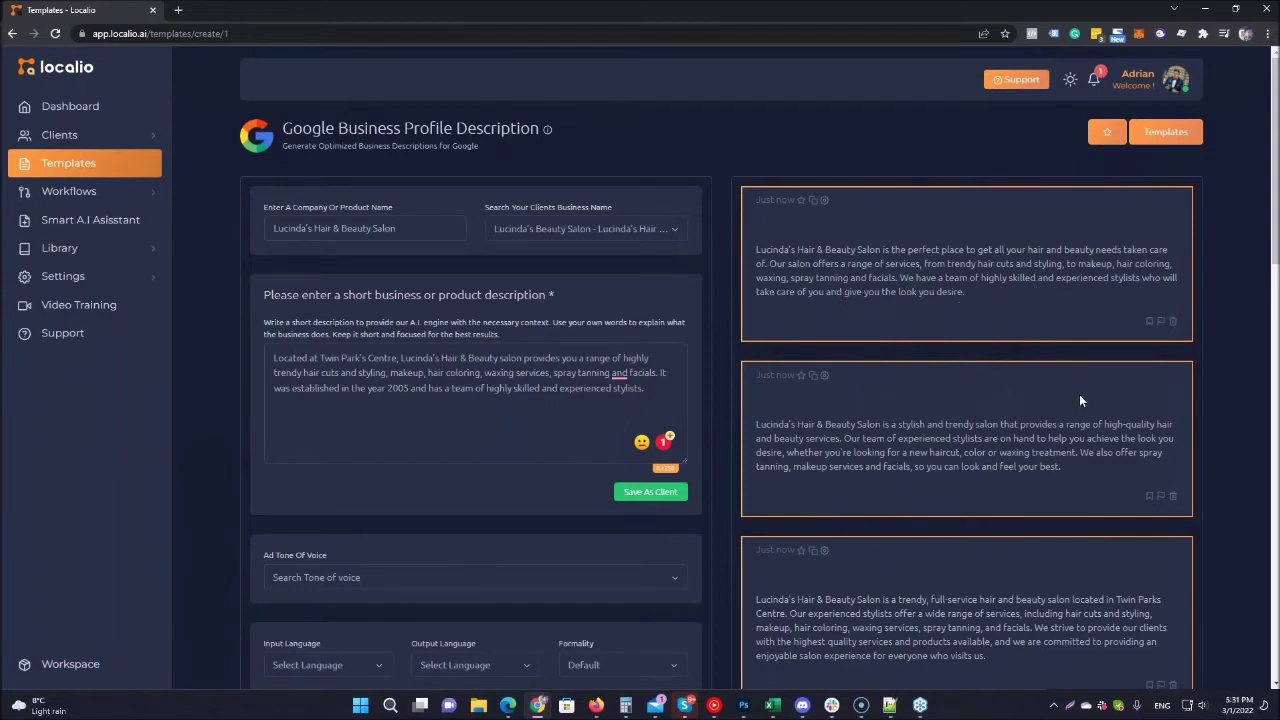
{"action": "scroll", "coordinate": [1069, 404], "scroll_direction": "down", "scroll_amount": 2}
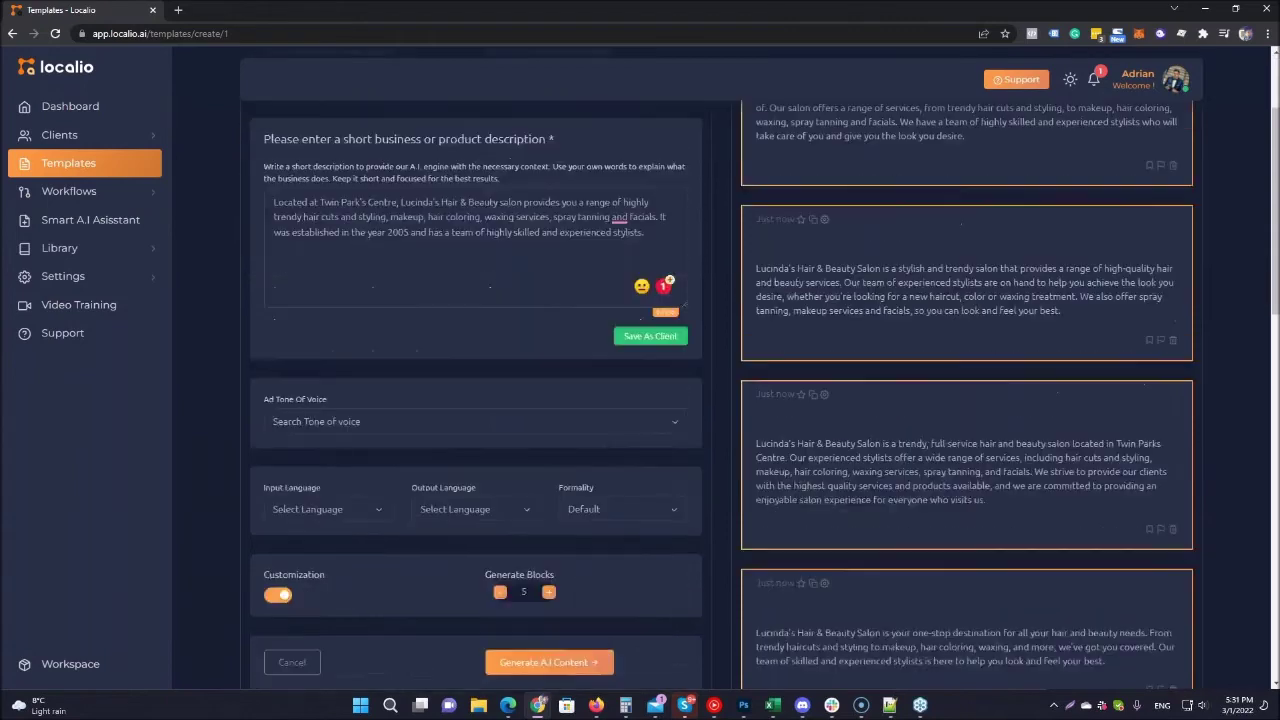
{"action": "scroll", "coordinate": [1007, 397], "scroll_direction": "down", "scroll_amount": 1}
{"action": "scroll", "coordinate": [1007, 395], "scroll_direction": "down", "scroll_amount": 2}
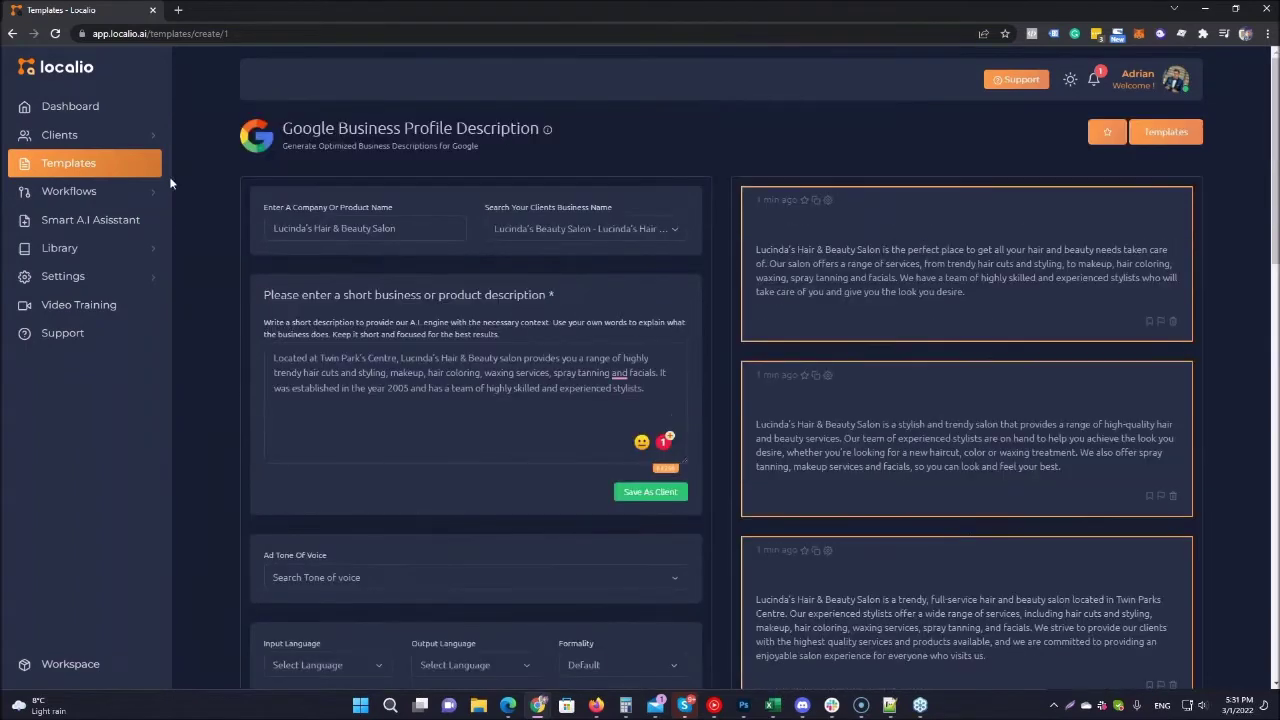
{"action": "left_click", "coordinate": [78, 163]}
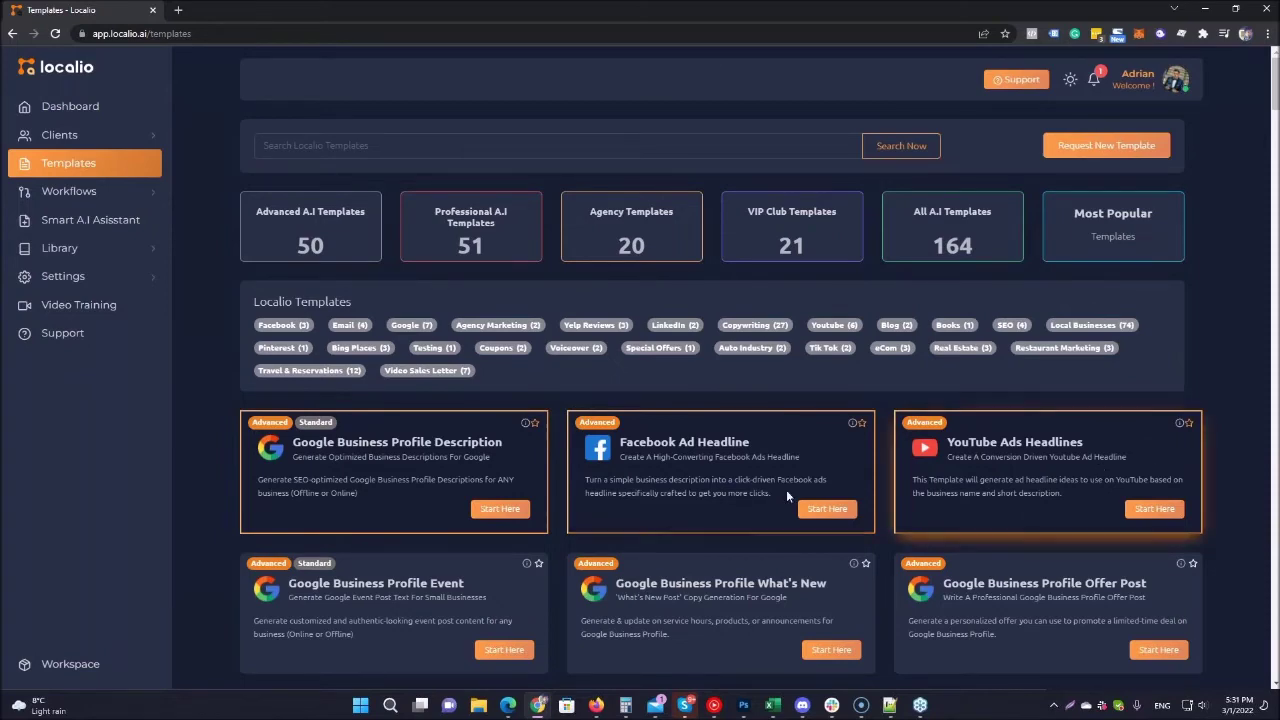
Step: Open the Facebook Ad Headline and Facebook Ad Primary Text templates in new tabs
{"action": "scroll", "coordinate": [720, 520], "scroll_direction": "down", "scroll_amount": 2}
{"action": "scroll", "coordinate": [773, 495], "scroll_direction": "down", "scroll_amount": 1}
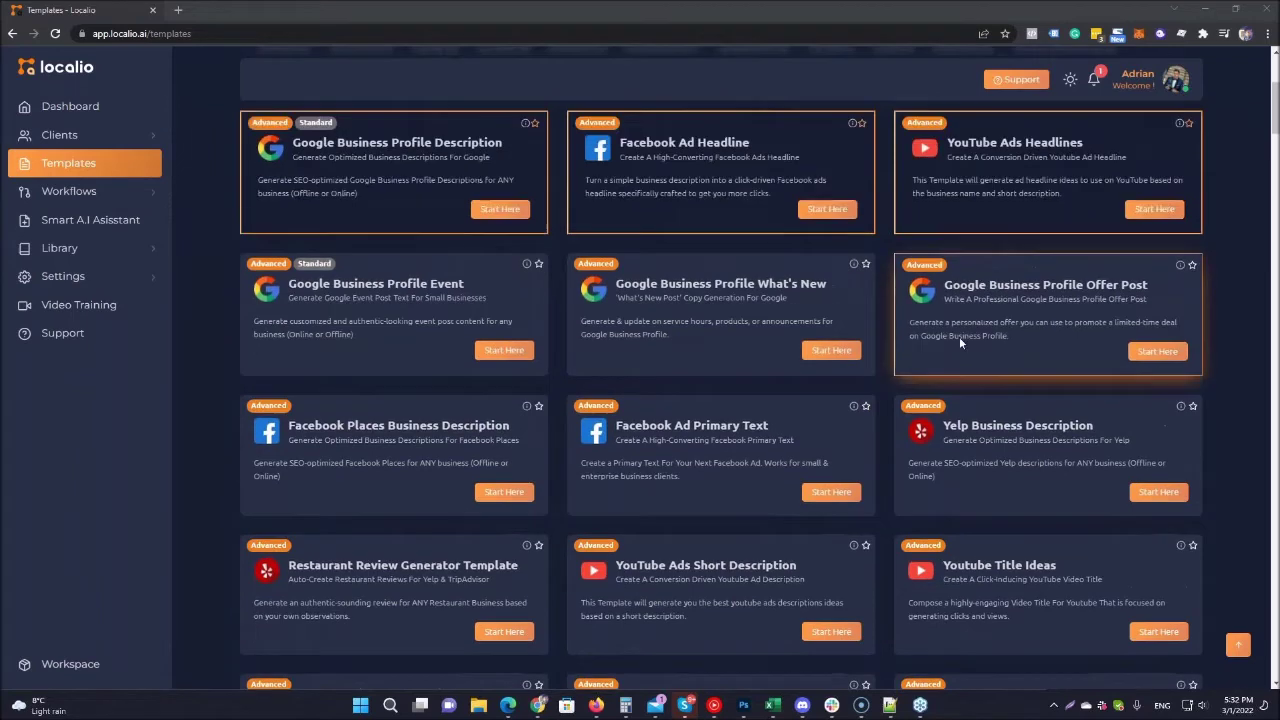
{"action": "scroll", "coordinate": [959, 336], "scroll_direction": "up", "scroll_amount": 3}
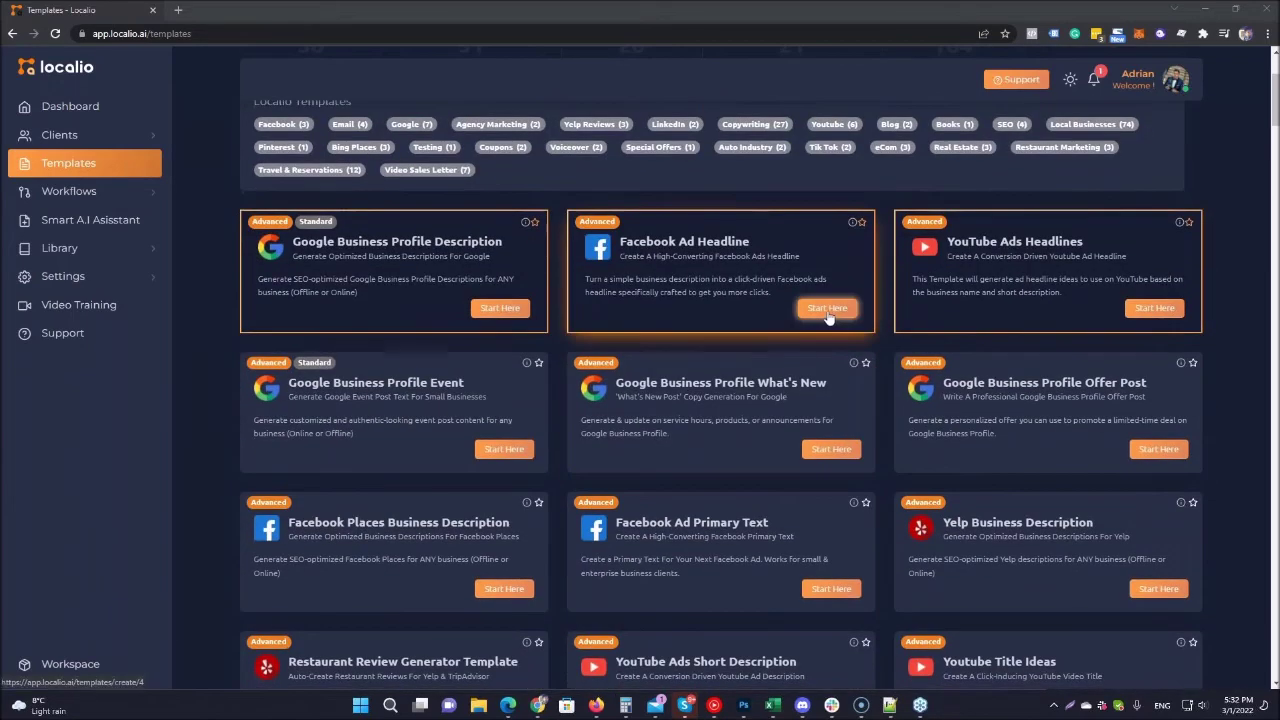
{"action": "middle_click", "coordinate": [827, 310]}
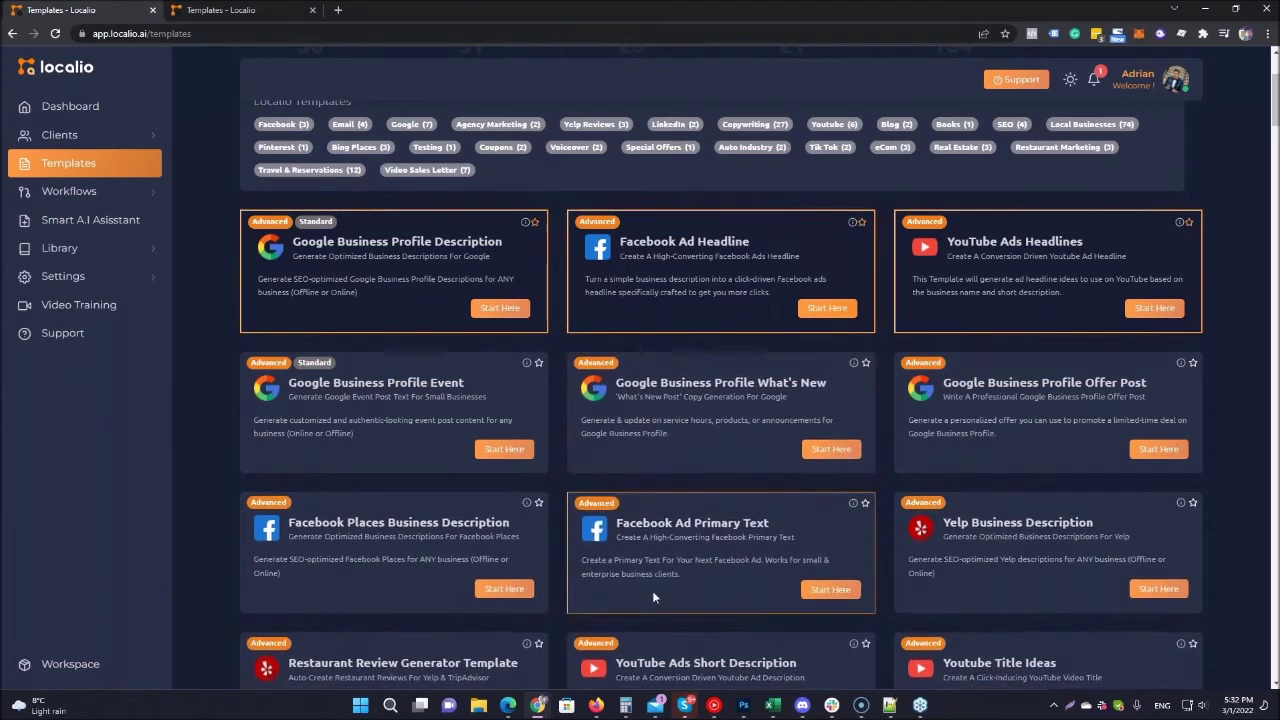
{"action": "middle_click", "coordinate": [830, 591]}
Step: Fill the Facebook Ad Headline form with the Localio client and company name 'Localio AI'
{"action": "left_click", "coordinate": [230, 15]}
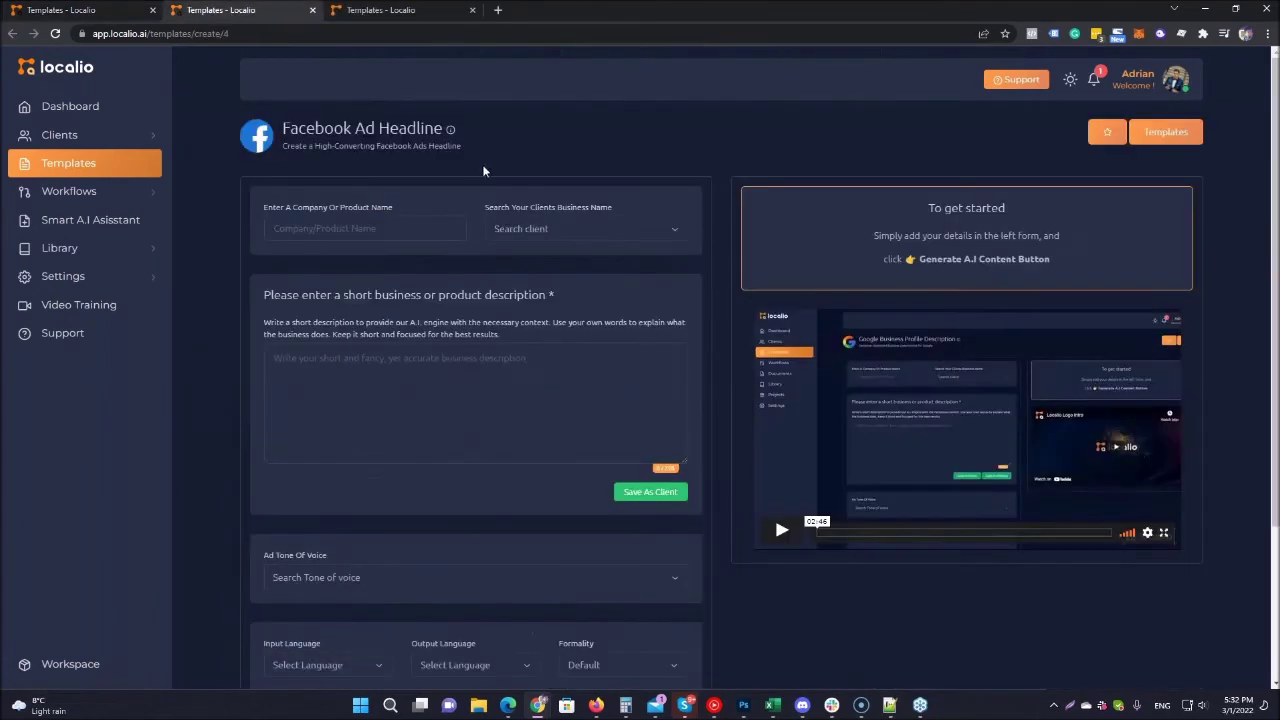
{"action": "left_click", "coordinate": [530, 231]}
{"action": "scroll", "coordinate": [570, 385], "scroll_direction": "down", "scroll_amount": 1}
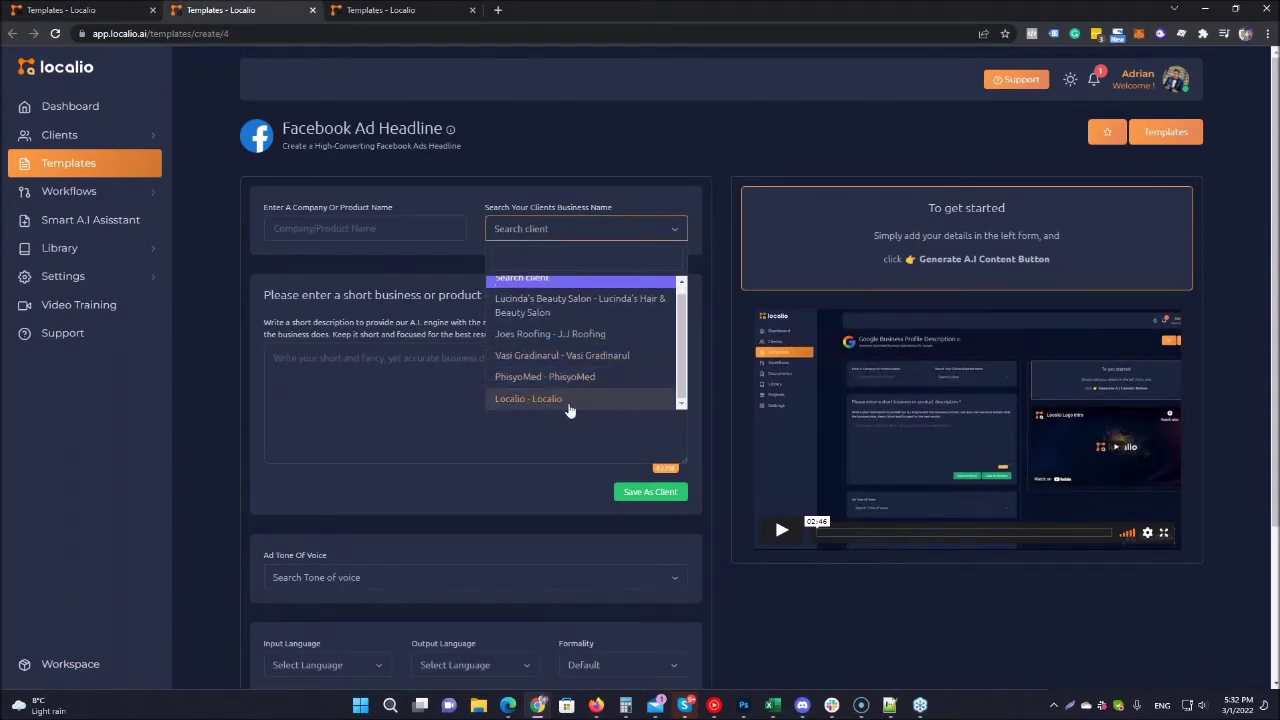
{"action": "left_click", "coordinate": [571, 400]}
{"action": "left_click", "coordinate": [393, 228]}
{"action": "type", "text": "Localio AI"}
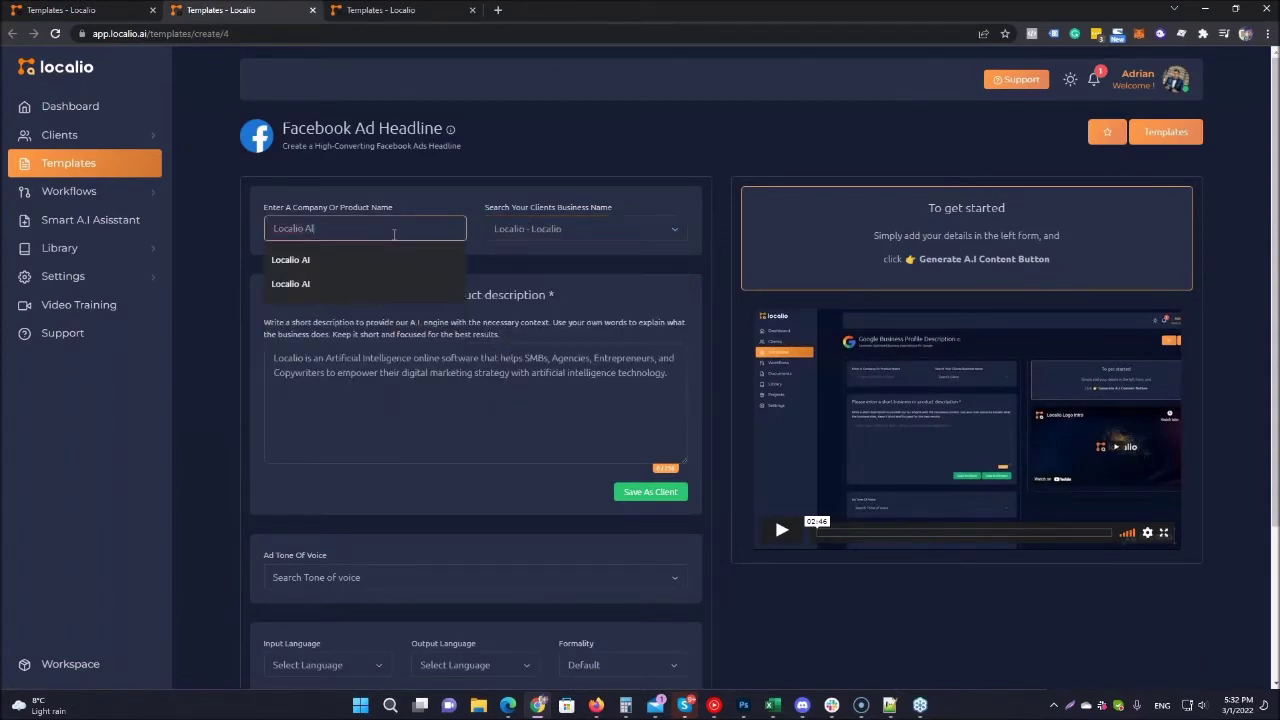
{"action": "left_click", "coordinate": [475, 450]}
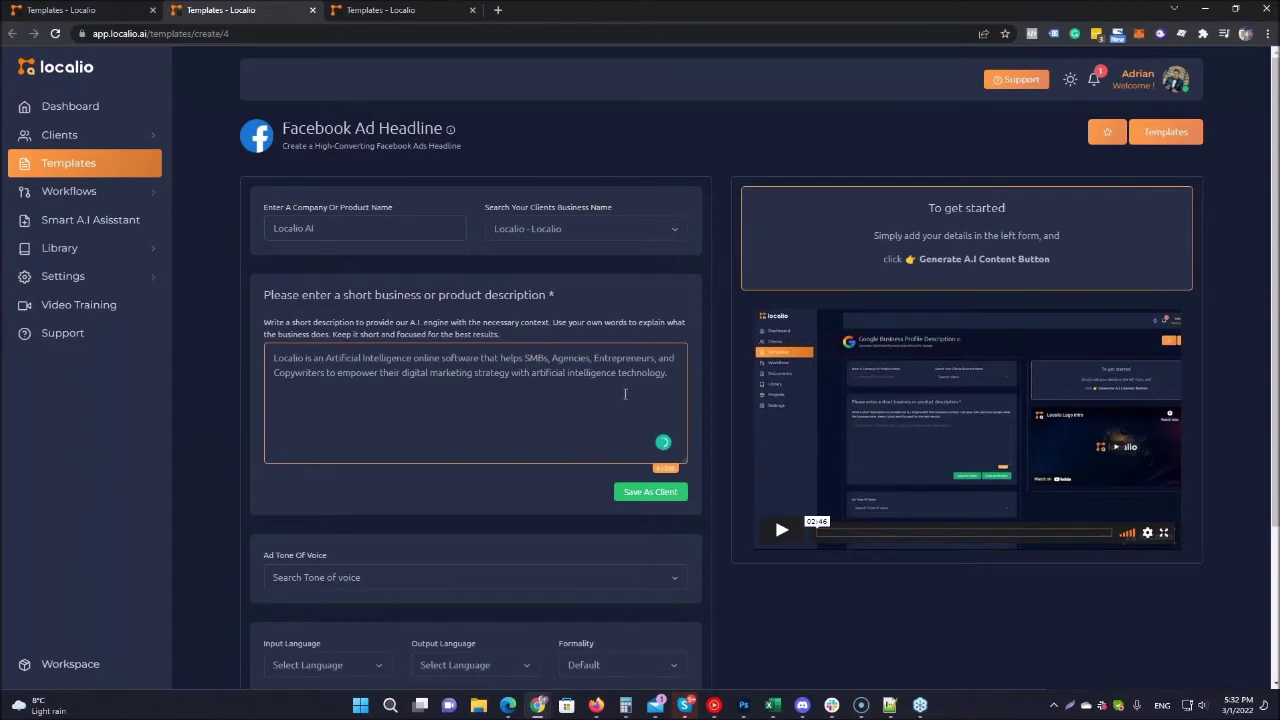
Step: Raise the result count to 5 and generate two batches of ad headlines
{"action": "scroll", "coordinate": [576, 524], "scroll_direction": "down", "scroll_amount": 2}
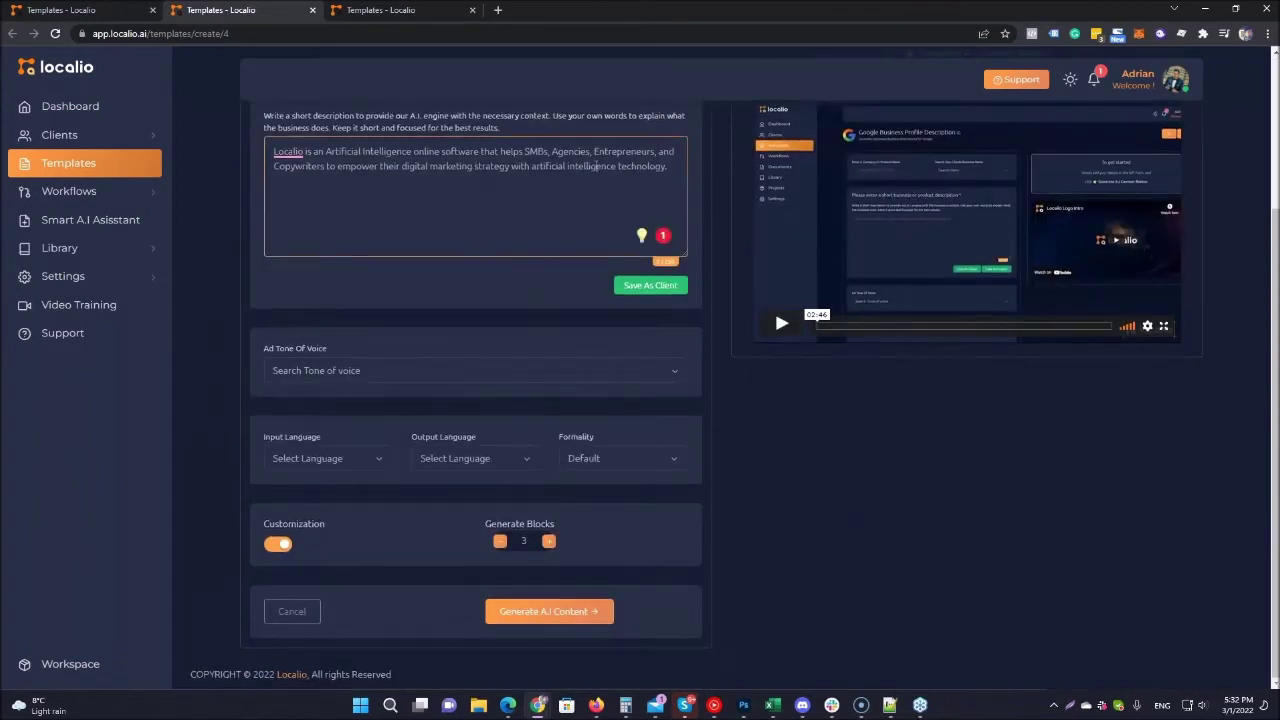
{"action": "left_click", "coordinate": [548, 541]}
{"action": "left_click", "coordinate": [584, 618]}
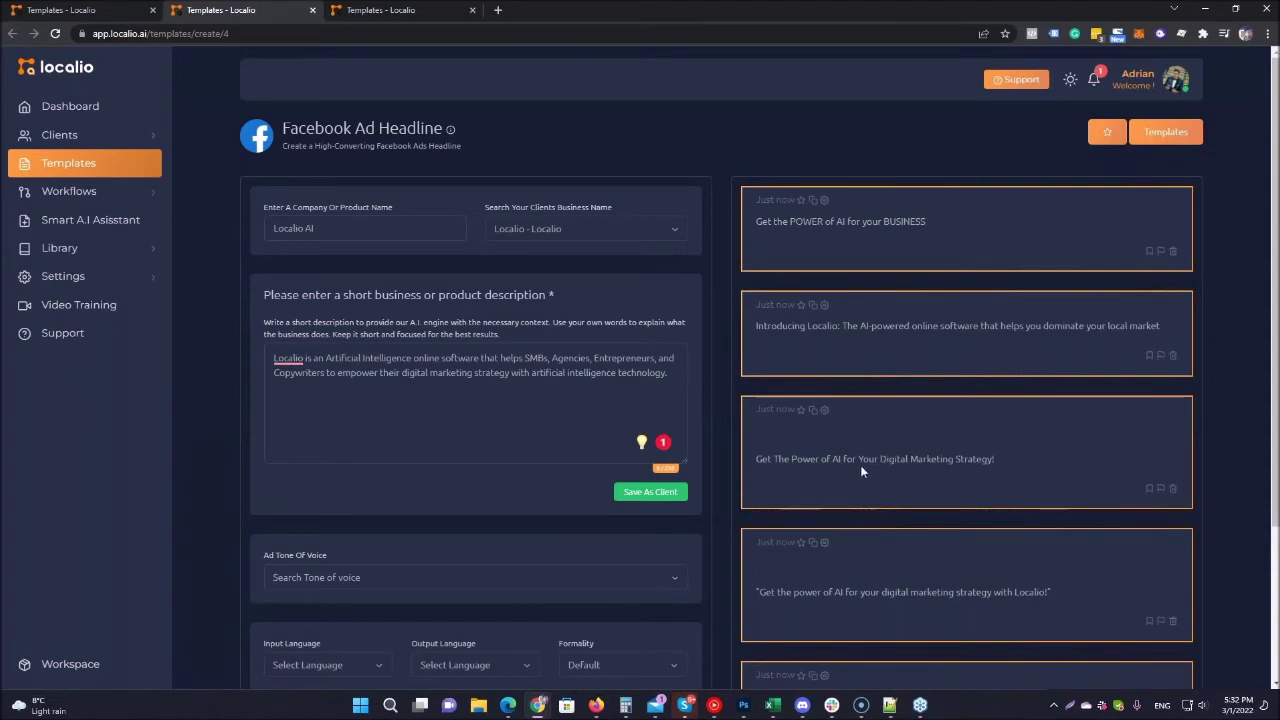
{"action": "scroll", "coordinate": [1050, 507], "scroll_direction": "down", "scroll_amount": 3}
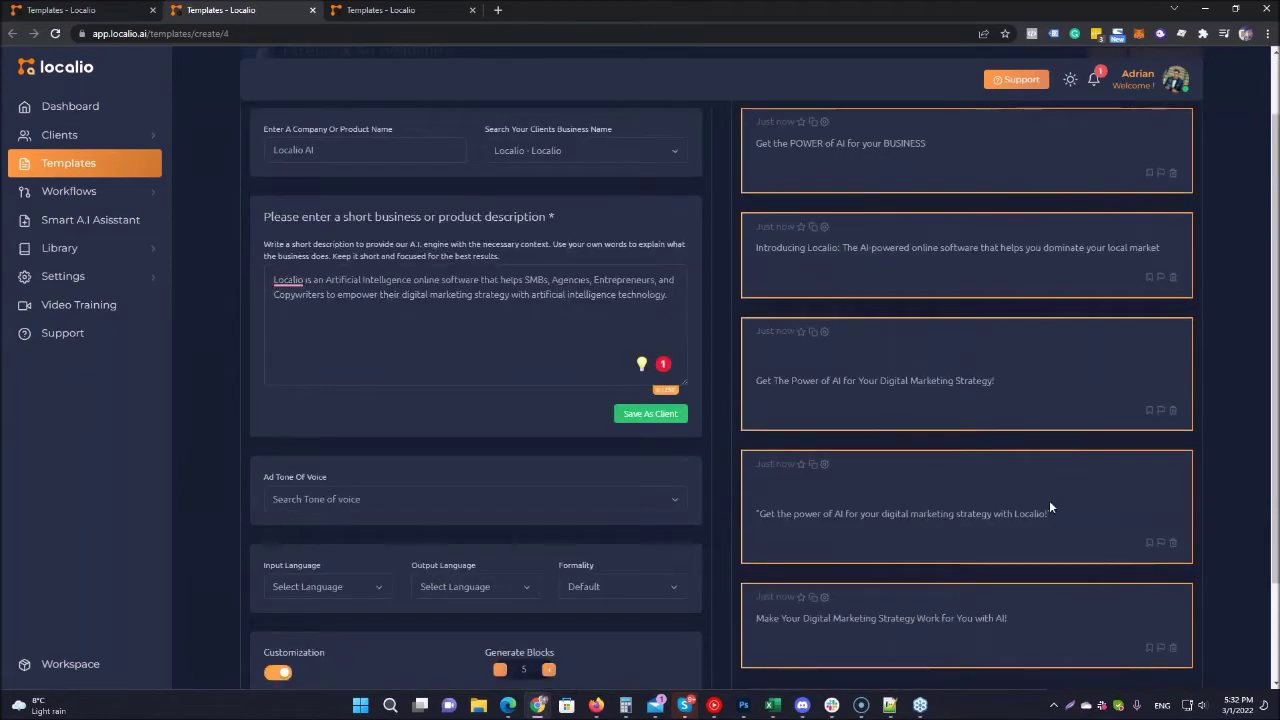
{"action": "left_click", "coordinate": [555, 618]}
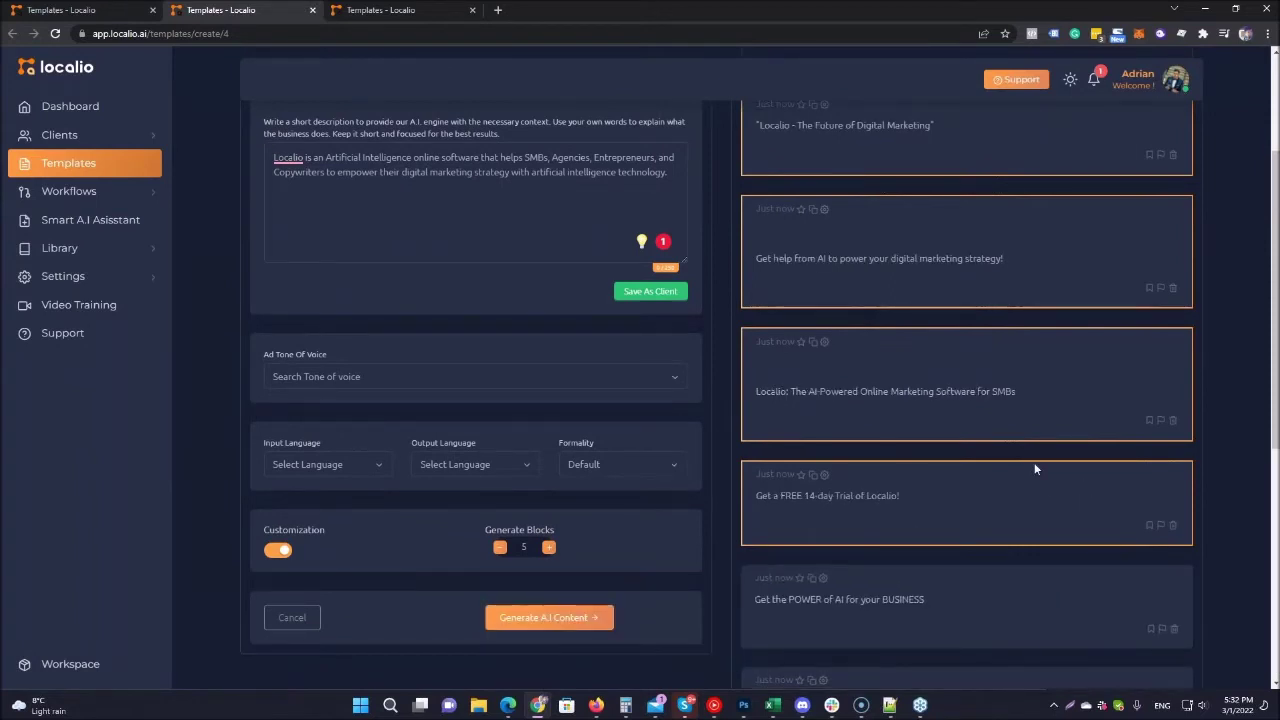
Step: Generate a third headline batch, review the results, and move to the Primary Text tab
{"action": "scroll", "coordinate": [1018, 447], "scroll_direction": "up", "scroll_amount": 3}
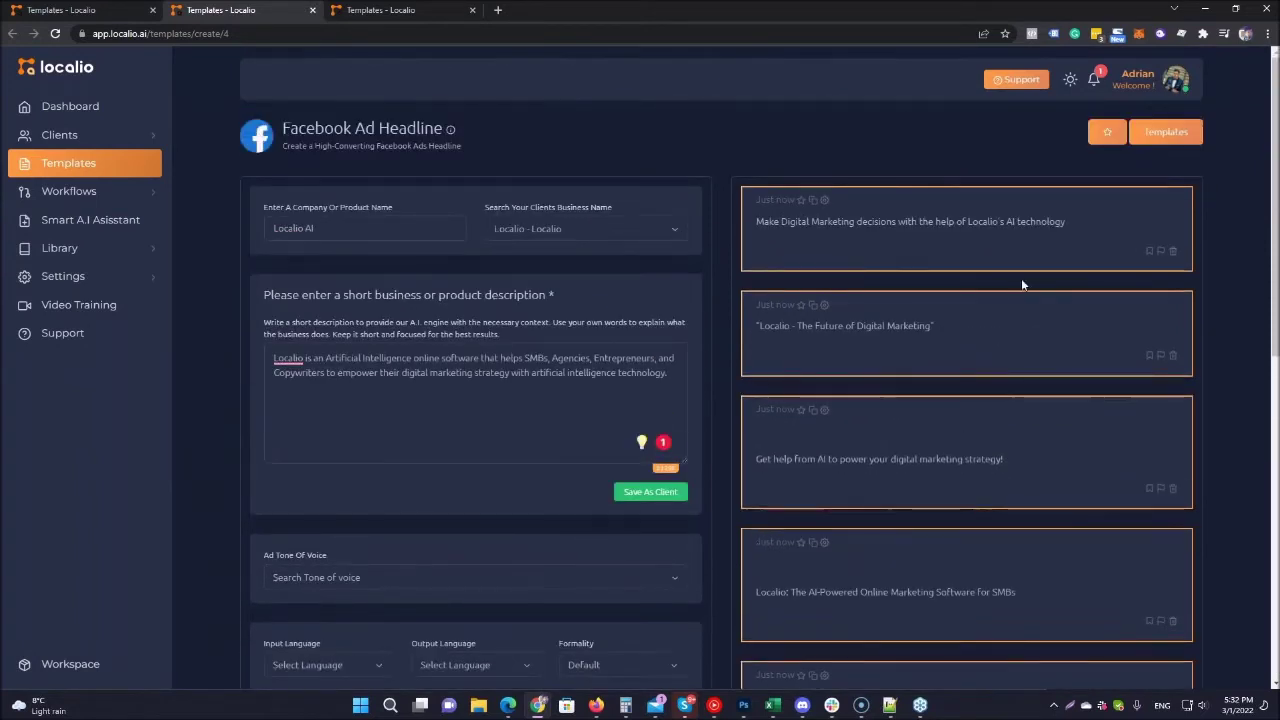
{"action": "scroll", "coordinate": [850, 468], "scroll_direction": "down", "scroll_amount": 1}
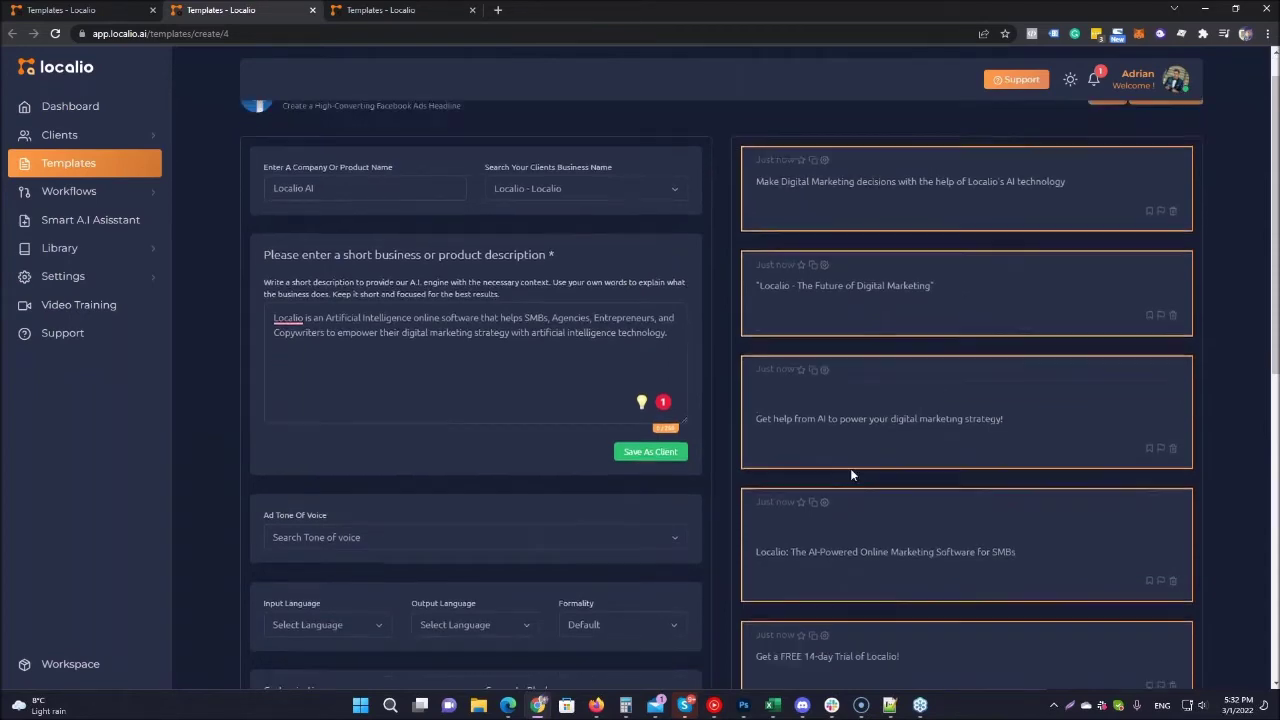
{"action": "scroll", "coordinate": [700, 480], "scroll_direction": "down", "scroll_amount": 2}
{"action": "left_click", "coordinate": [549, 484]}
{"action": "scroll", "coordinate": [527, 311], "scroll_direction": "up", "scroll_amount": 2}
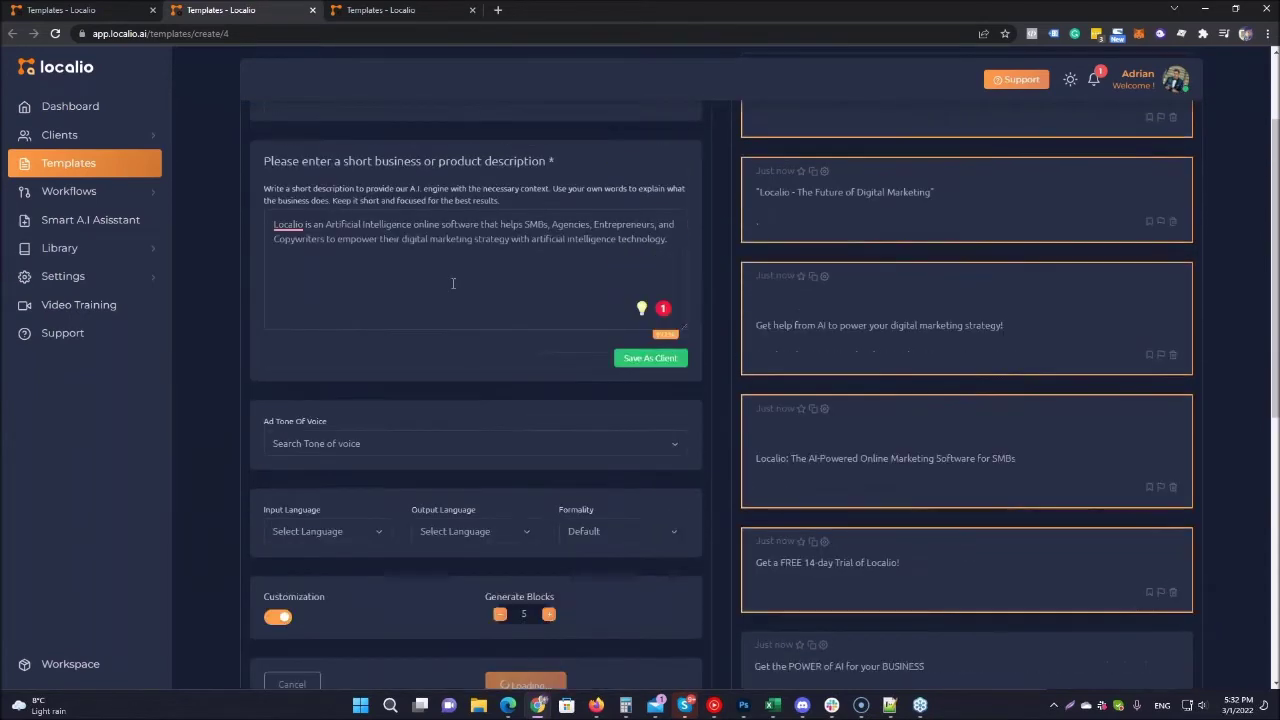
{"action": "scroll", "coordinate": [920, 420], "scroll_direction": "up", "scroll_amount": 2}
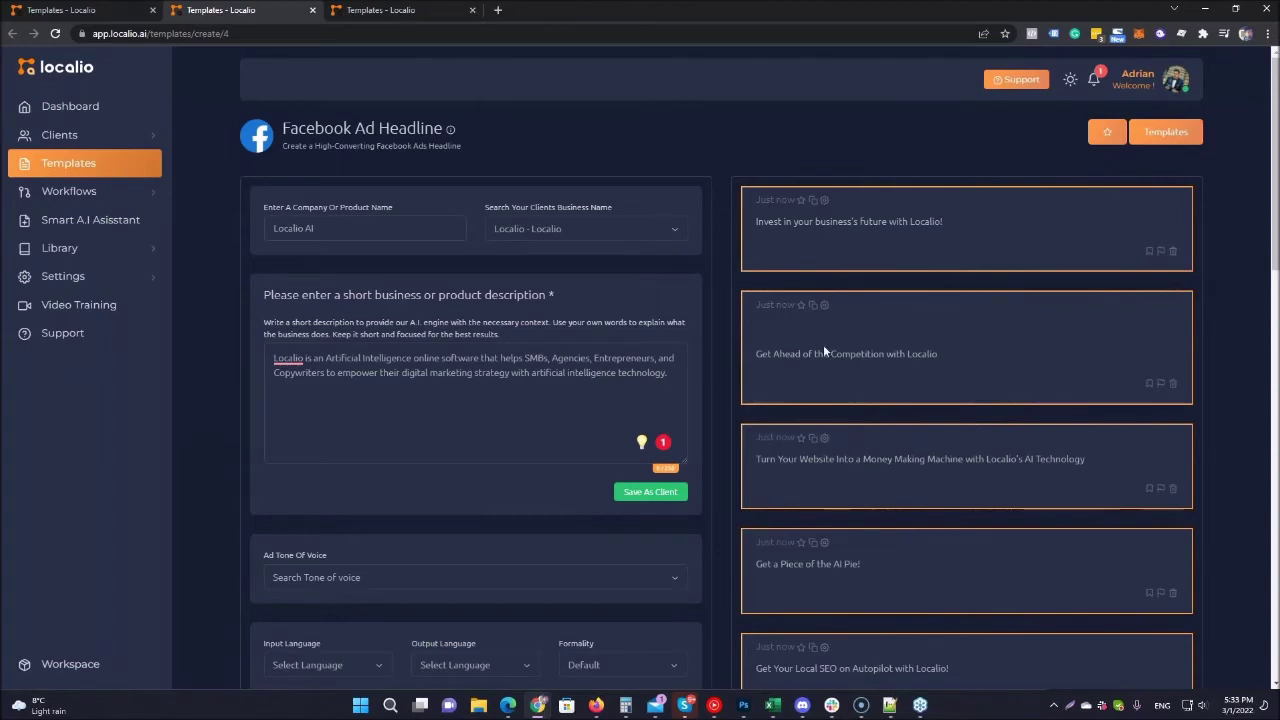
{"action": "scroll", "coordinate": [838, 399], "scroll_direction": "down", "scroll_amount": 2}
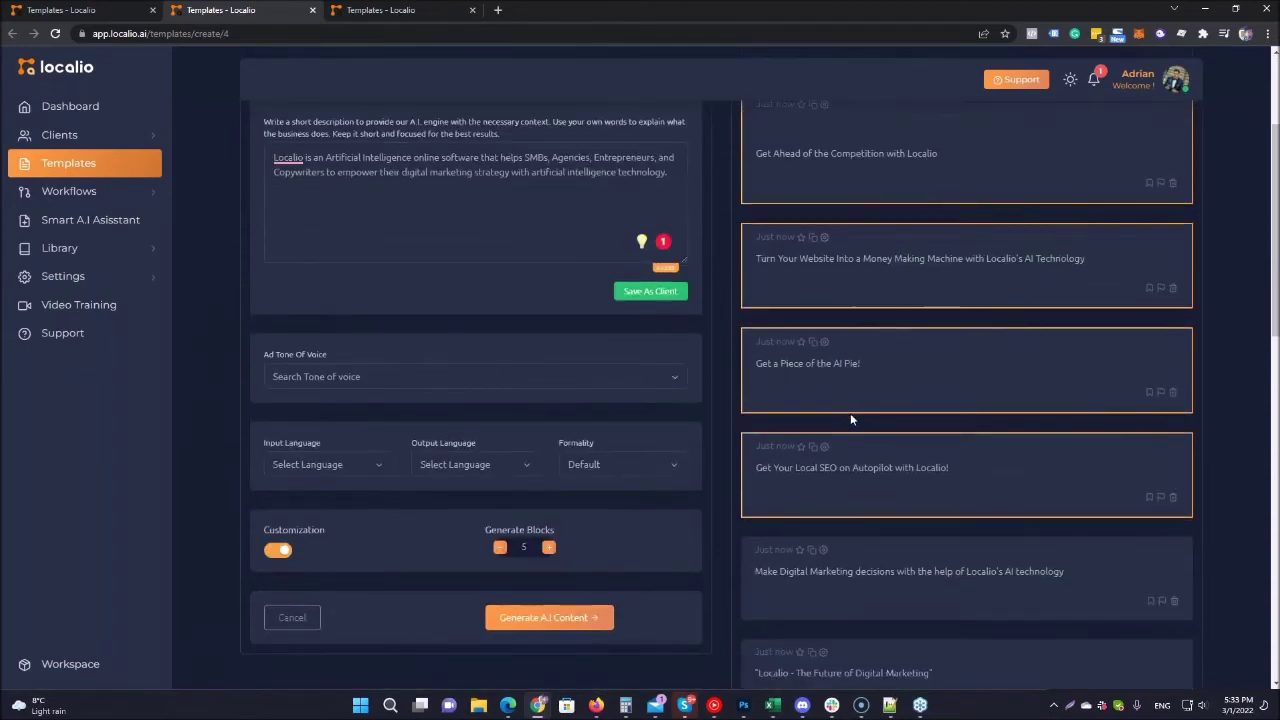
{"action": "scroll", "coordinate": [856, 463], "scroll_direction": "down", "scroll_amount": 3}
{"action": "scroll", "coordinate": [855, 457], "scroll_direction": "up", "scroll_amount": 4}
{"action": "scroll", "coordinate": [854, 456], "scroll_direction": "up", "scroll_amount": 1}
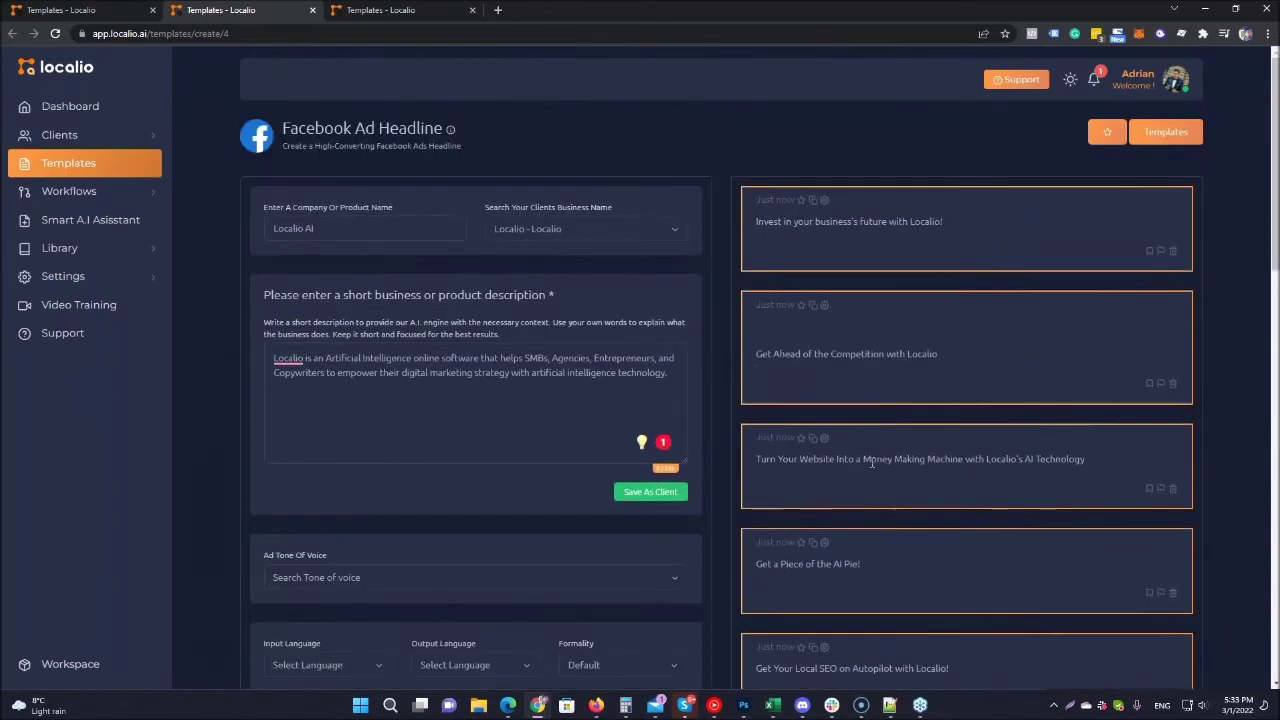
{"action": "scroll", "coordinate": [937, 442], "scroll_direction": "down", "scroll_amount": 2}
{"action": "scroll", "coordinate": [937, 443], "scroll_direction": "down", "scroll_amount": 3}
{"action": "scroll", "coordinate": [937, 443], "scroll_direction": "down", "scroll_amount": 5}
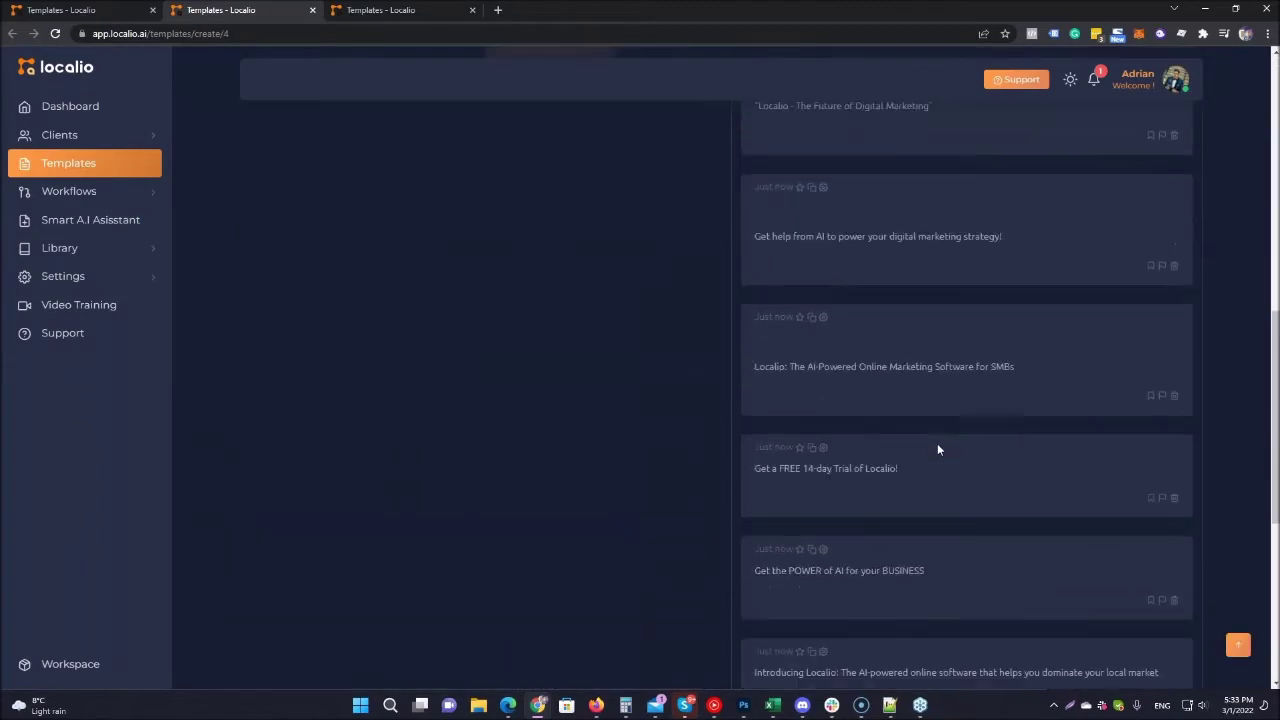
{"action": "scroll", "coordinate": [937, 444], "scroll_direction": "down", "scroll_amount": 5}
{"action": "scroll", "coordinate": [937, 444], "scroll_direction": "down", "scroll_amount": 1}
{"action": "scroll", "coordinate": [936, 454], "scroll_direction": "up", "scroll_amount": 7}
{"action": "scroll", "coordinate": [936, 454], "scroll_direction": "up", "scroll_amount": 10}
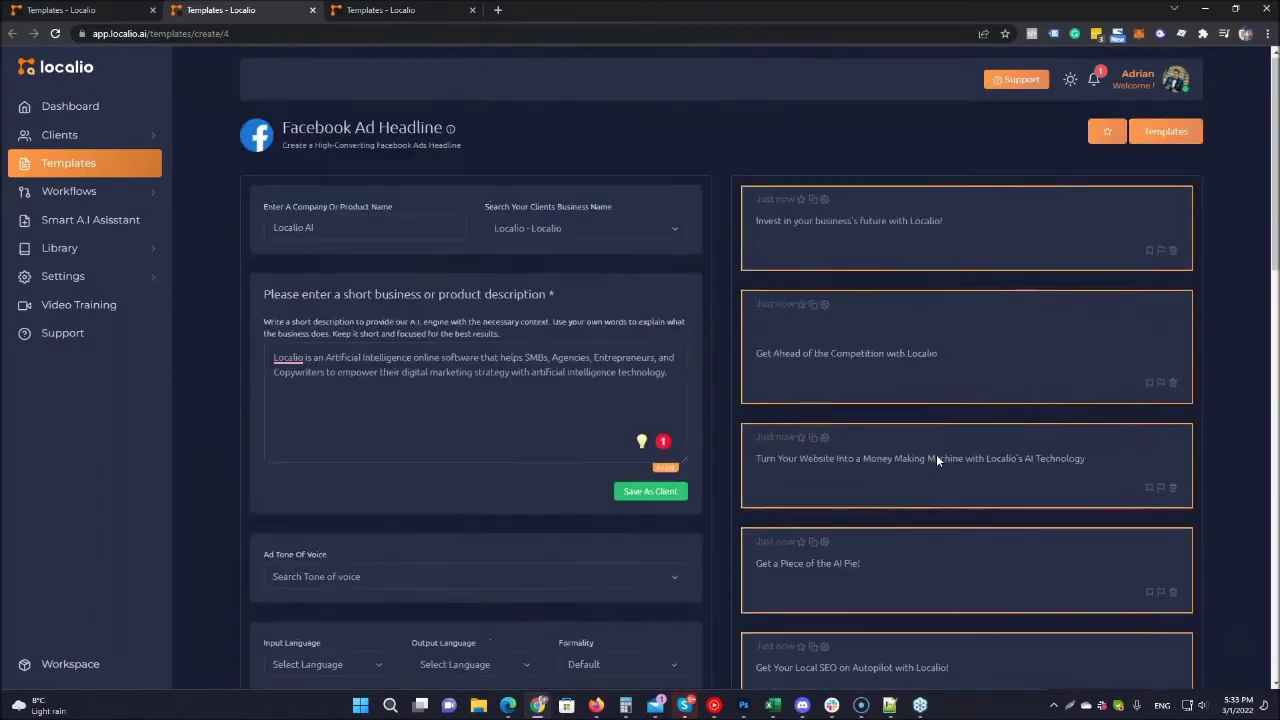
{"action": "key", "text": "ctrl+Tab"}
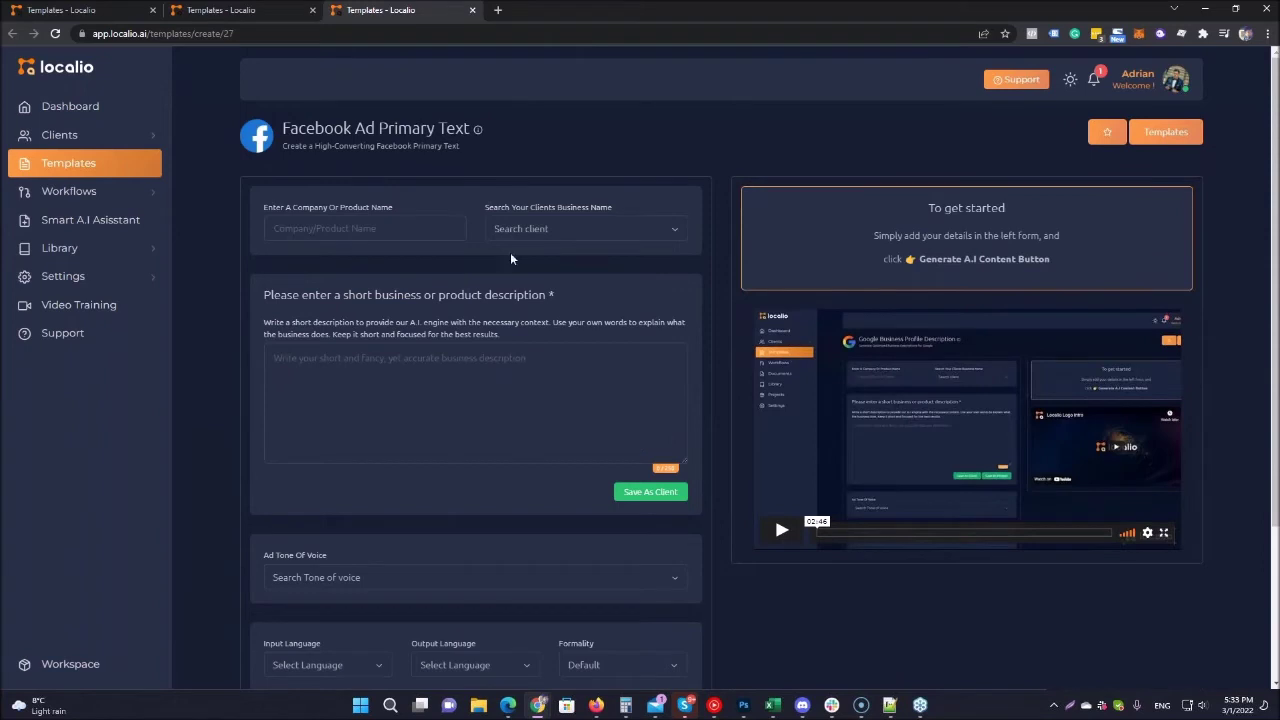
Step: Pick the Localio client, make the company 'Localio AI', and generate ad primary text
{"action": "left_click", "coordinate": [545, 229]}
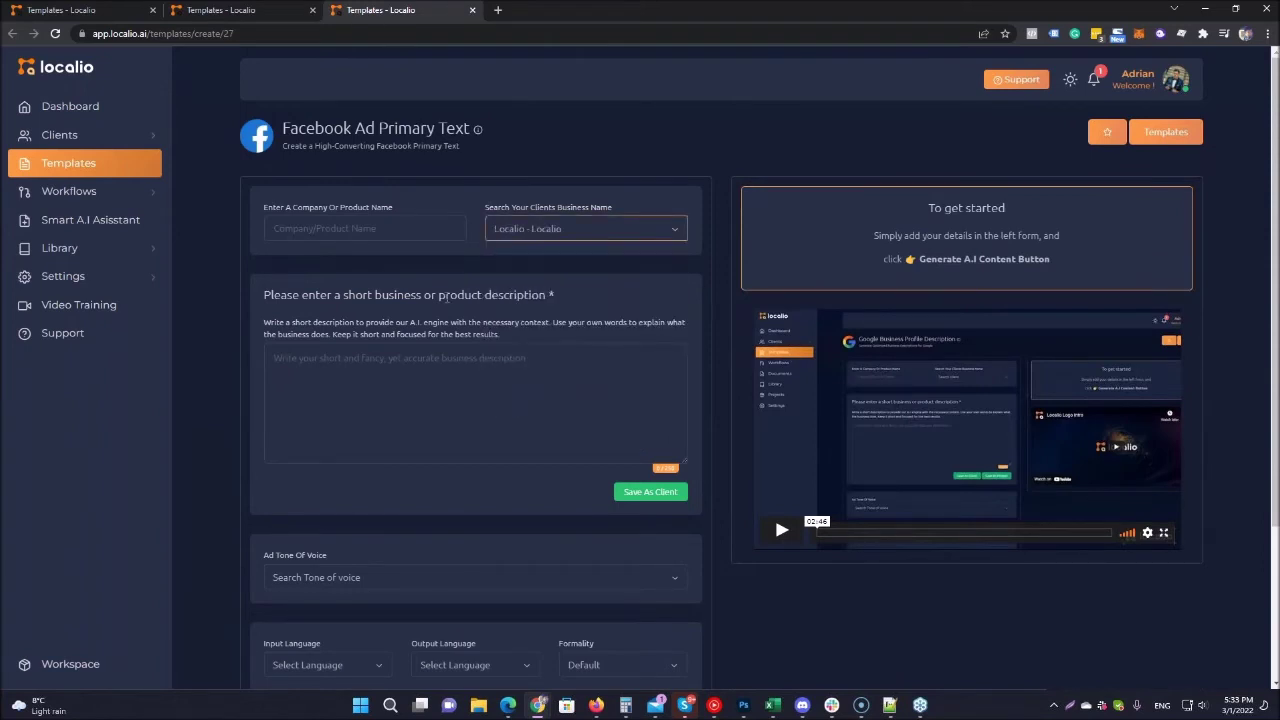
{"action": "left_click", "coordinate": [384, 228]}
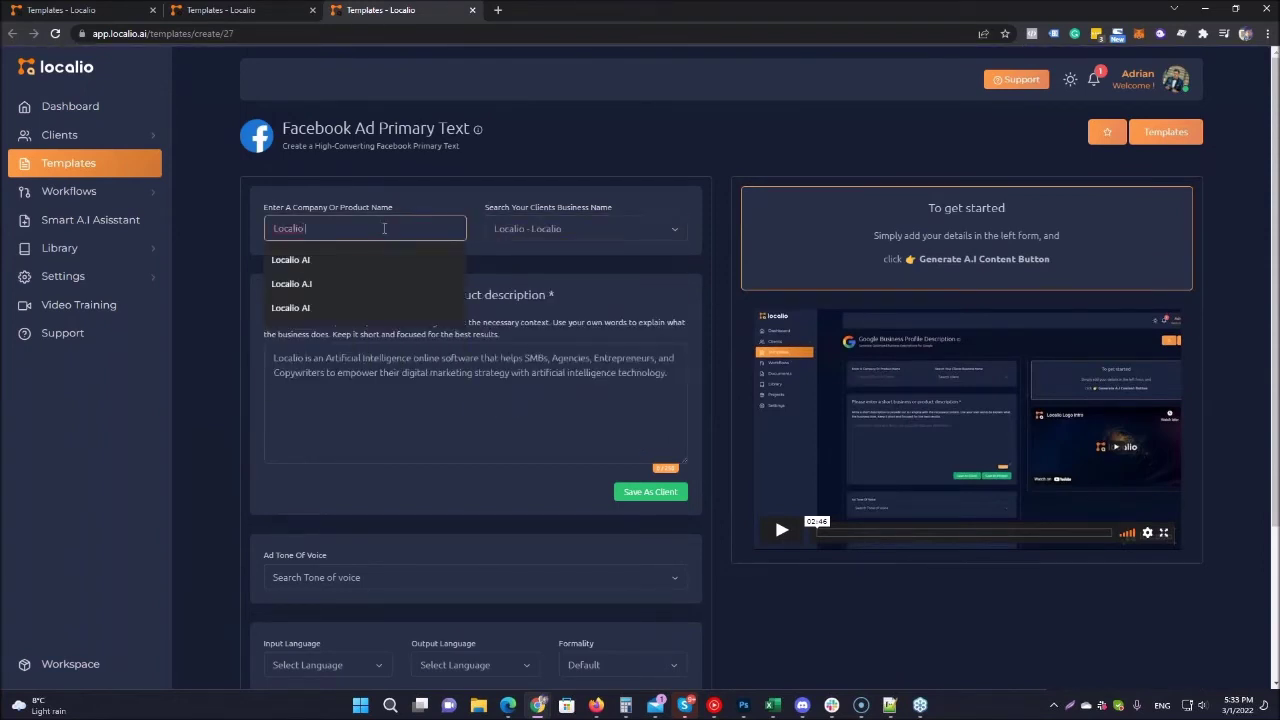
{"action": "type", "text": " AI"}
{"action": "key", "text": "Tab"}
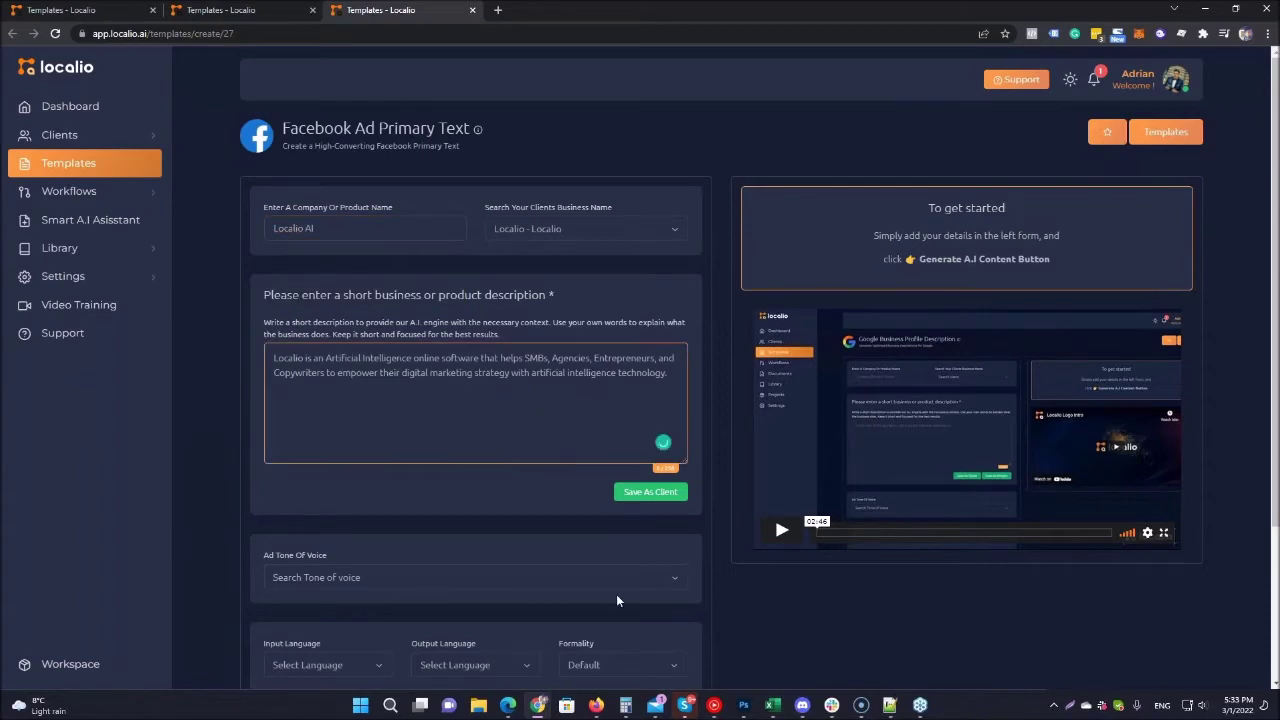
{"action": "scroll", "coordinate": [616, 594], "scroll_direction": "down", "scroll_amount": 2}
{"action": "left_click", "coordinate": [565, 614]}
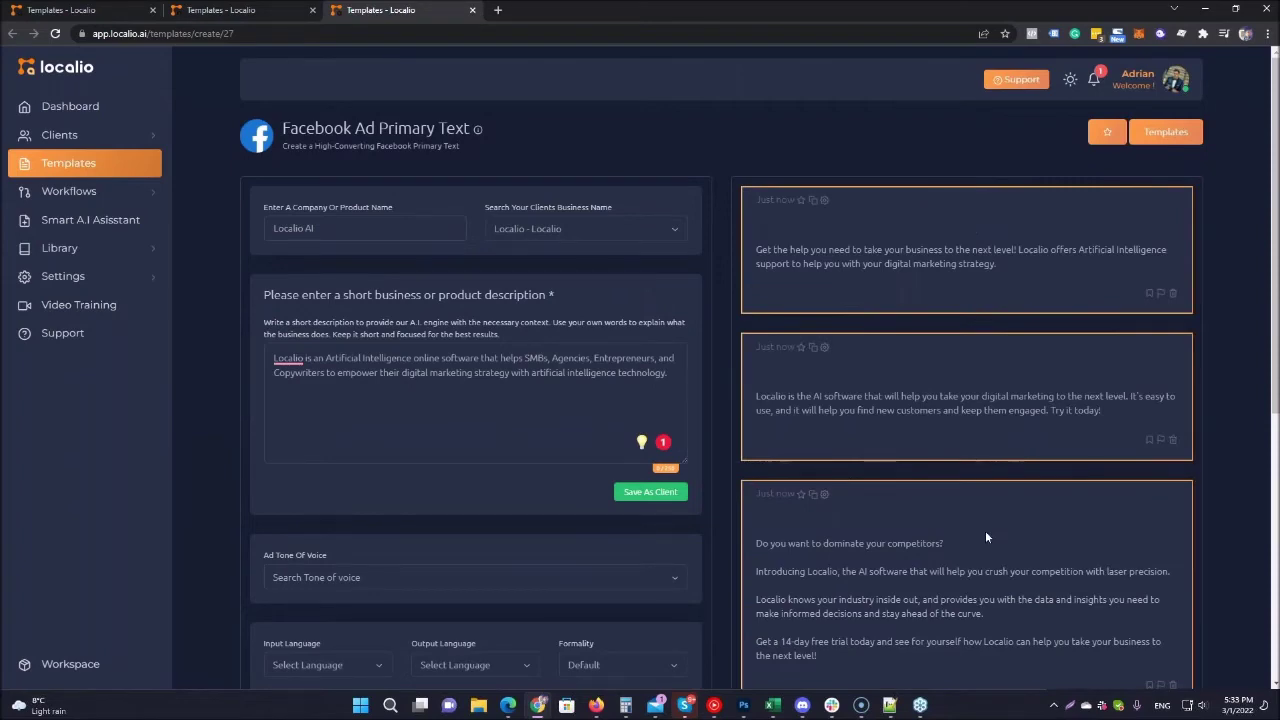
{"action": "scroll", "coordinate": [969, 535], "scroll_direction": "down", "scroll_amount": 5}
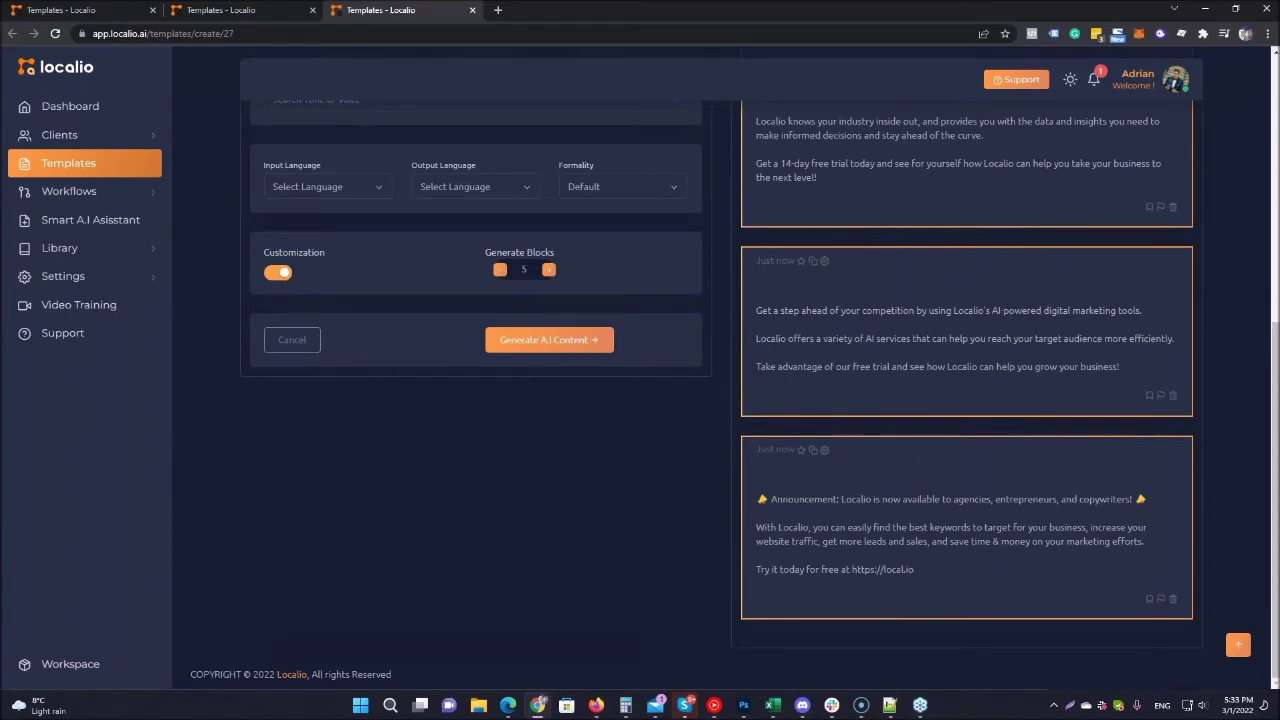
{"action": "left_click", "coordinate": [112, 164]}
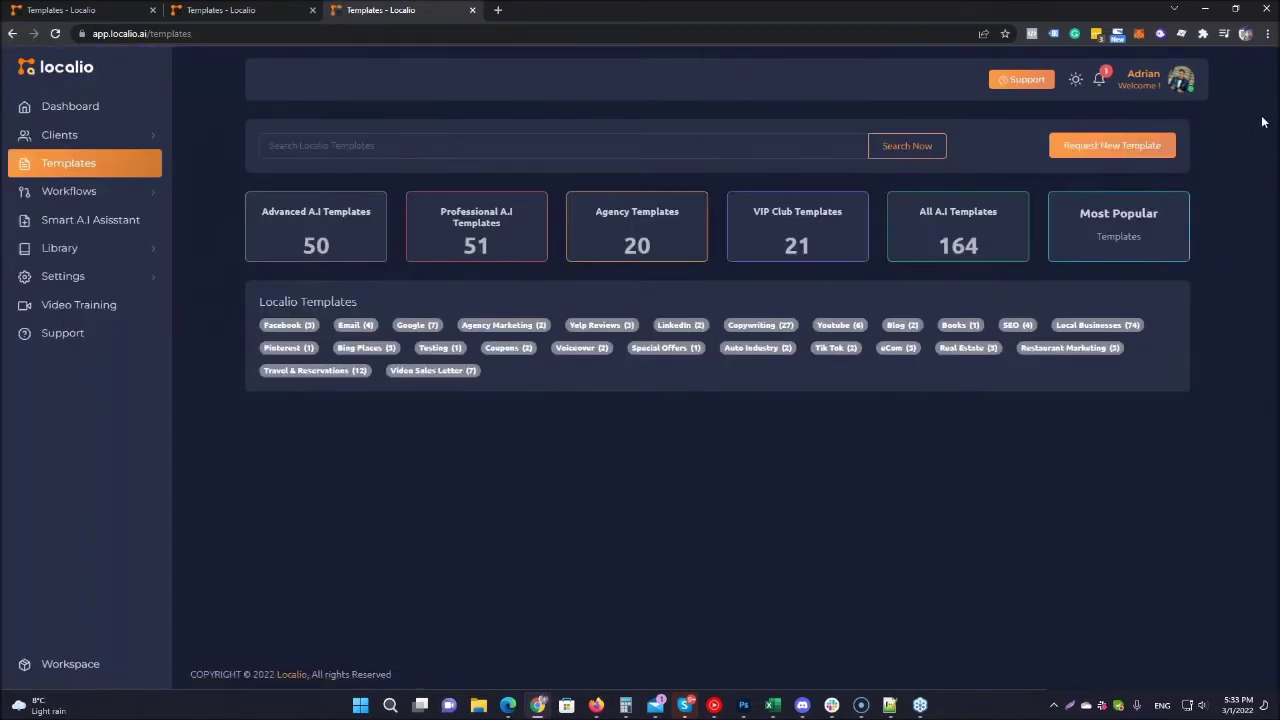
{"action": "left_click_drag", "start_coordinate": [1268, 95], "coordinate": [1268, 460]}
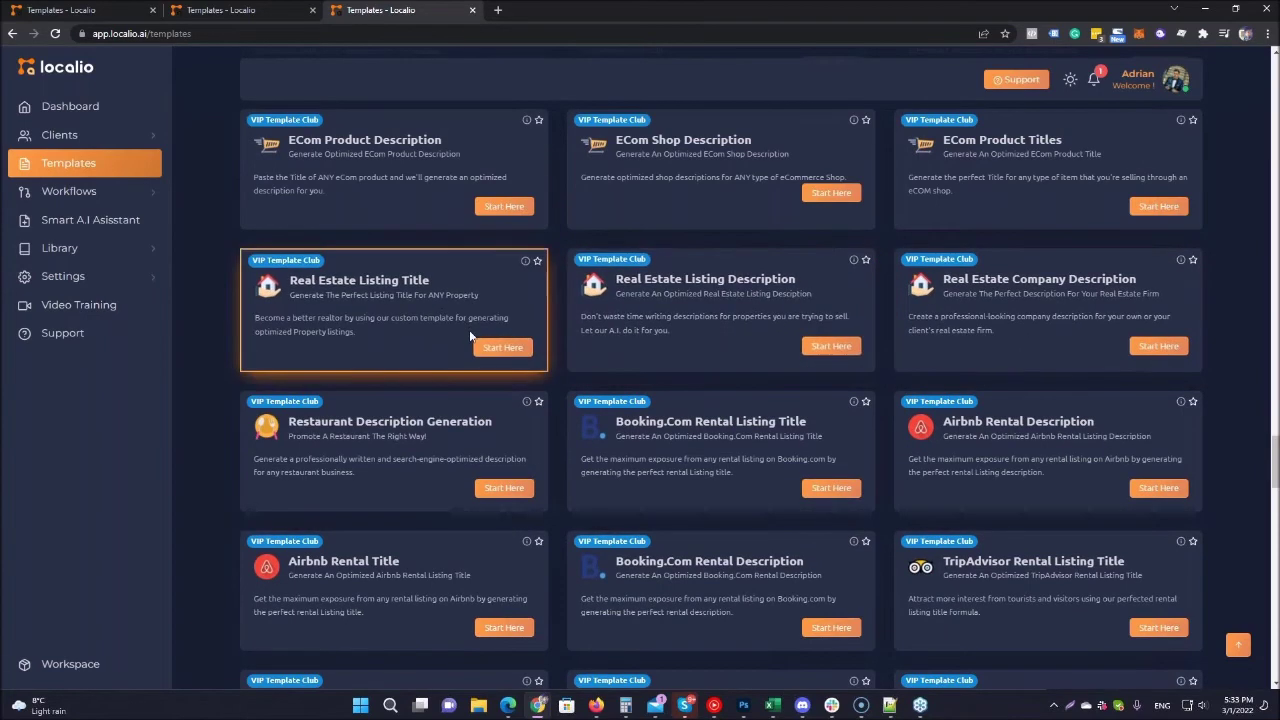
{"action": "scroll", "coordinate": [470, 336], "scroll_direction": "up", "scroll_amount": 1}
{"action": "scroll", "coordinate": [510, 420], "scroll_direction": "down", "scroll_amount": 3}
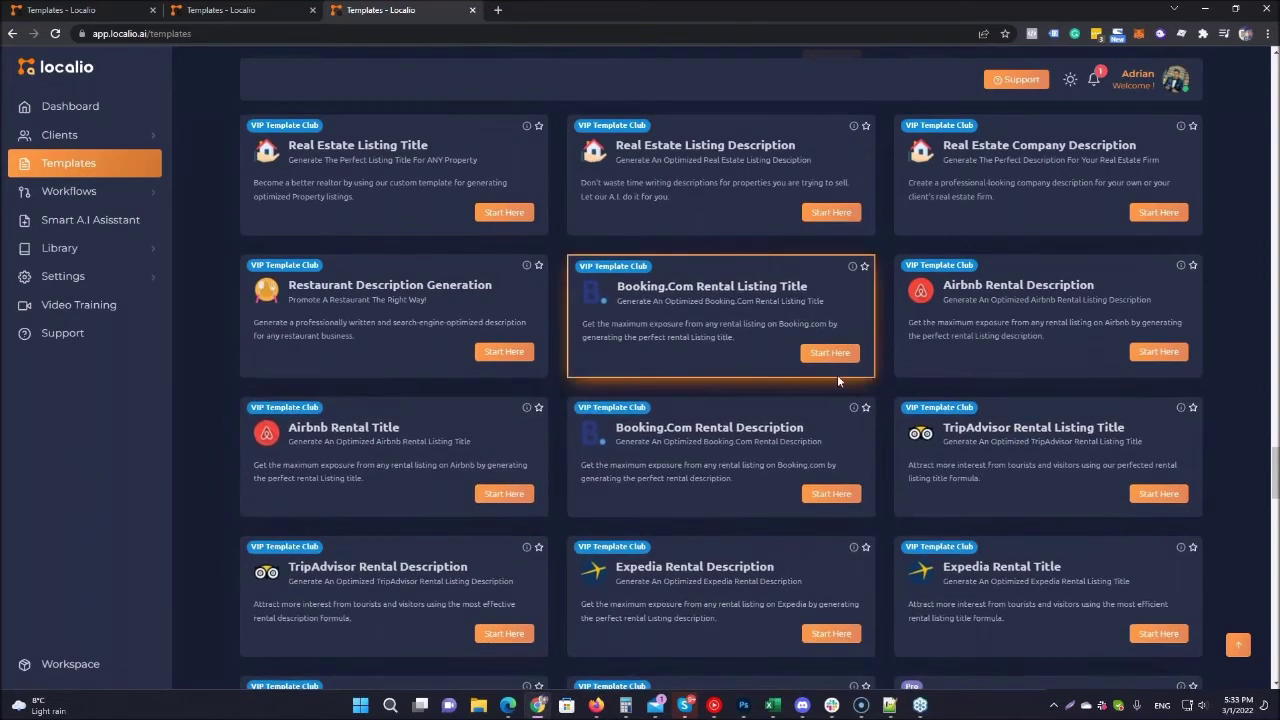
{"action": "scroll", "coordinate": [865, 562], "scroll_direction": "down", "scroll_amount": 2}
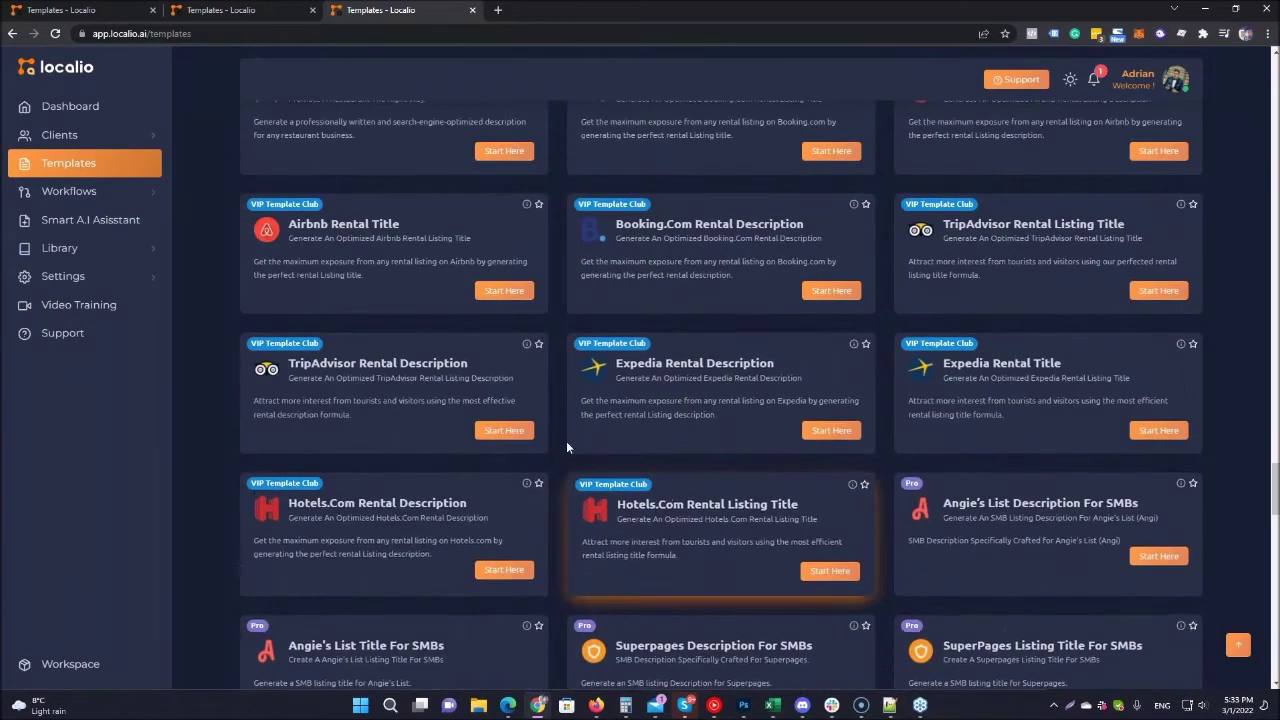
{"action": "scroll", "coordinate": [520, 475], "scroll_direction": "down", "scroll_amount": 2}
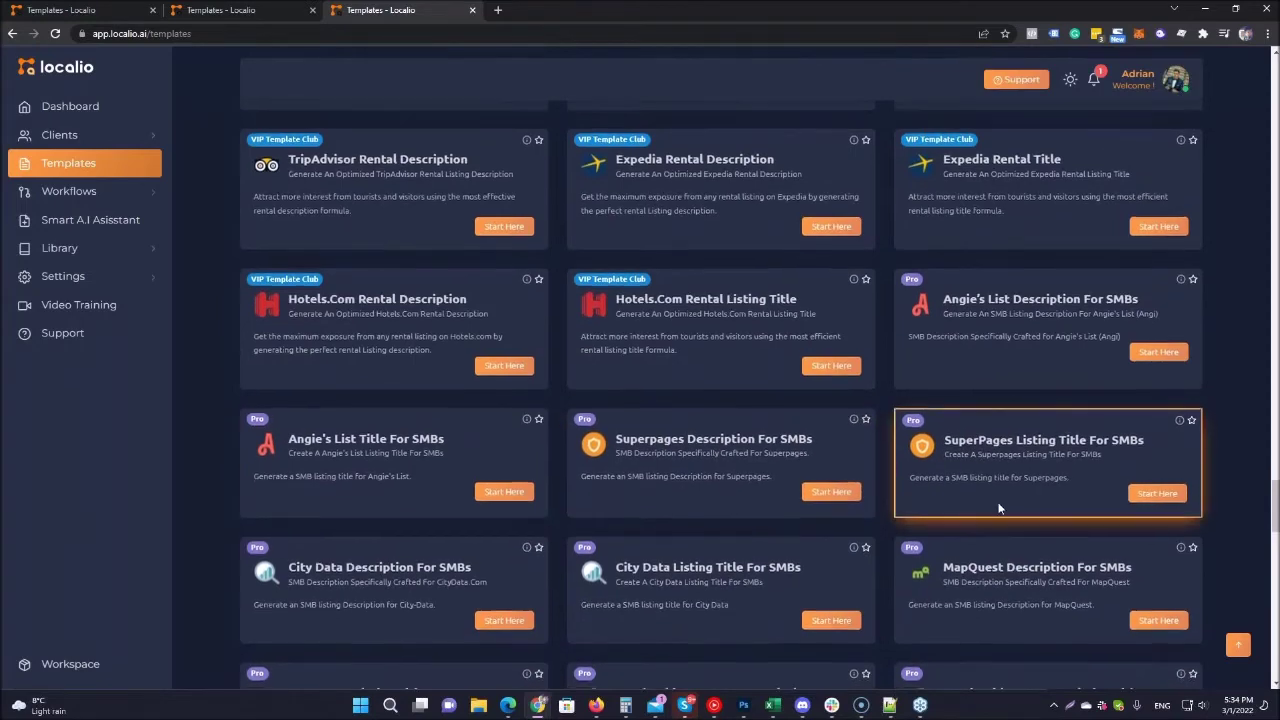
{"action": "scroll", "coordinate": [982, 460], "scroll_direction": "down", "scroll_amount": 2}
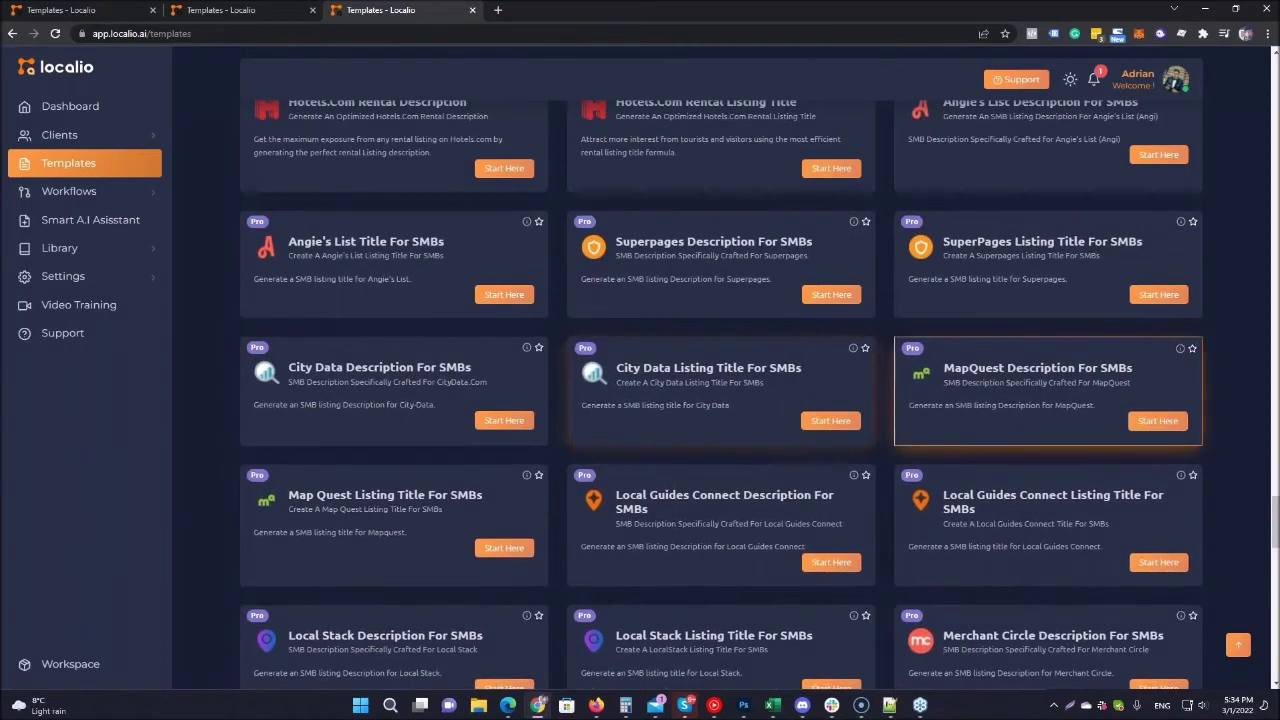
{"action": "scroll", "coordinate": [929, 397], "scroll_direction": "up", "scroll_amount": 3}
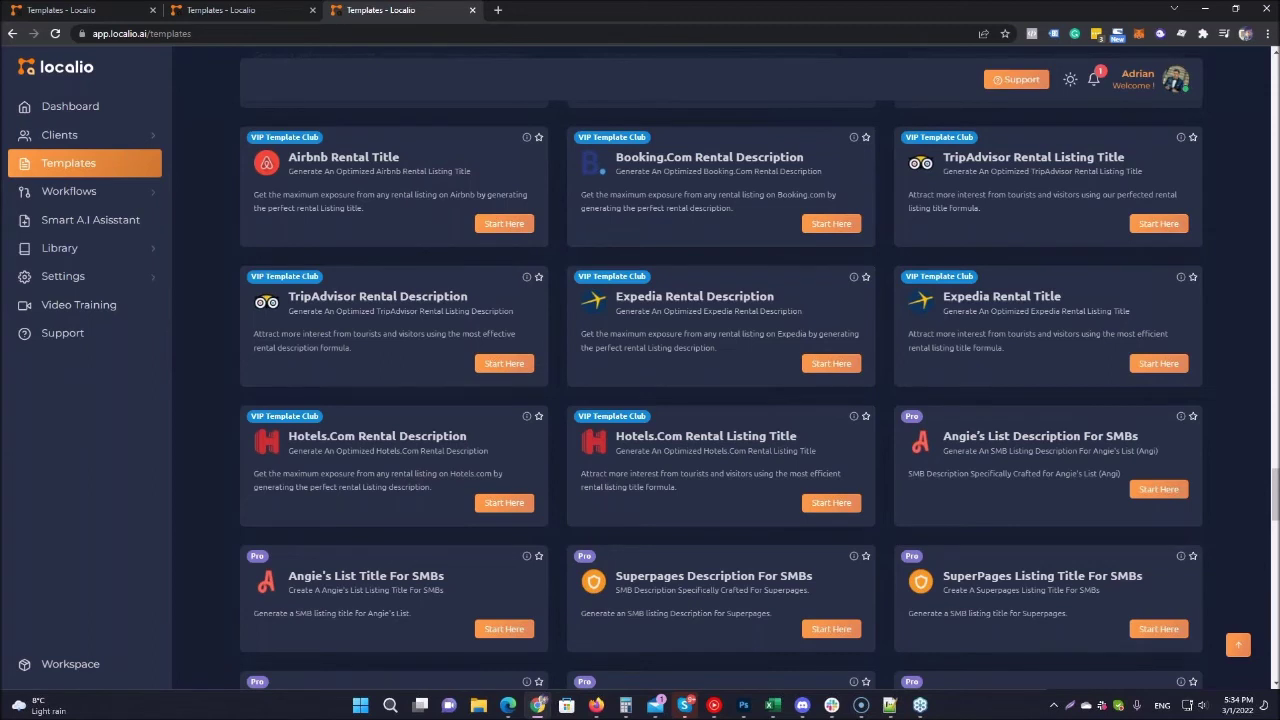
{"action": "left_click", "coordinate": [85, 229]}
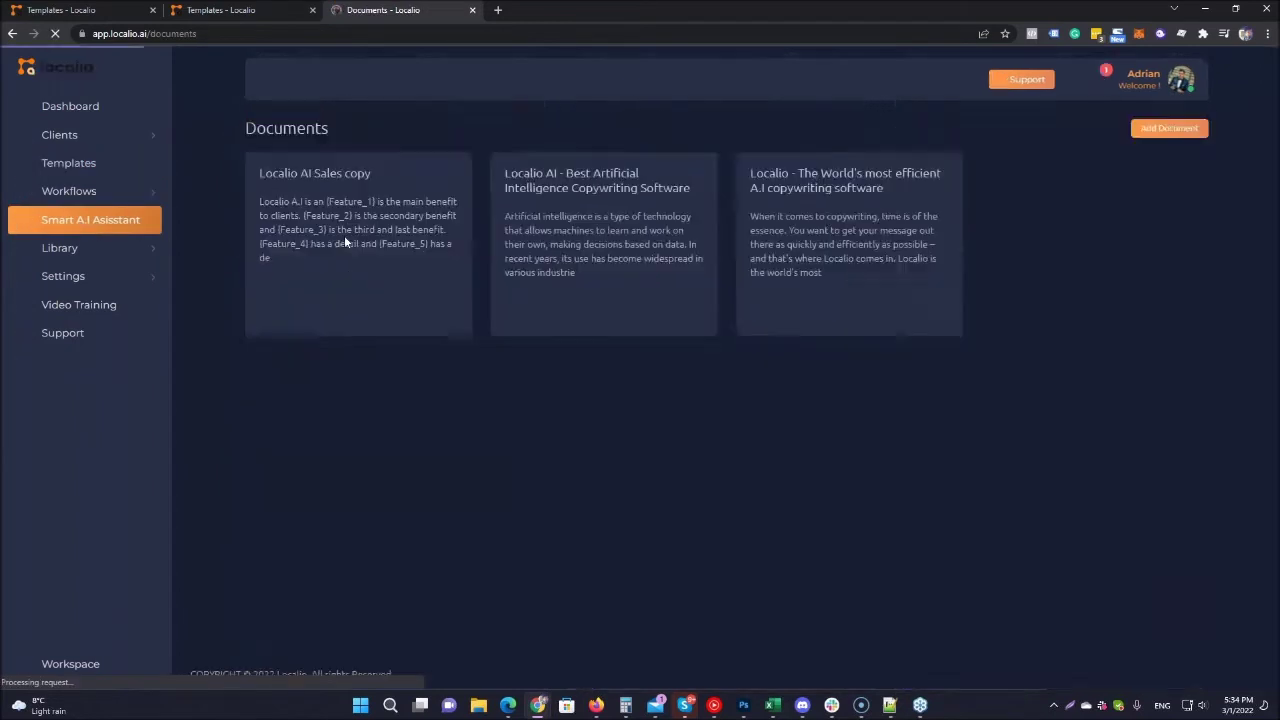
{"action": "left_click", "coordinate": [1168, 130]}
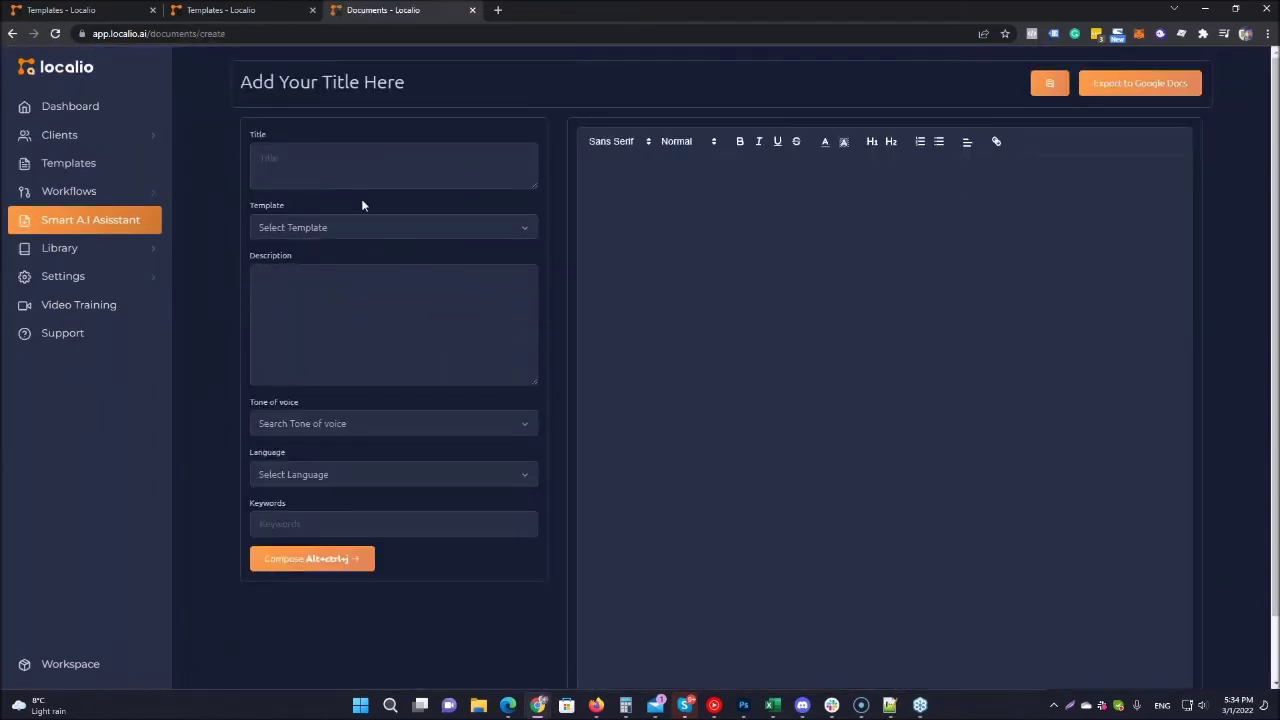
{"action": "left_click", "coordinate": [380, 171]}
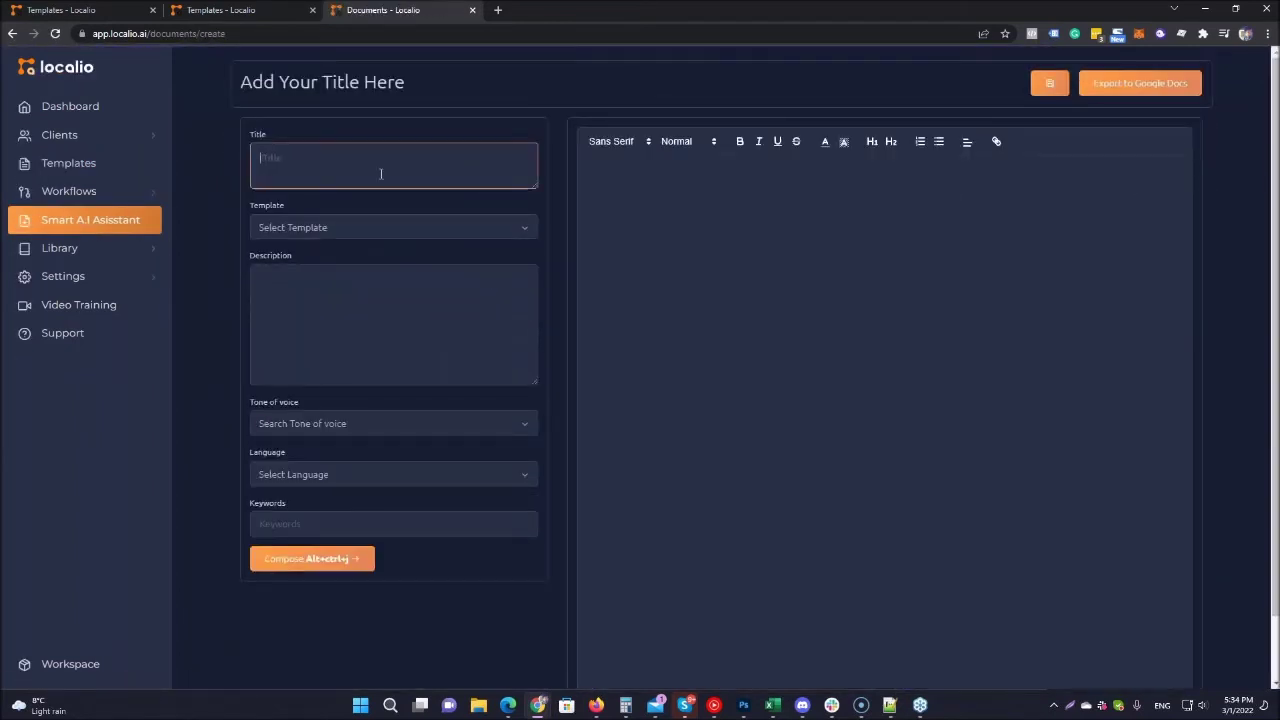
{"action": "left_click", "coordinate": [60, 165]}
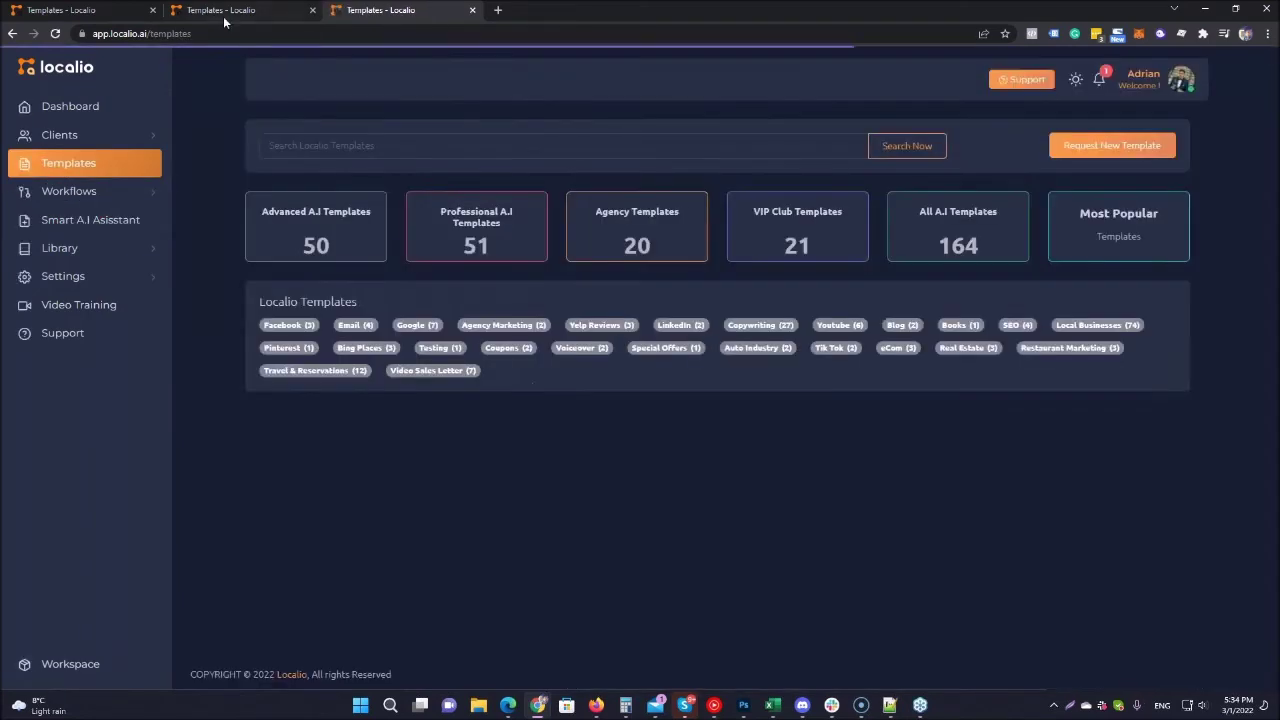
{"action": "left_click", "coordinate": [220, 10]}
Step: Scroll through the Facebook Ad Headline form and its earlier generated headlines
{"action": "scroll", "coordinate": [700, 322], "scroll_direction": "down", "scroll_amount": 3}
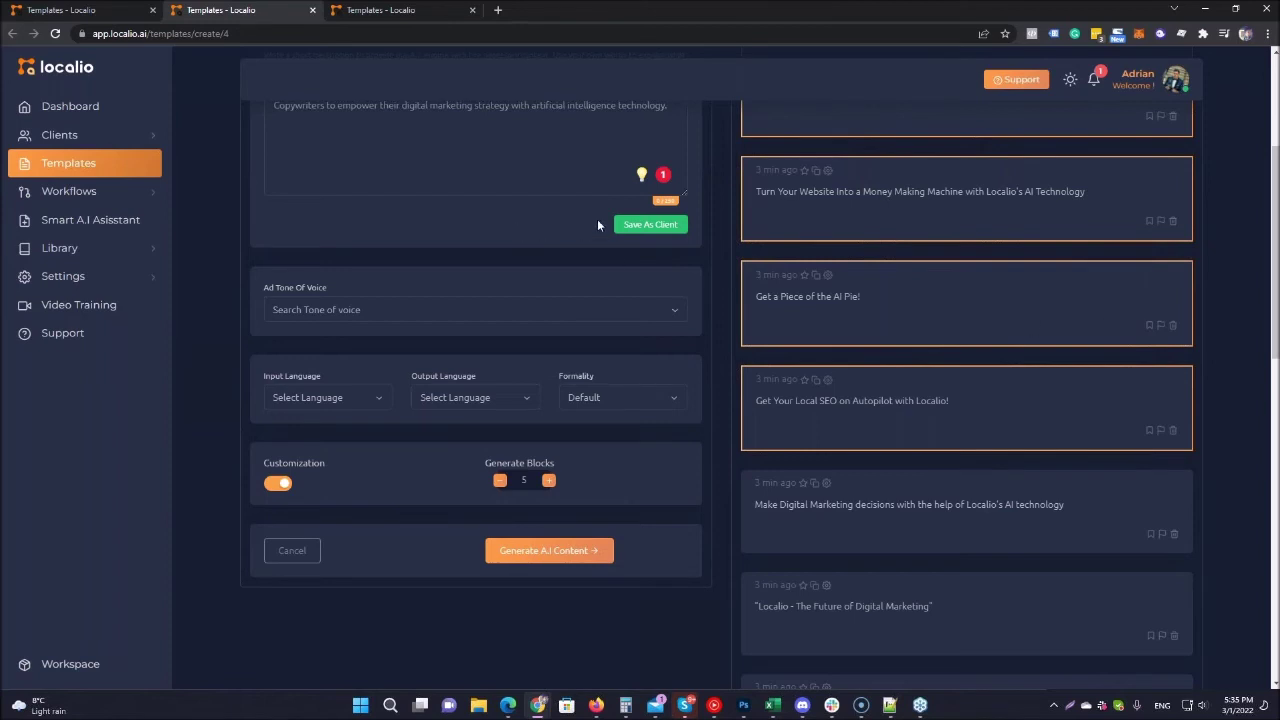
{"action": "scroll", "coordinate": [546, 393], "scroll_direction": "up", "scroll_amount": 3}
Step: Replace the description with text on Localio AI's multilingual AI content for SMBs, agencies, entrepreneurs
{"action": "triple_click", "coordinate": [546, 393]}
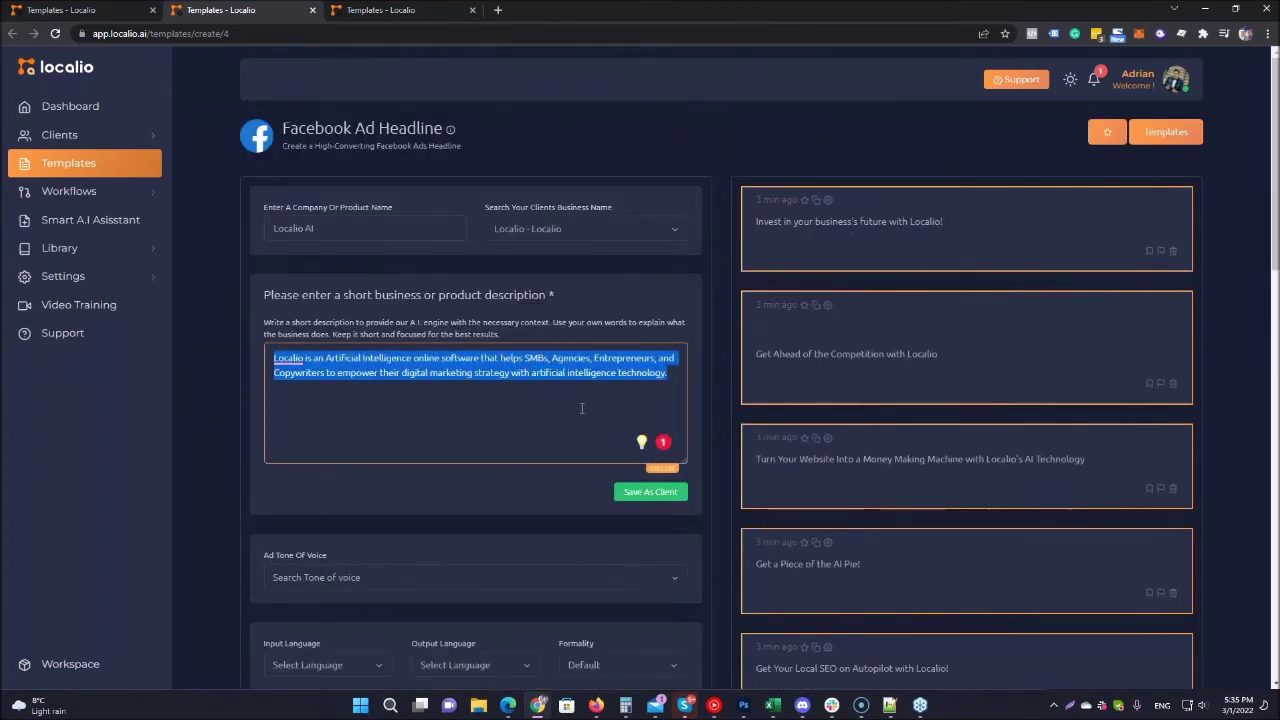
{"action": "type", "text": "Localio"}
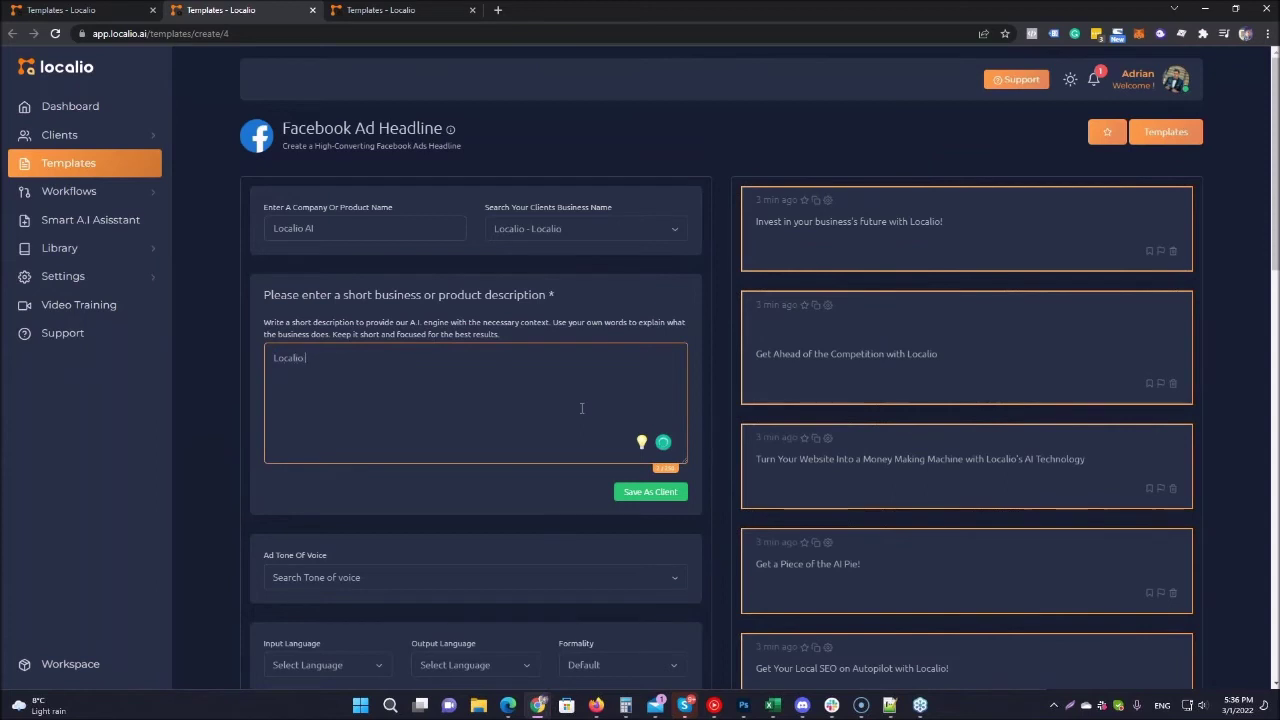
{"action": "type", "text": " AI"}
{"action": "type", "text": " is a "}
{"action": "type", "text": "cl"}
{"action": "type", "text": "oud based soft"}
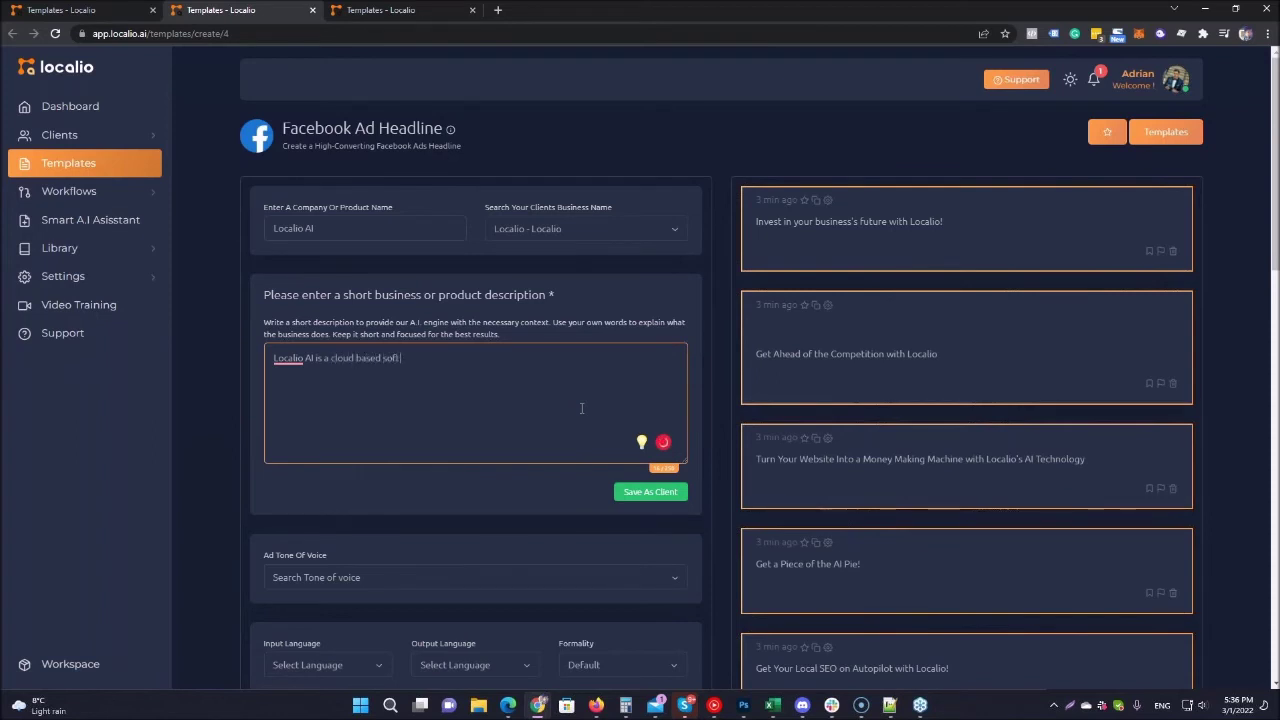
{"action": "type", "text": "ware that "}
{"action": "type", "text": "c"}
{"action": "type", "text": "erates mind-"}
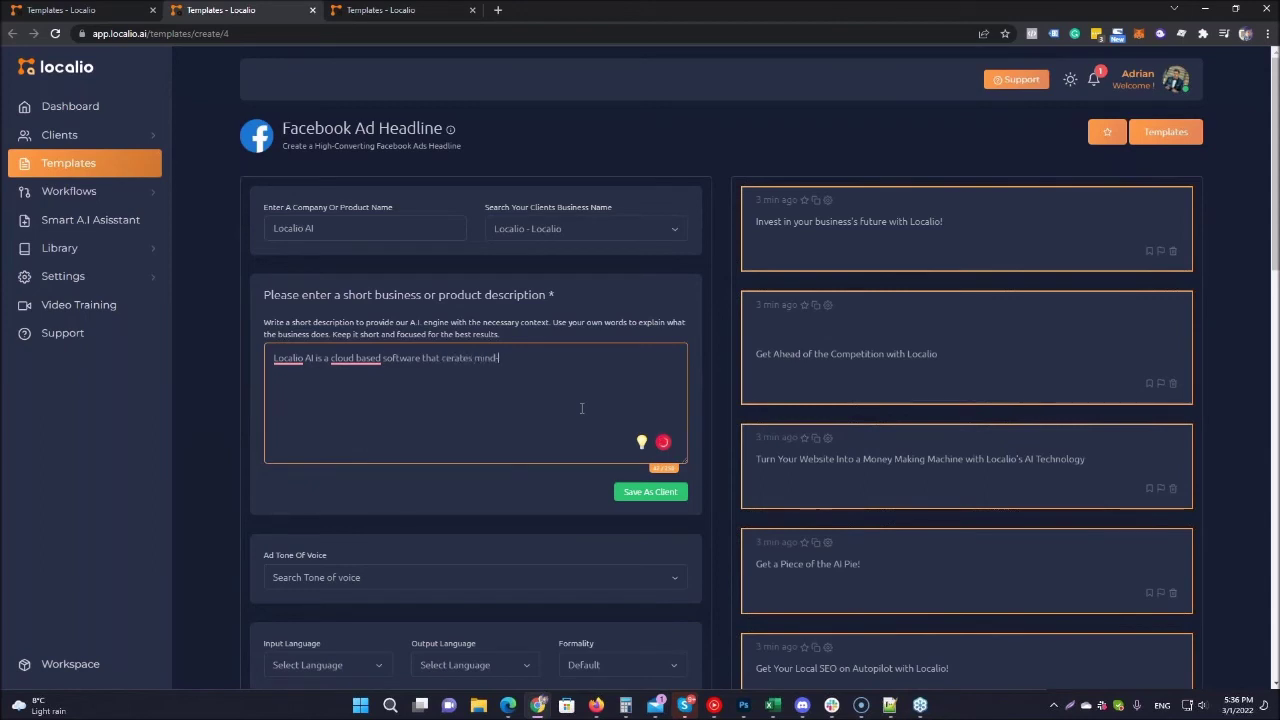
{"action": "type", "text": "boggling"}
{"action": "type", "text": " content for any"}
{"action": "type", "text": " niche in over 120"}
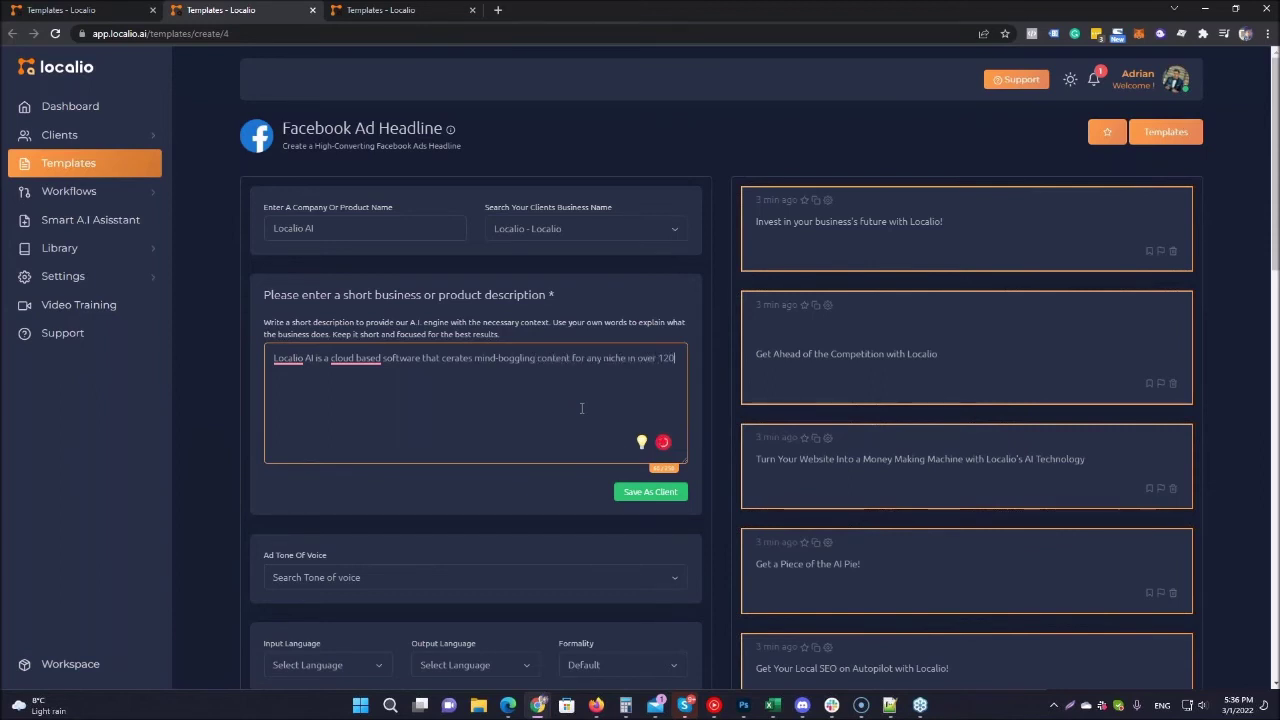
{"action": "type", "text": " Langues"}
{"action": "type", "text": ". It helps "}
{"action": "type", "text": "smbs, "}
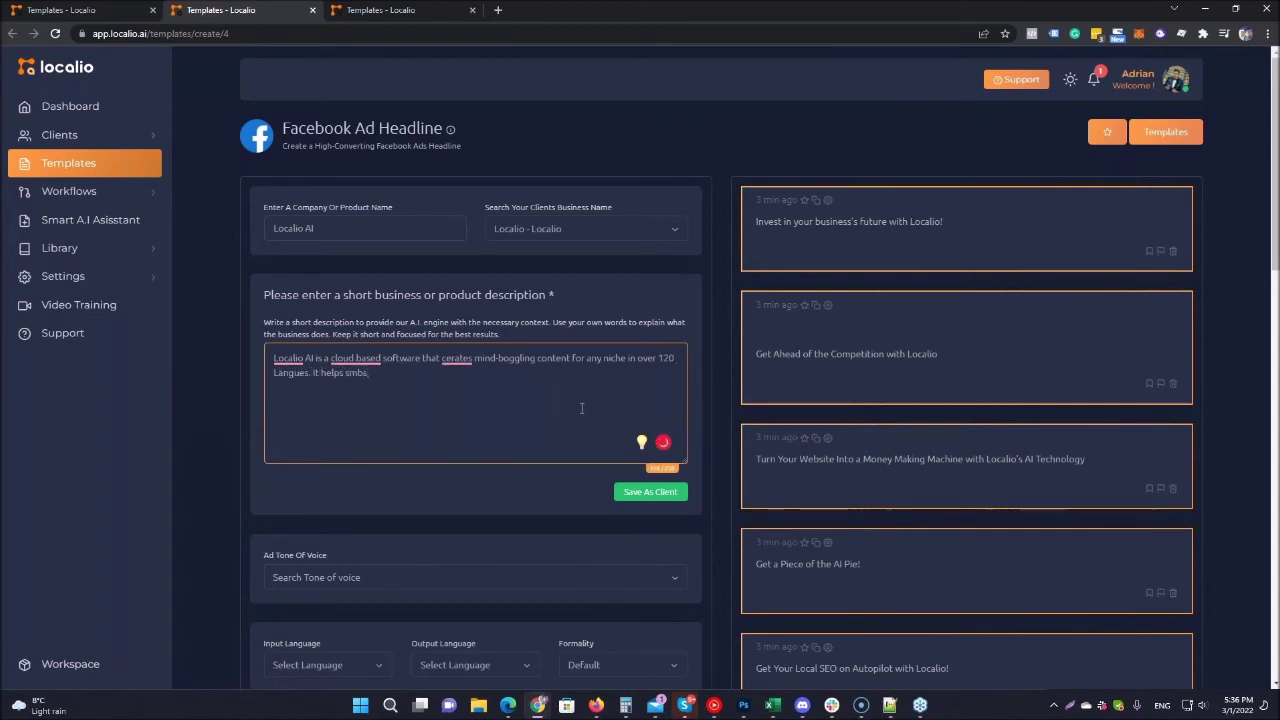
{"action": "type", "text": "marketing agensie"}
{"action": "key", "text": "BackSpace"}
{"action": "key", "text": "BackSpace"}
{"action": "key", "text": "BackSpace"}
{"action": "type", "text": "cies"}
{"action": "type", "text": " and entreprene"}
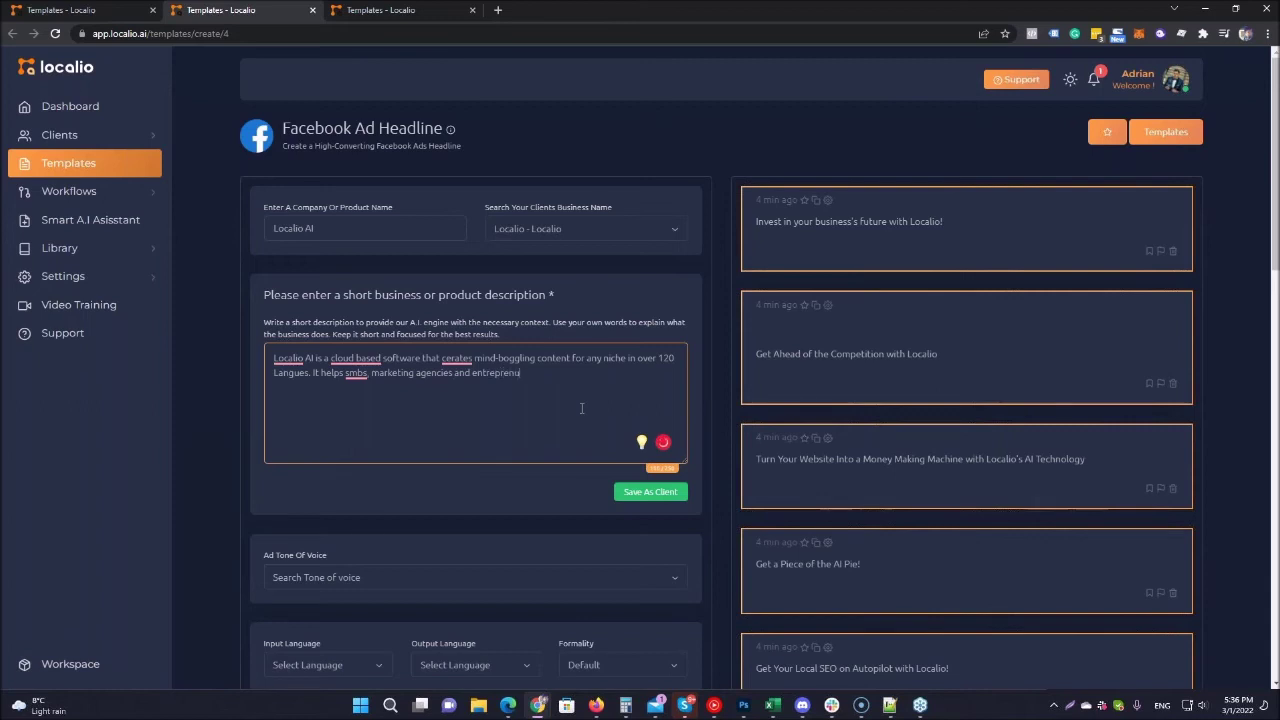
{"action": "type", "text": "urs to "}
{"action": "type", "text": "emport their"}
{"action": "type", "text": "business with ar"}
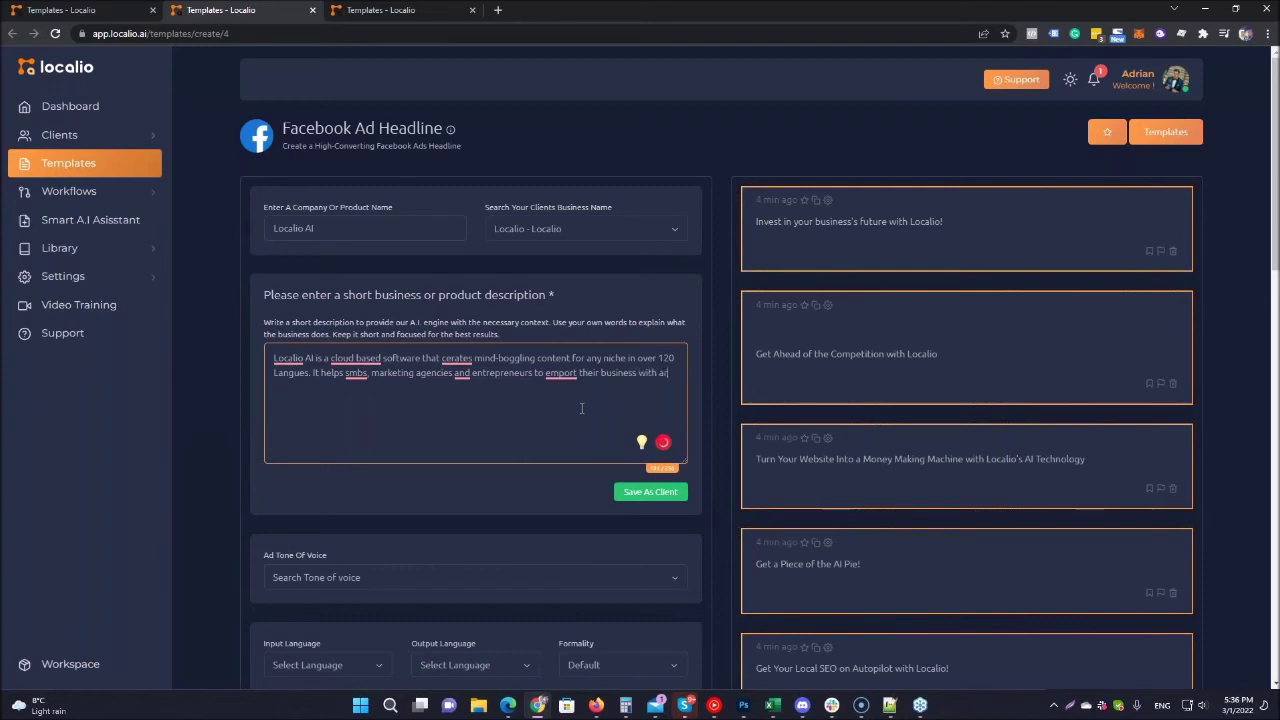
{"action": "type", "text": "tificial inteligenc"}
{"action": "type", "text": "e tehcnolog"}
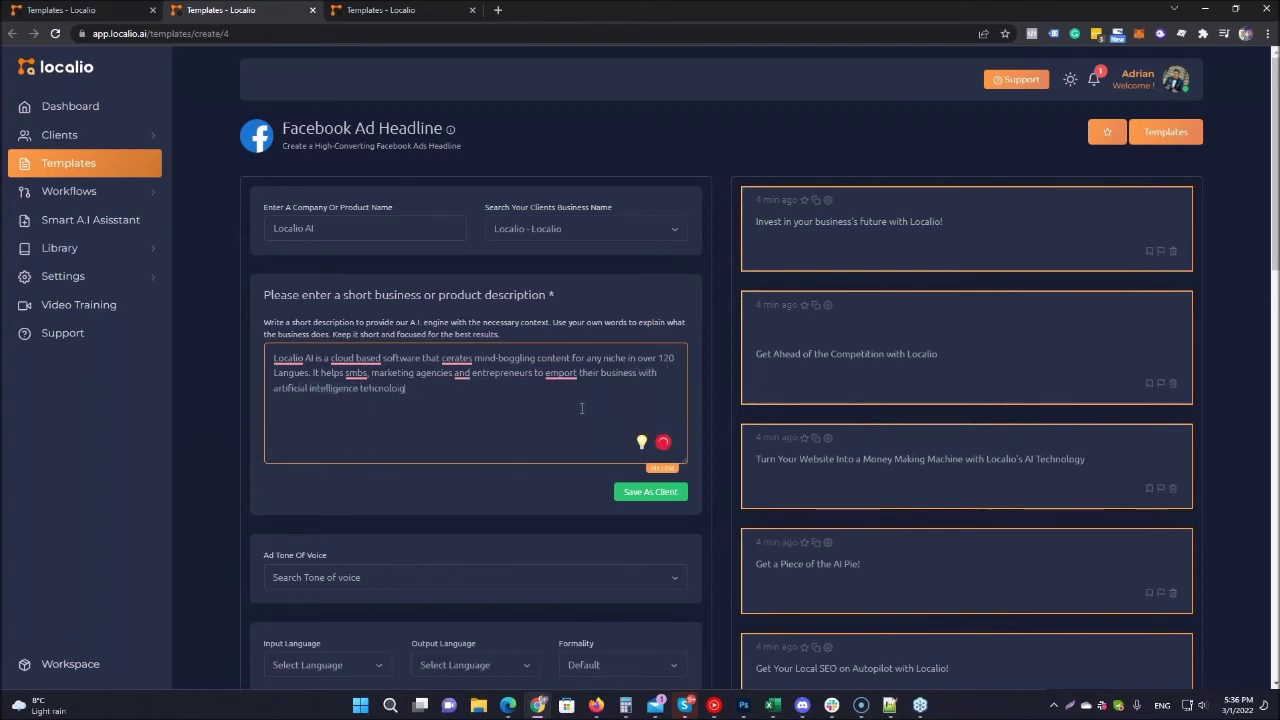
{"action": "type", "text": "yuy"}
{"action": "mouse_move", "coordinate": [355, 358]}
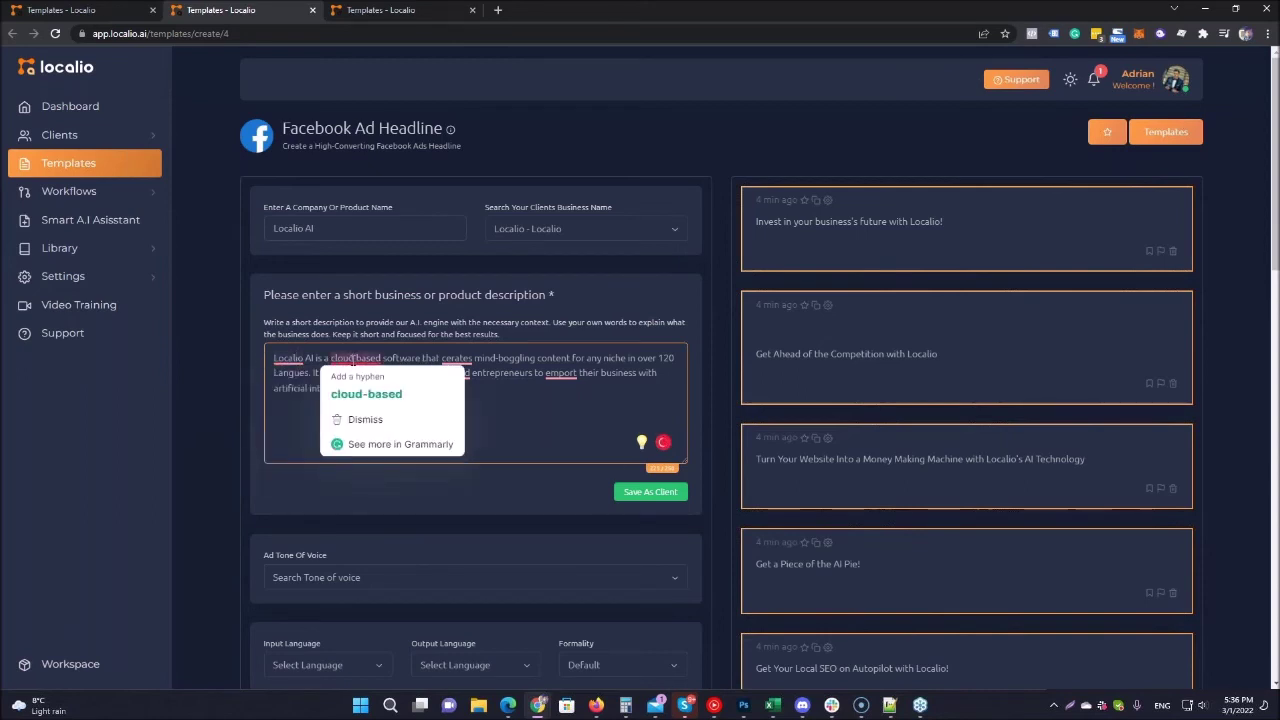
Step: Apply the cloud-based, creates and comma fixes, correct 'empower', and capitalise 'SMBs'
{"action": "left_click", "coordinate": [366, 394]}
{"action": "left_click", "coordinate": [467, 393]}
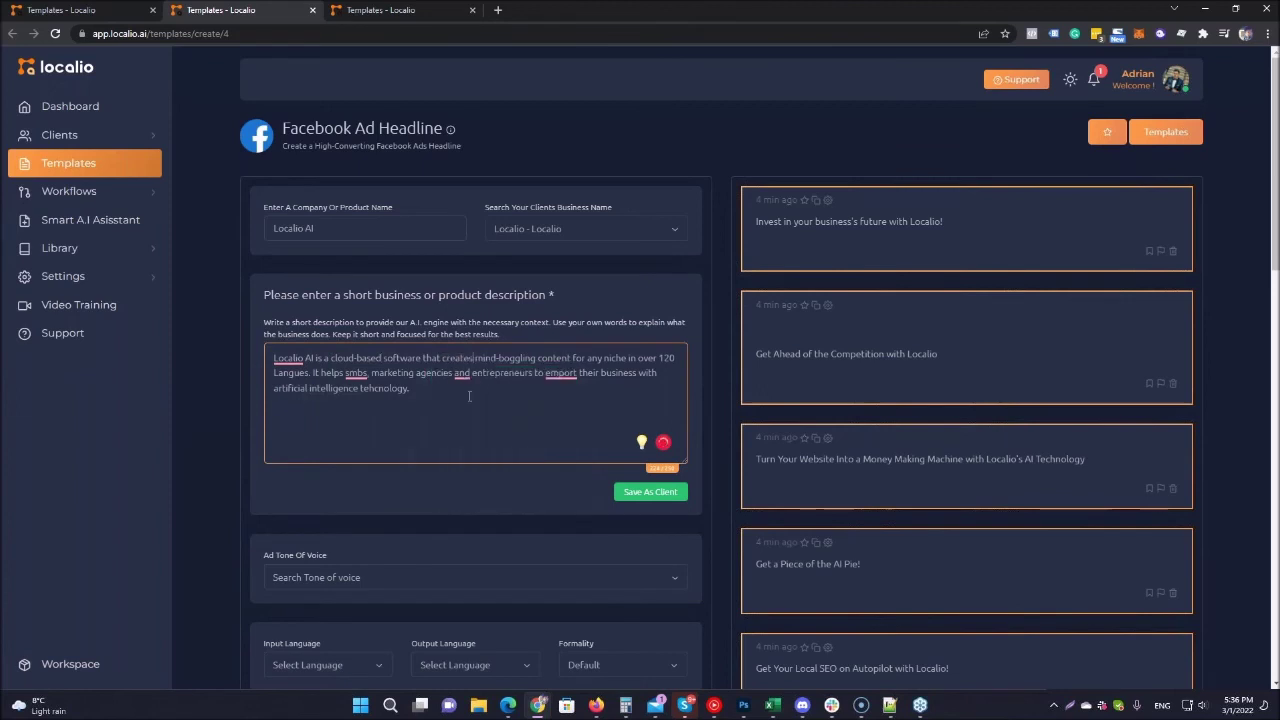
{"action": "left_click", "coordinate": [470, 408]}
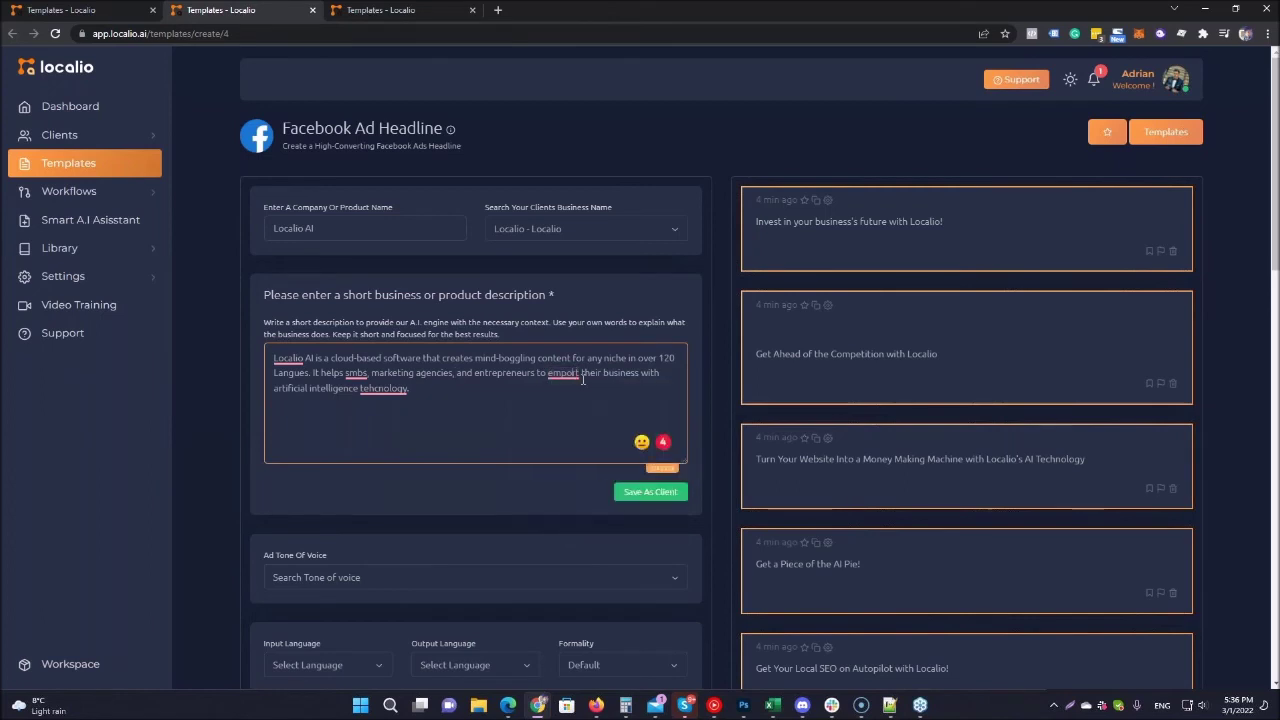
{"action": "key", "text": "BackSpace"}
{"action": "key", "text": "BackSpace"}
{"action": "type", "text": "wer"}
{"action": "type", "text": "r"}
{"action": "left_click", "coordinate": [436, 404]}
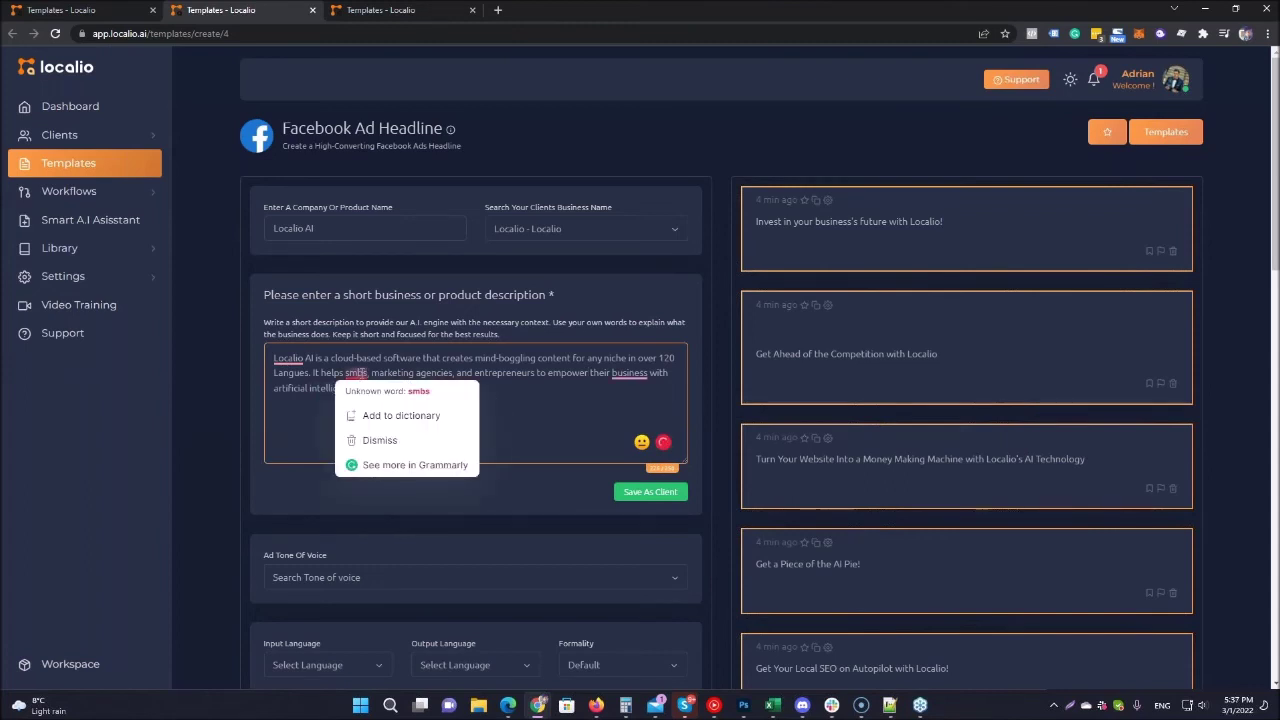
{"action": "double_click", "coordinate": [356, 373]}
{"action": "type", "text": "SMBs"}
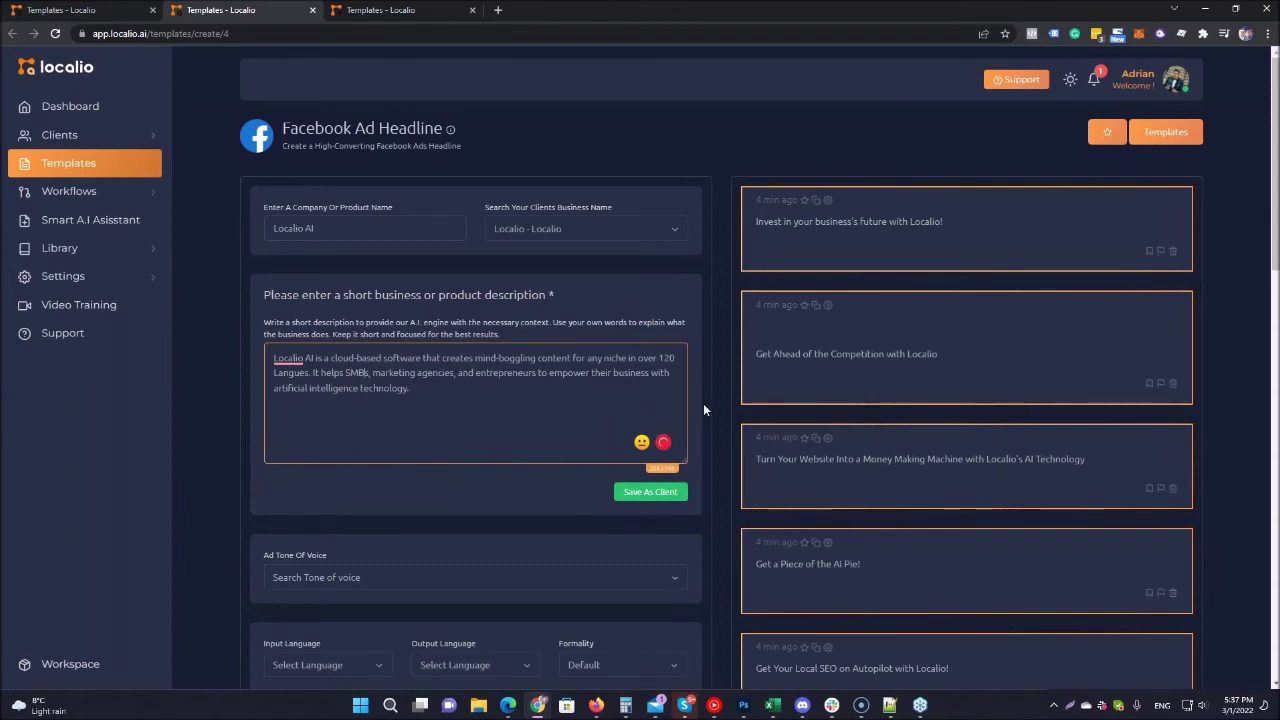
{"action": "left_click", "coordinate": [517, 408]}
Step: Generate two new batches of Facebook ad headlines from the salon description
{"action": "scroll", "coordinate": [509, 405], "scroll_direction": "down", "scroll_amount": 2}
{"action": "scroll", "coordinate": [505, 397], "scroll_direction": "up", "scroll_amount": 2}
{"action": "scroll", "coordinate": [546, 428], "scroll_direction": "down", "scroll_amount": 5}
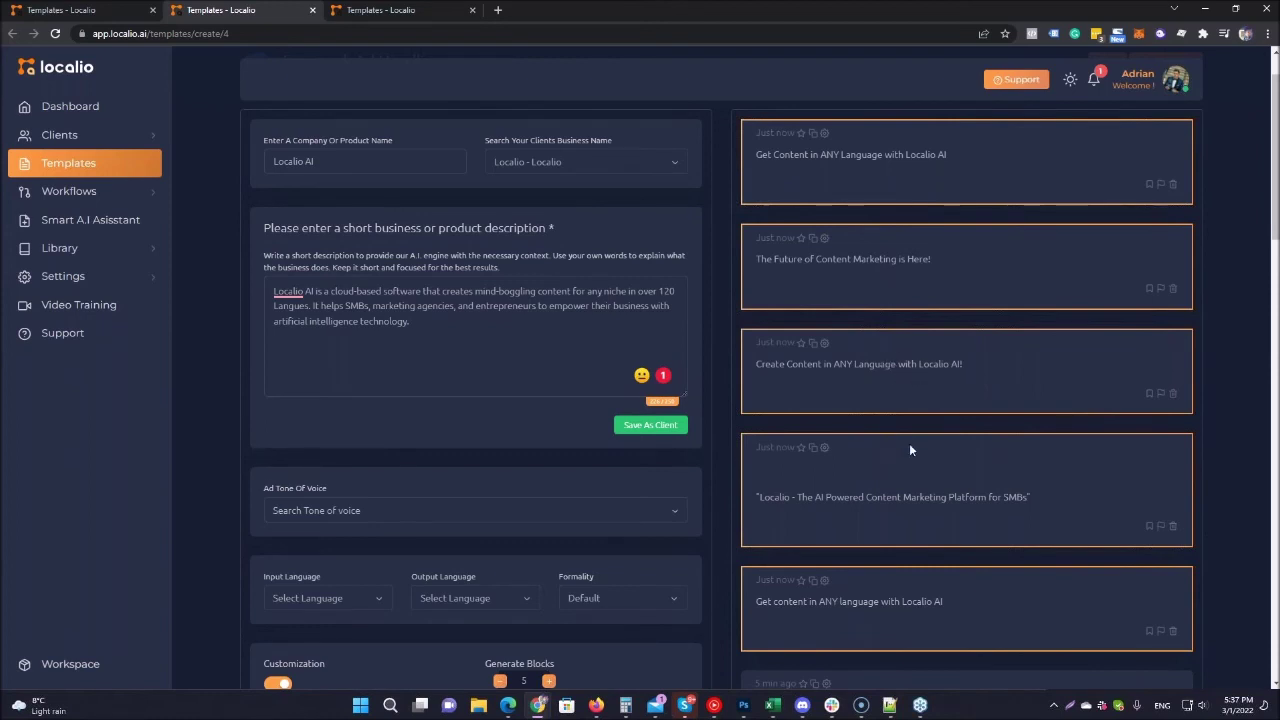
{"action": "scroll", "coordinate": [909, 443], "scroll_direction": "down", "scroll_amount": 1}
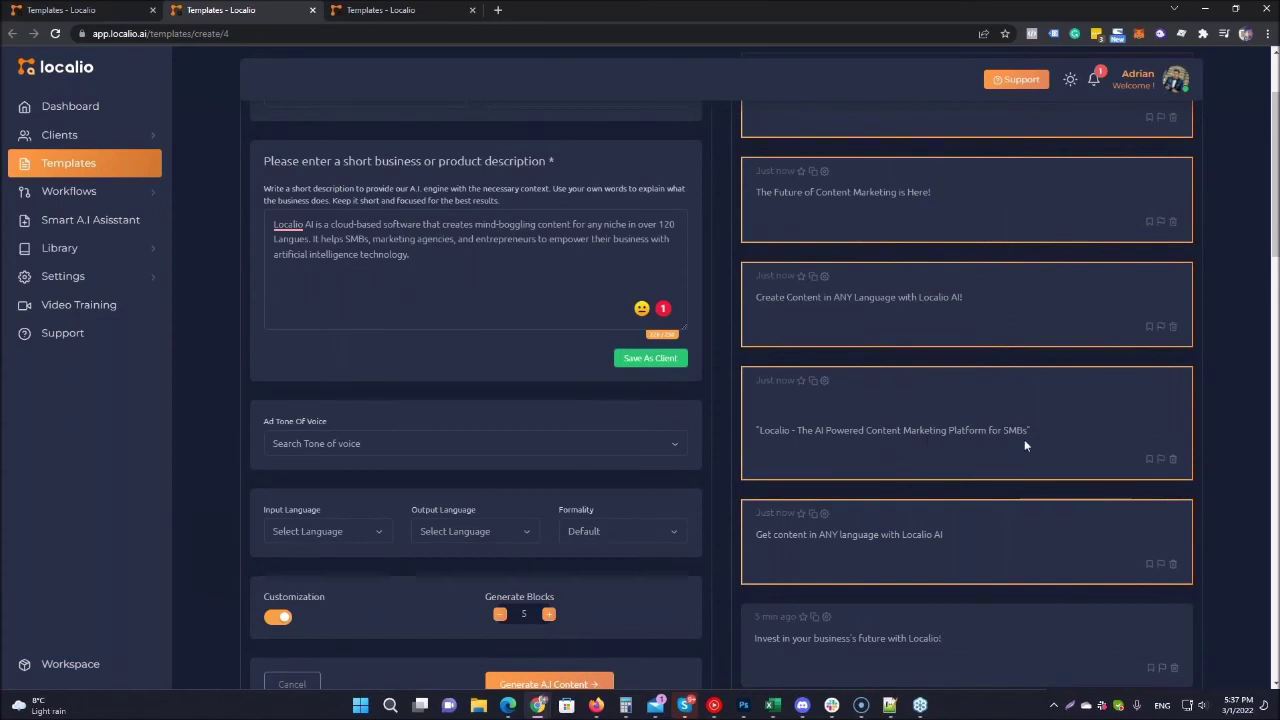
{"action": "scroll", "coordinate": [1011, 464], "scroll_direction": "down", "scroll_amount": 2}
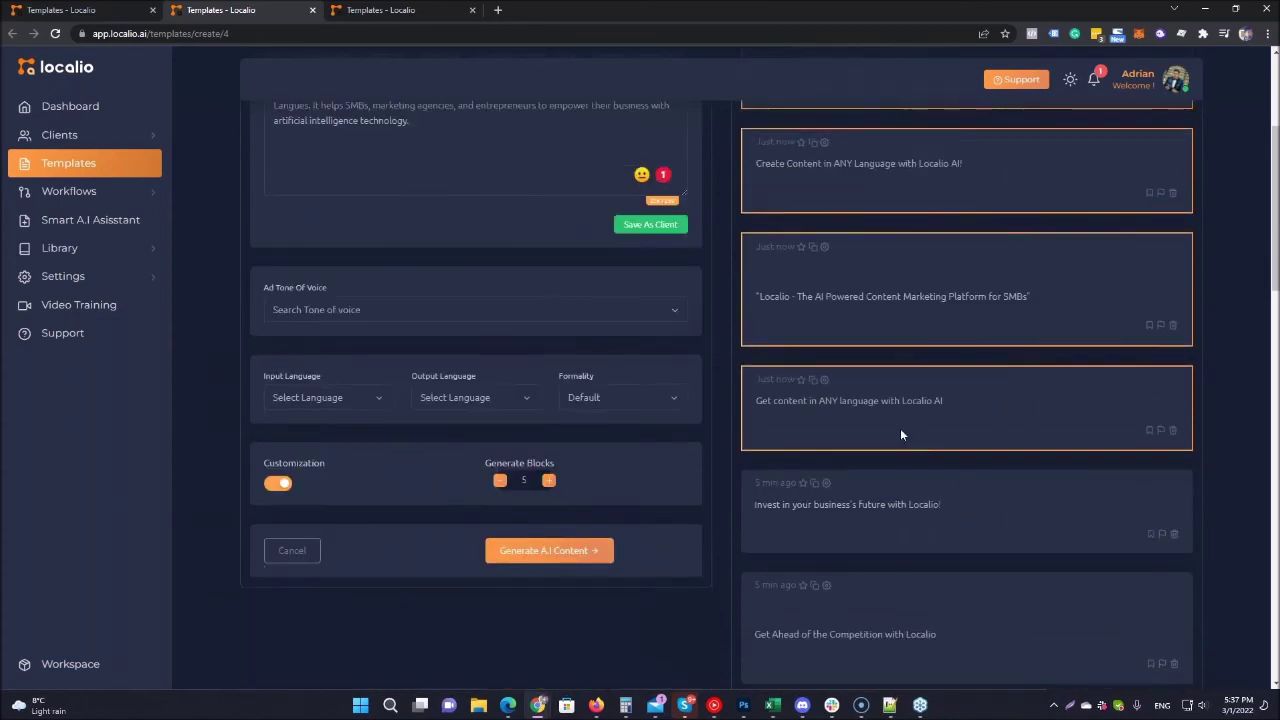
{"action": "left_click", "coordinate": [560, 550]}
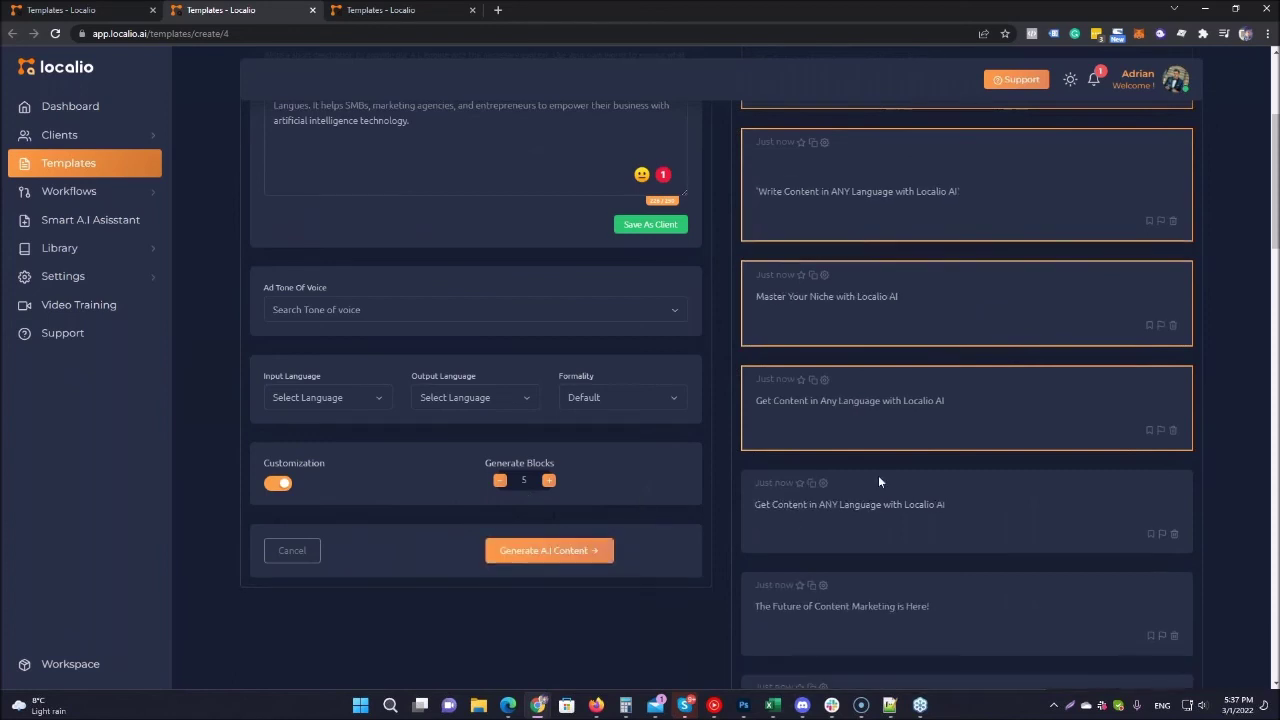
{"action": "scroll", "coordinate": [878, 475], "scroll_direction": "up", "scroll_amount": 4}
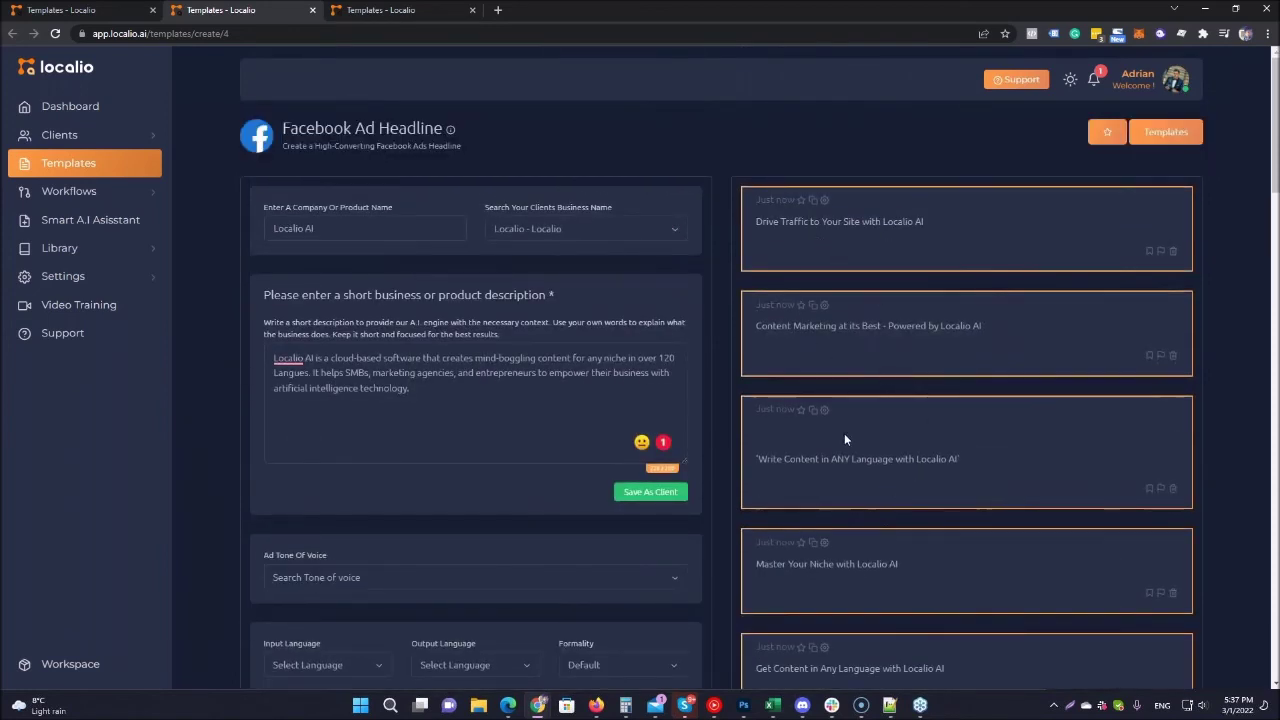
{"action": "scroll", "coordinate": [830, 400], "scroll_direction": "down", "scroll_amount": 2}
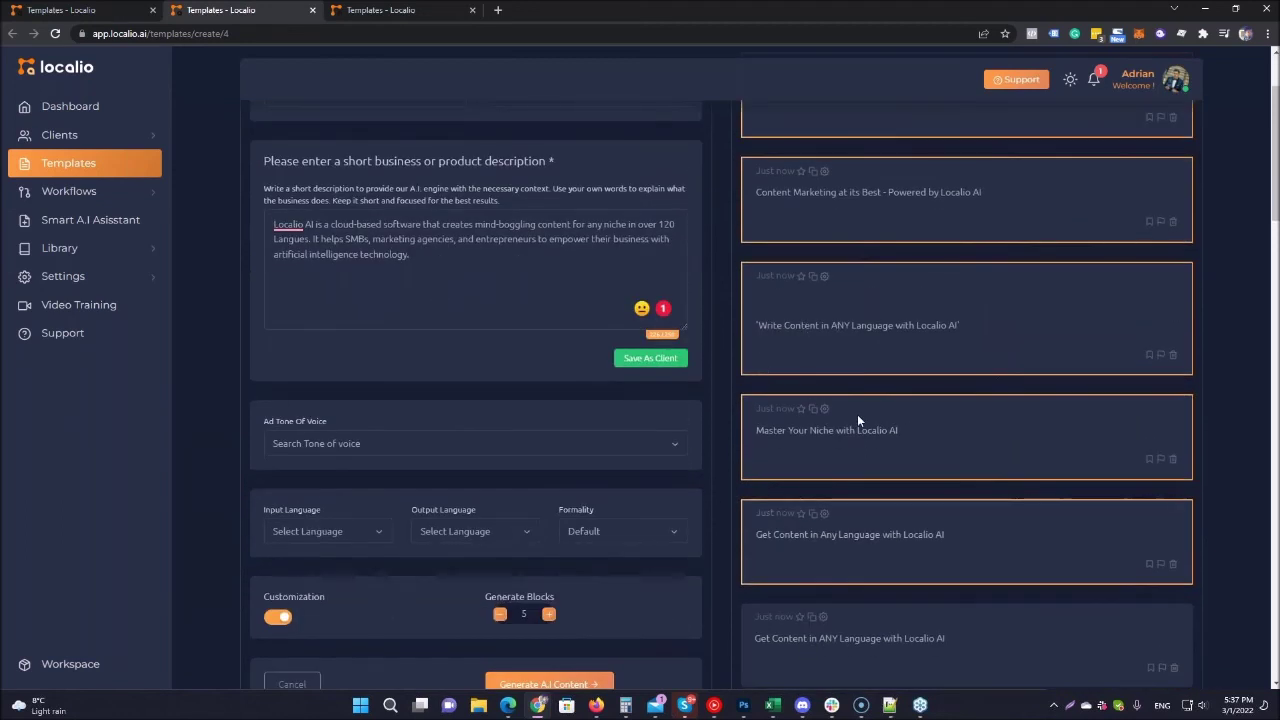
{"action": "scroll", "coordinate": [857, 414], "scroll_direction": "down", "scroll_amount": 3}
{"action": "left_click", "coordinate": [560, 484]}
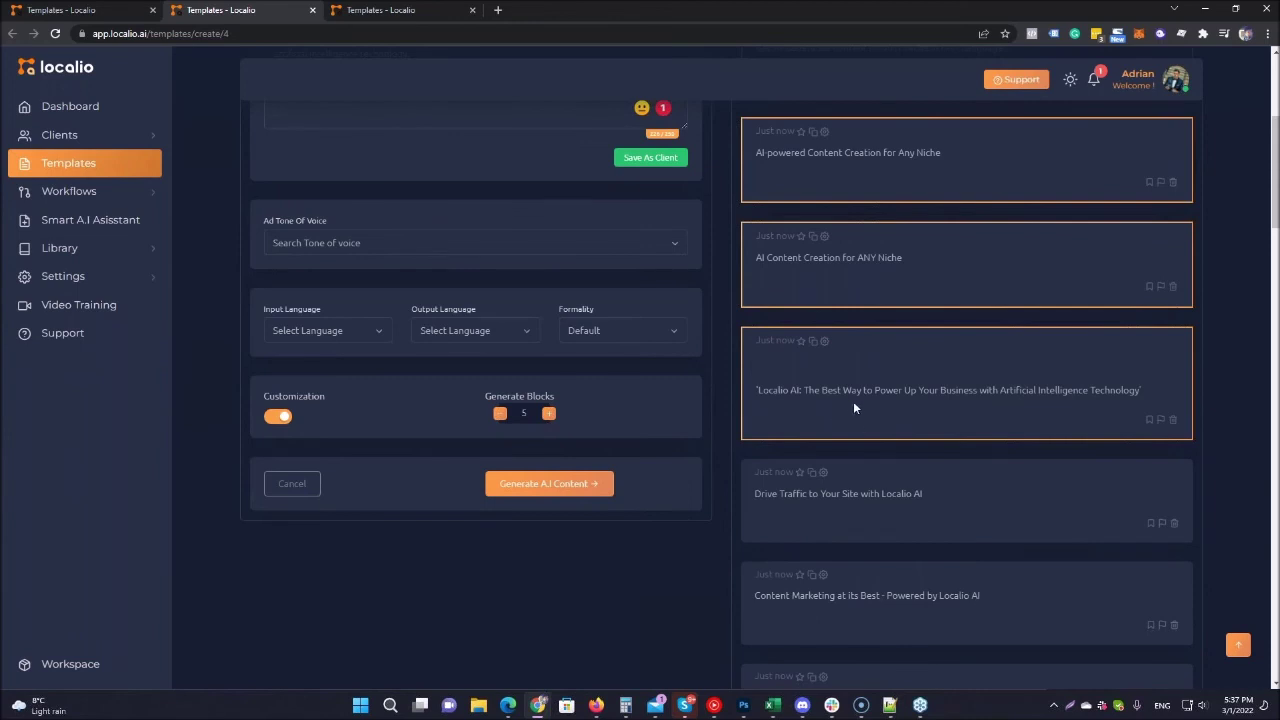
Step: Select the second headline's full text, then expand the workflows section in the sidebar
{"action": "scroll", "coordinate": [1030, 408], "scroll_direction": "up", "scroll_amount": 3}
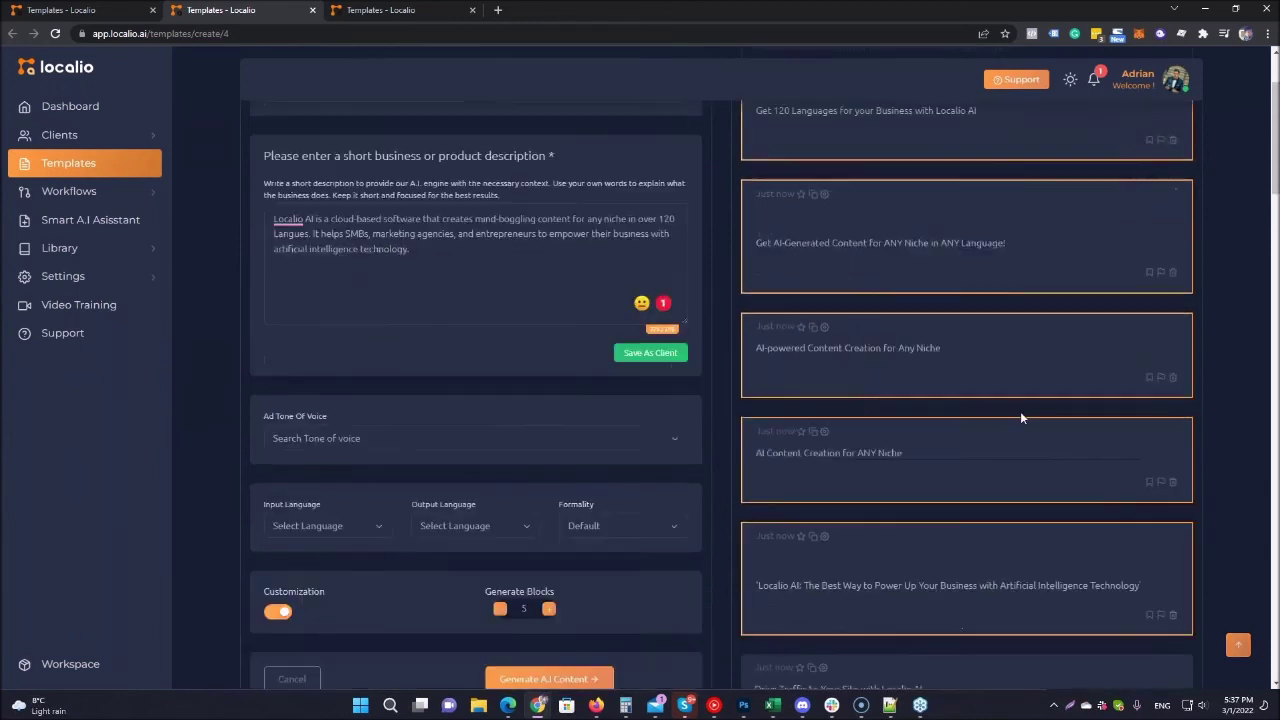
{"action": "scroll", "coordinate": [1018, 414], "scroll_direction": "up", "scroll_amount": 1}
{"action": "scroll", "coordinate": [953, 410], "scroll_direction": "up", "scroll_amount": 1}
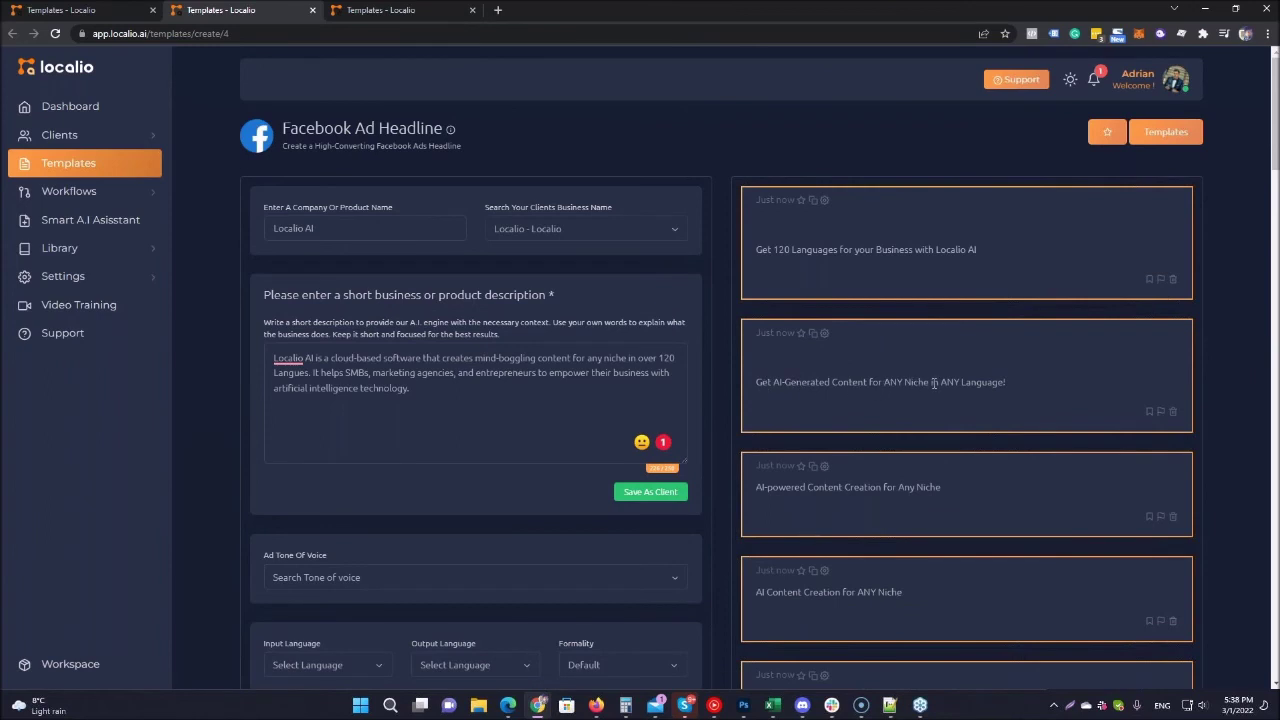
{"action": "left_click_drag", "start_coordinate": [1006, 386], "coordinate": [782, 388]}
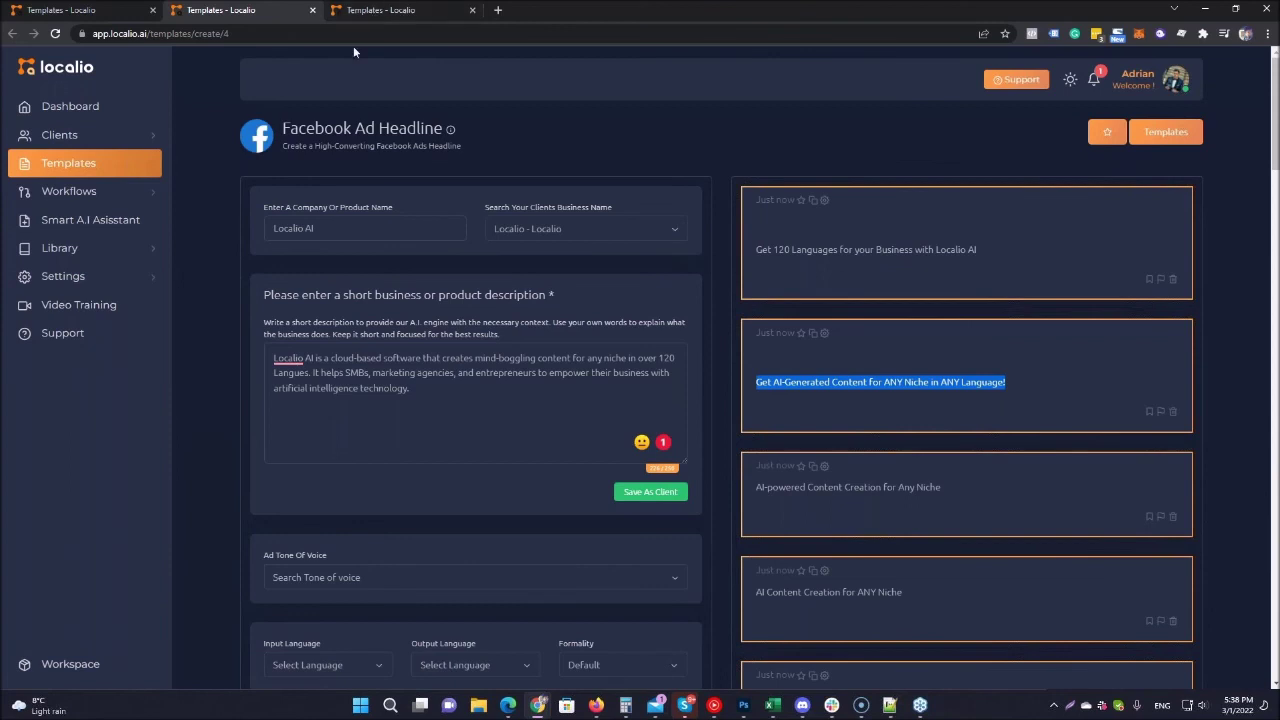
{"action": "left_click", "coordinate": [88, 191]}
Step: Add a blank document in Smart A.I Assistant and put the cursor in its Title field
{"action": "left_click", "coordinate": [80, 224]}
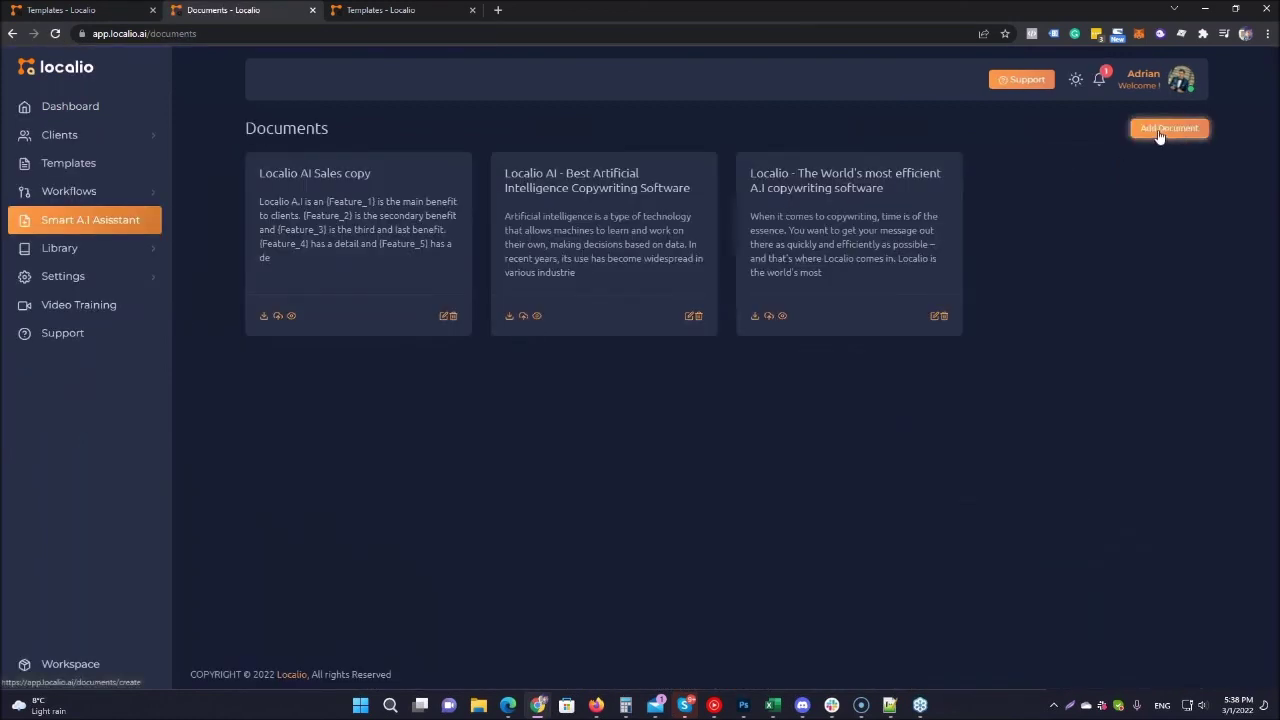
{"action": "left_click", "coordinate": [1157, 140]}
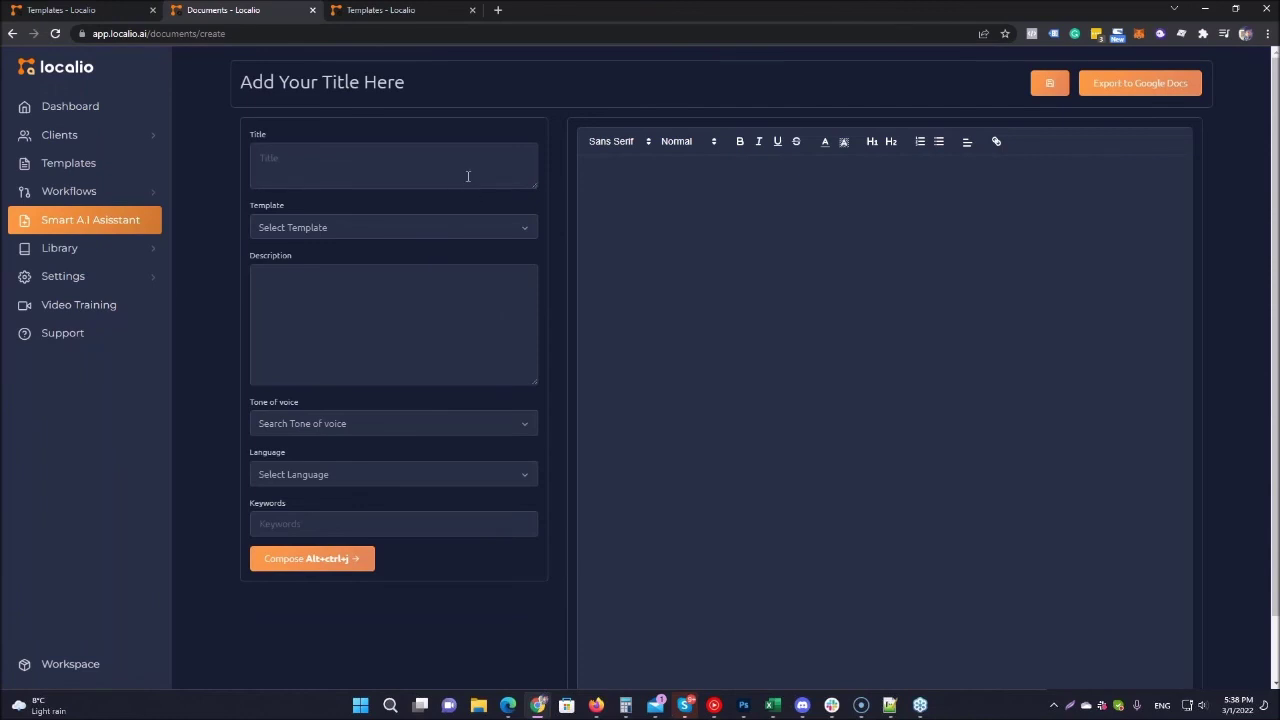
{"action": "left_click", "coordinate": [467, 176]}
{"action": "left_click", "coordinate": [706, 228]}
{"action": "left_click", "coordinate": [110, 250]}
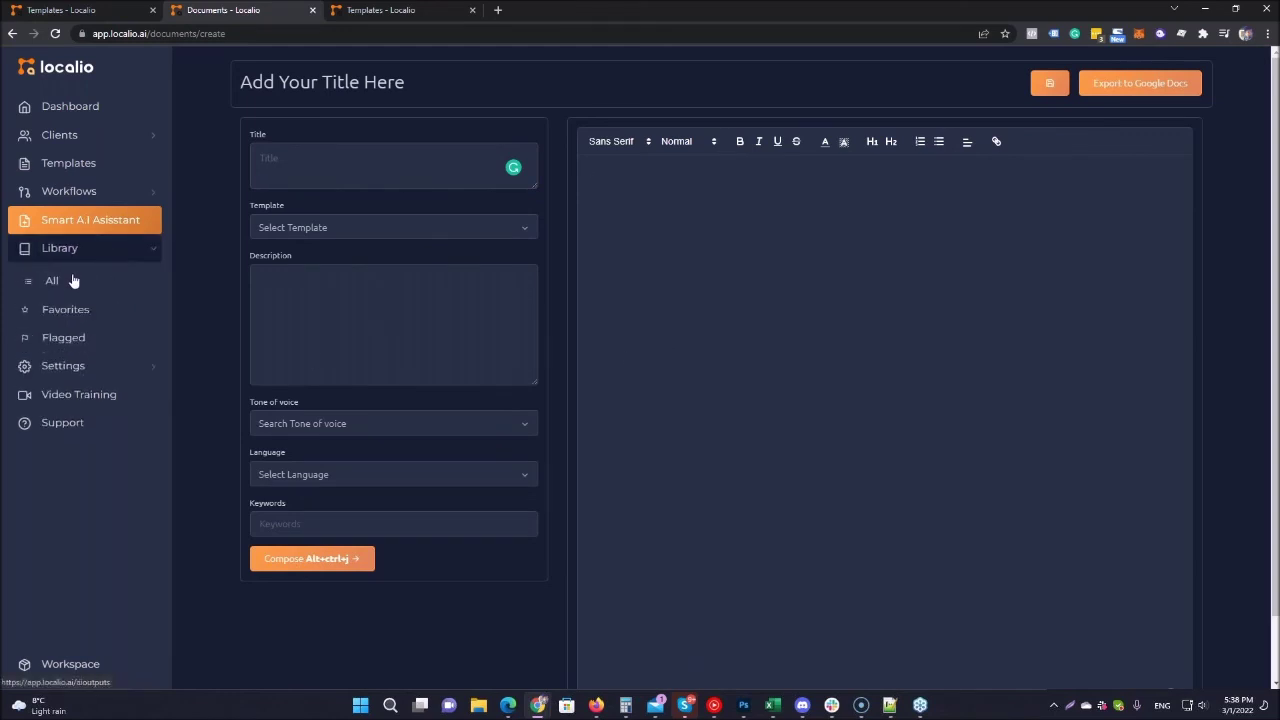
Step: View the Library's All outputs list and scroll through the recent Facebook Ad Headline results
{"action": "left_click", "coordinate": [76, 280]}
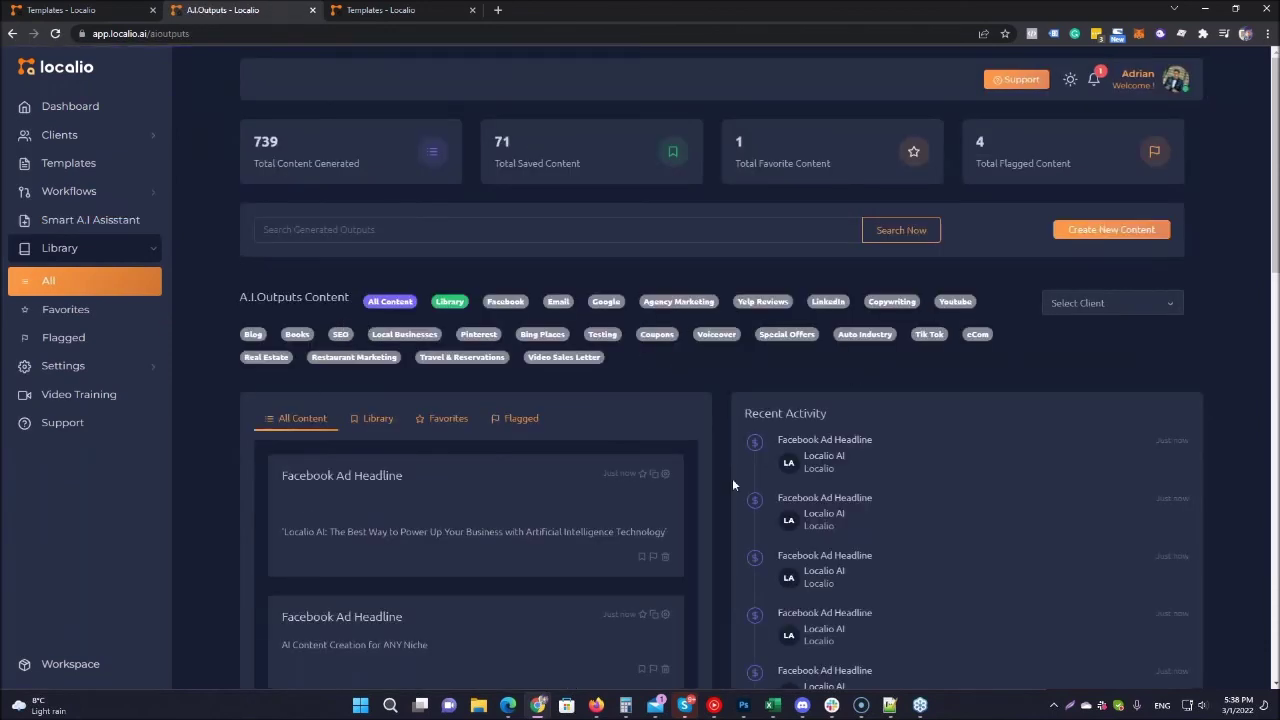
{"action": "scroll", "coordinate": [732, 478], "scroll_direction": "down", "scroll_amount": 2}
{"action": "scroll", "coordinate": [677, 500], "scroll_direction": "down", "scroll_amount": 2}
{"action": "scroll", "coordinate": [560, 460], "scroll_direction": "down", "scroll_amount": 5}
{"action": "scroll", "coordinate": [578, 470], "scroll_direction": "down", "scroll_amount": 4}
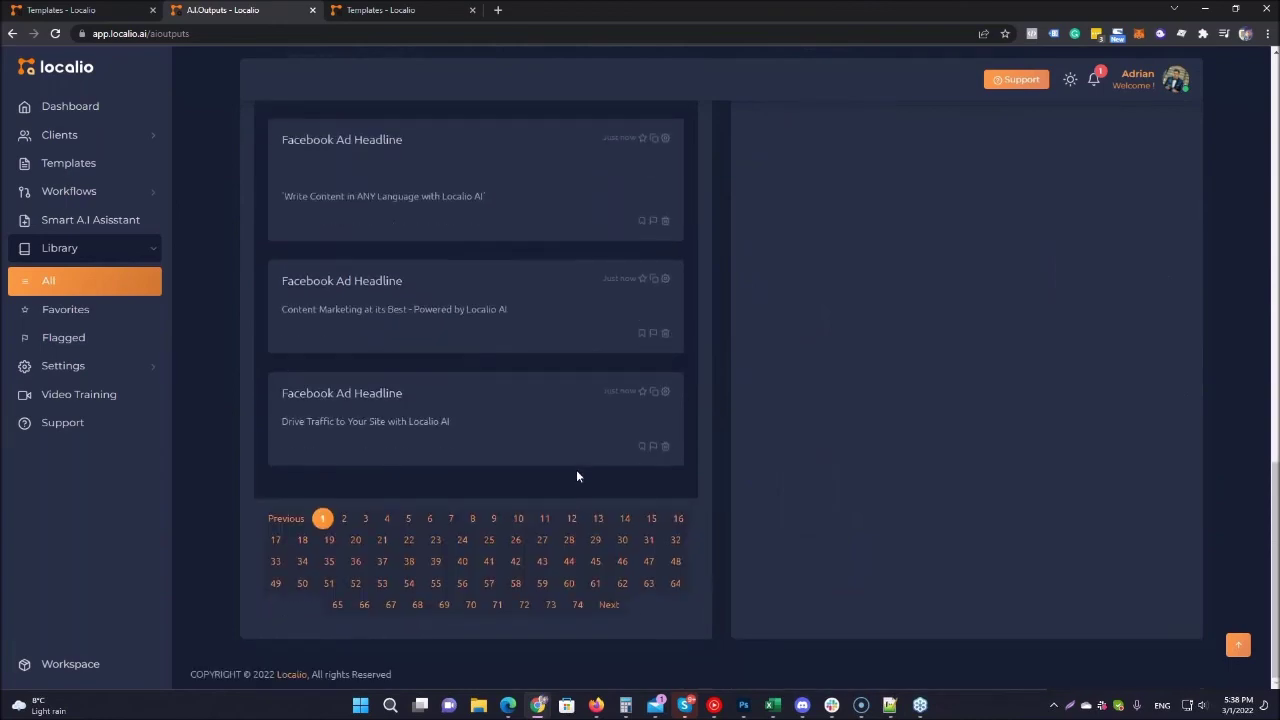
{"action": "scroll", "coordinate": [576, 476], "scroll_direction": "up", "scroll_amount": 2}
{"action": "scroll", "coordinate": [577, 478], "scroll_direction": "up", "scroll_amount": 10}
{"action": "scroll", "coordinate": [520, 450], "scroll_direction": "up", "scroll_amount": 3}
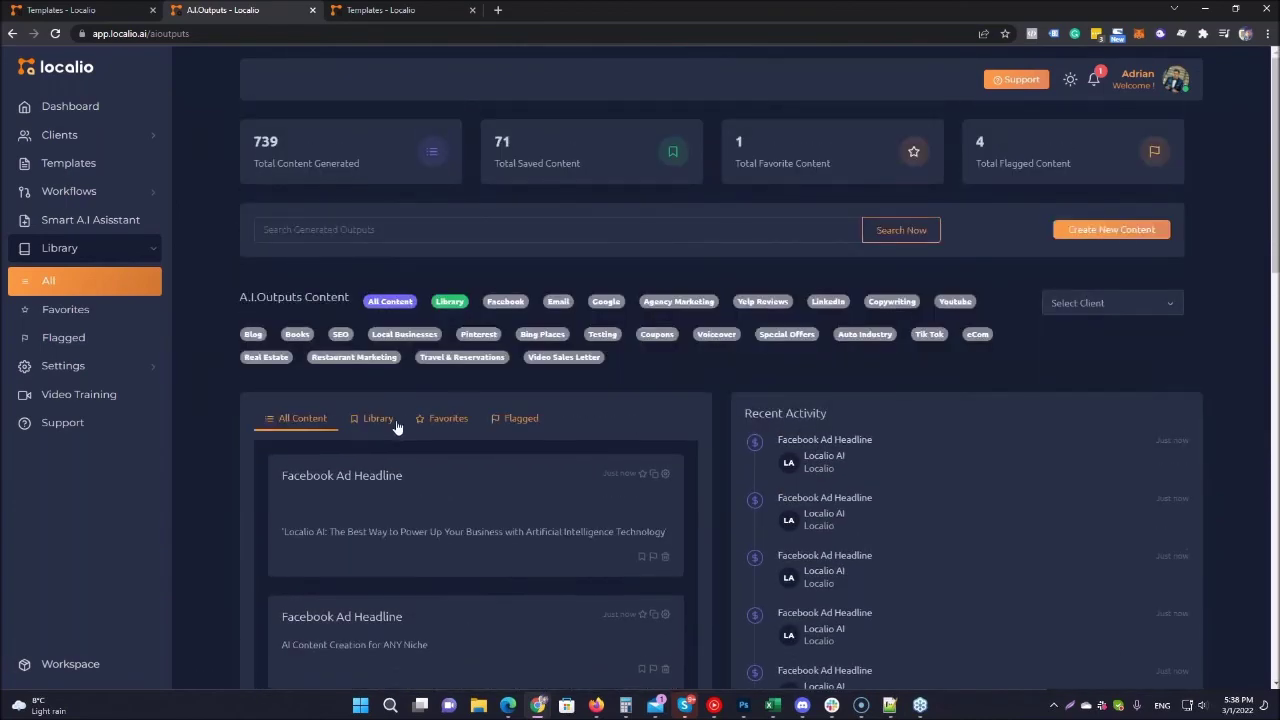